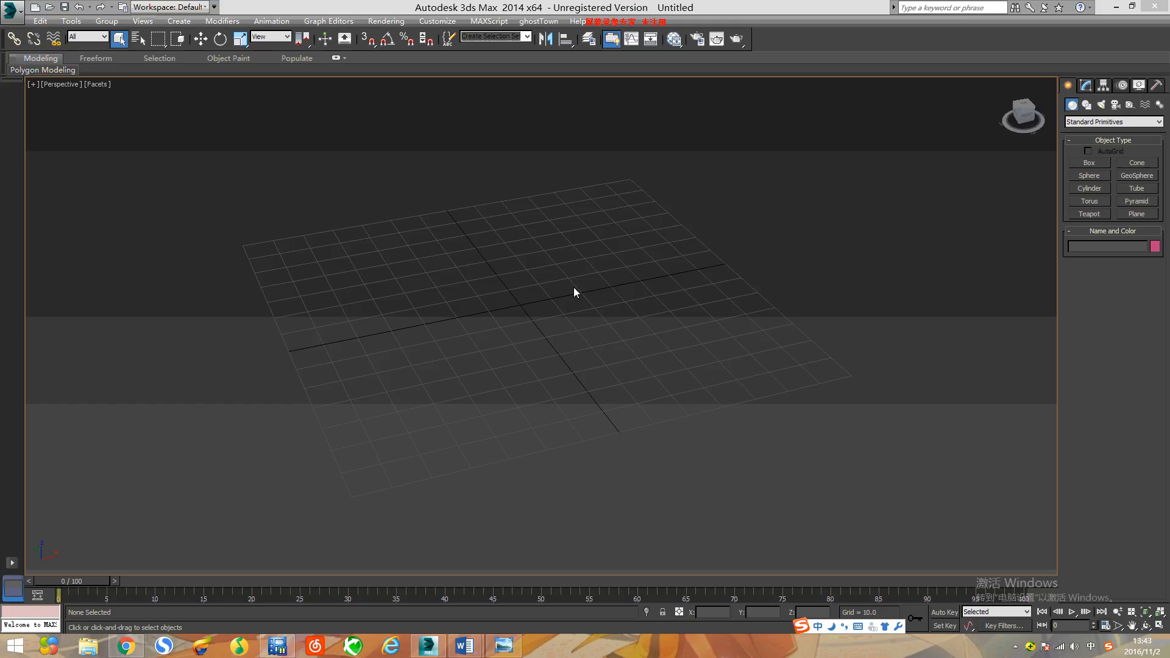
# Step: Create a standard teapot near the centre of the grid and set its radius to 50
pyautogui.click(1095, 213)
pyautogui.moveTo(496, 296); pyautogui.dragTo(586, 334)
pyautogui.click(1086, 86)
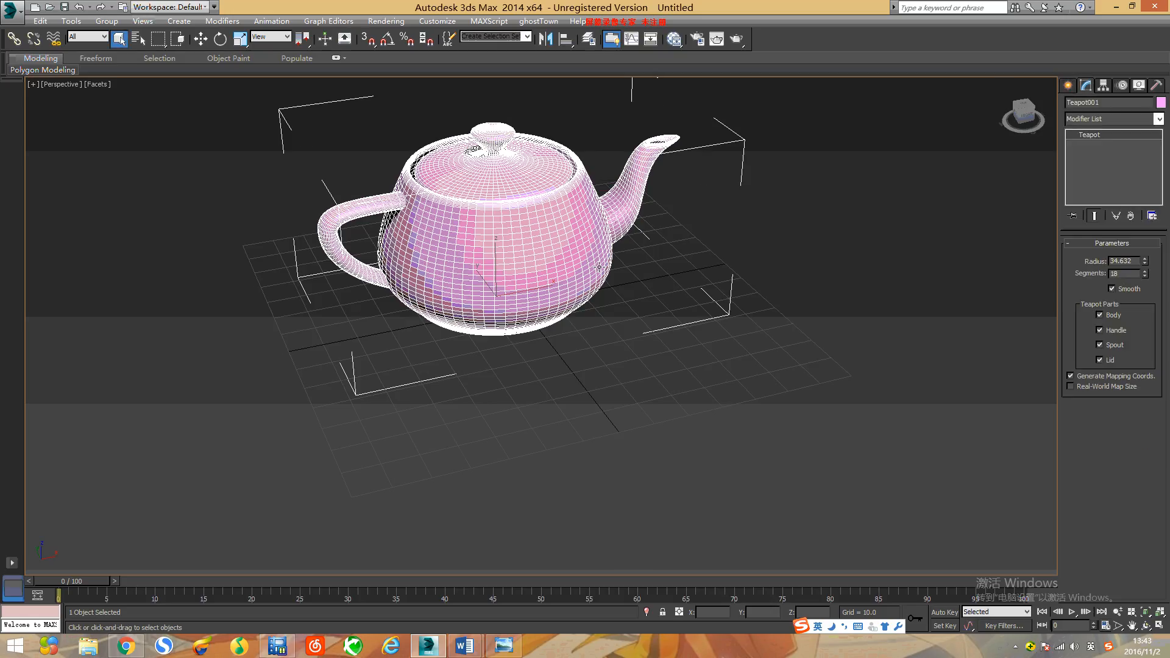
pyautogui.moveTo(599, 266); pyautogui.dragTo(612, 316, button='middle')
pyautogui.click(1133, 262)
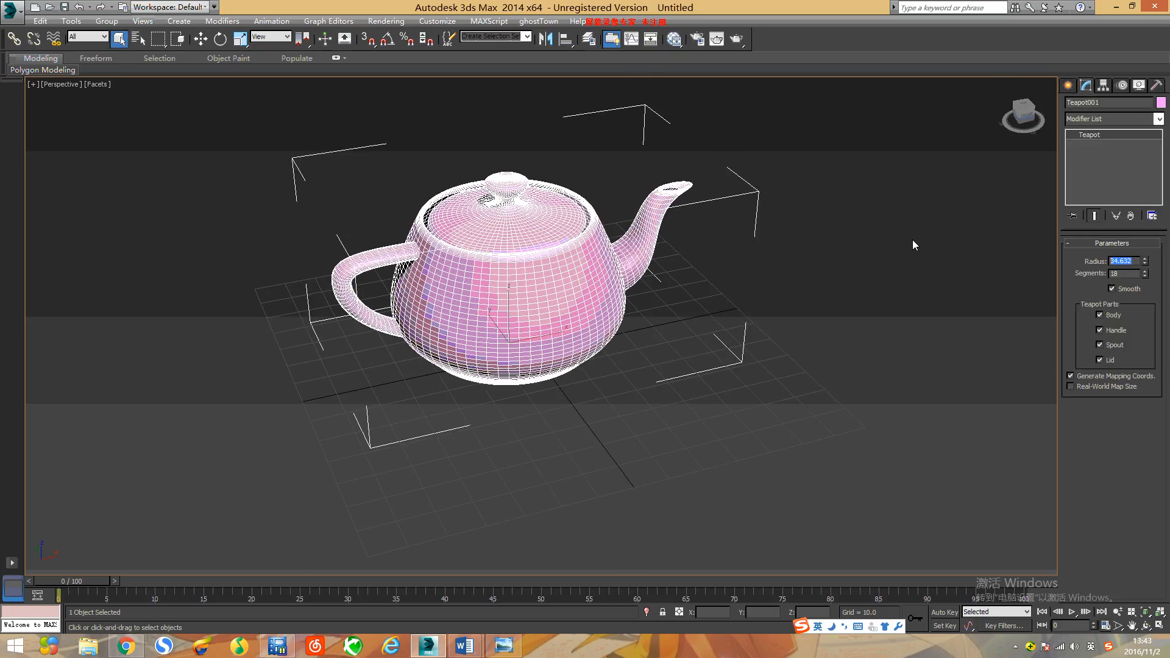
pyautogui.write('50')
pyautogui.press('Return')
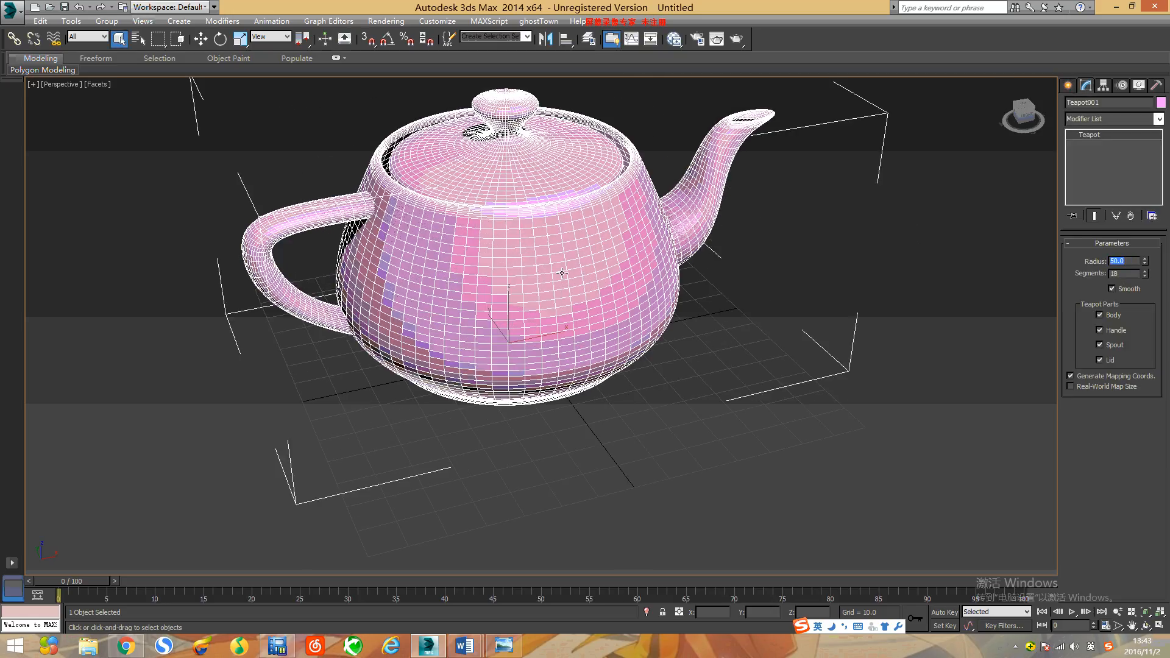
# Step: Convert the teapot to Editable Poly and enter Element sub-object level
pyautogui.rightClick(571, 303)
pyautogui.moveTo(675, 437)
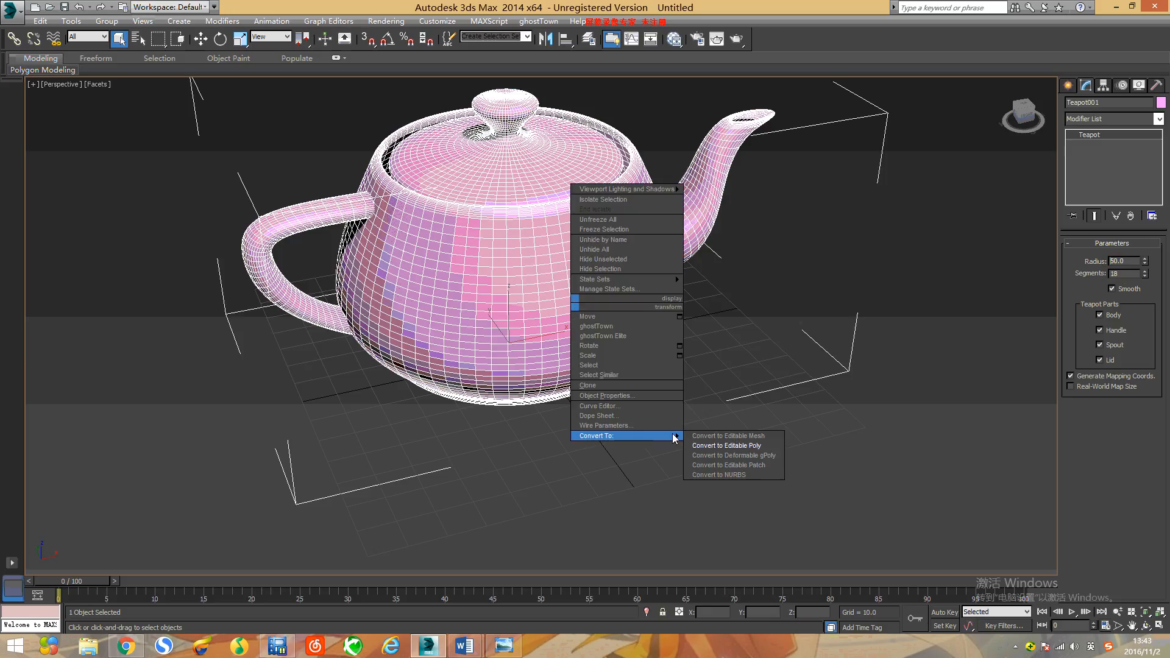
pyautogui.click(762, 446)
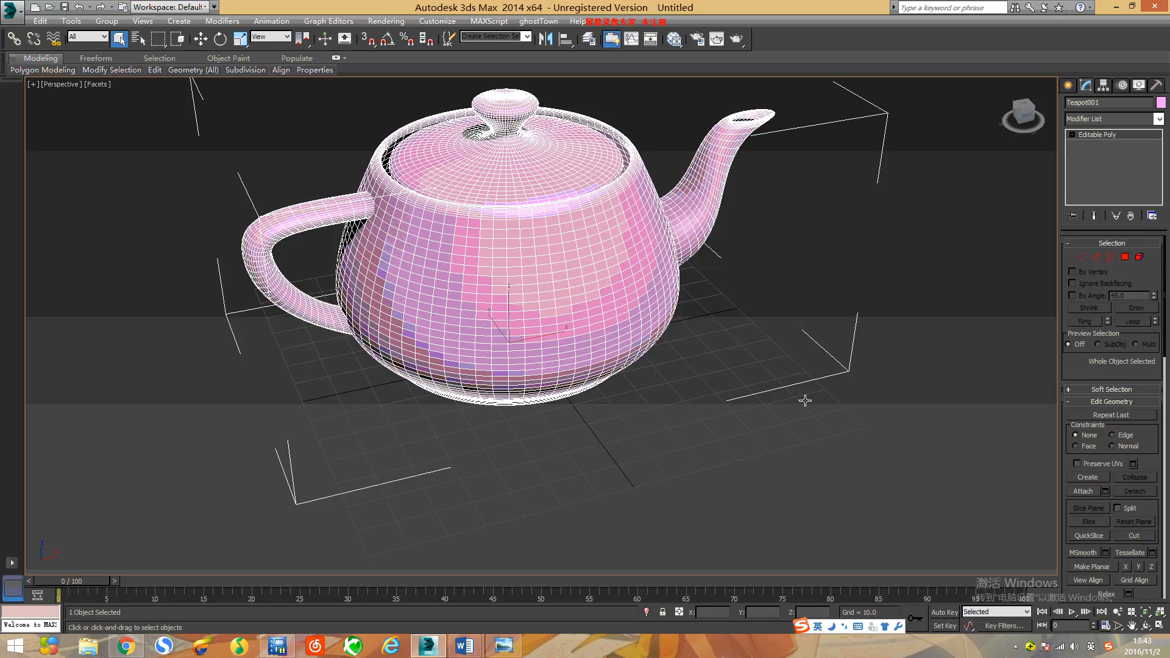
pyautogui.click(1140, 257)
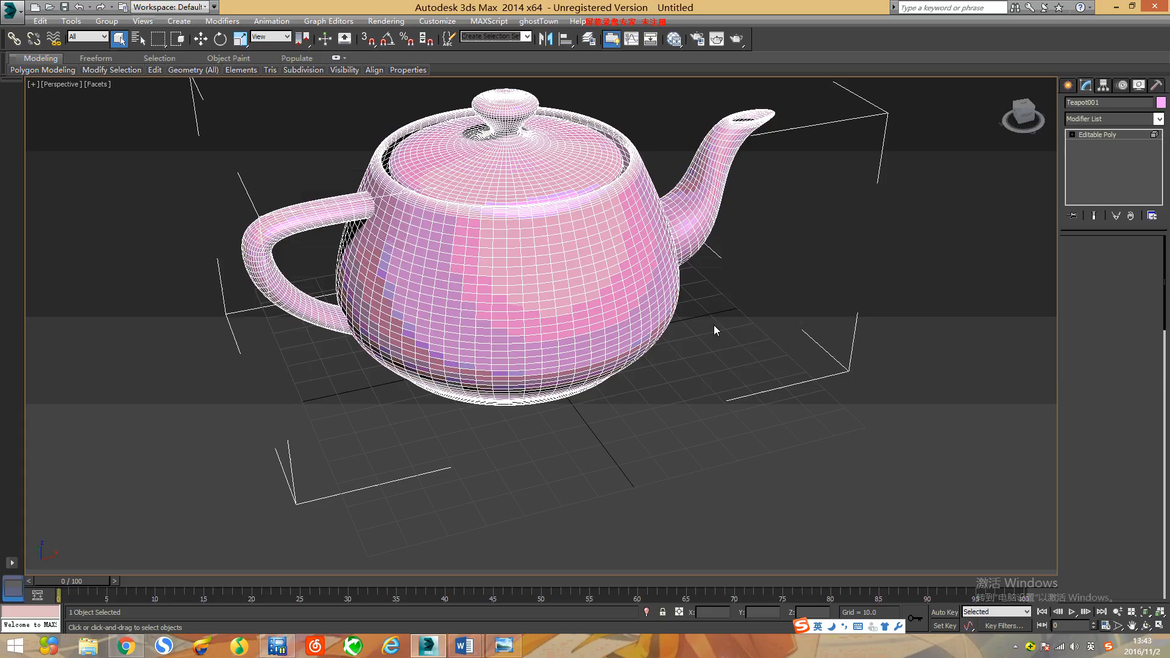
# Step: Select the teapot's body element to check its material ID, invert the selection to the other parts, and clear it
pyautogui.click(595, 301)
pyautogui.keyDown('alt'); pyautogui.moveTo(649, 278); pyautogui.dragTo(662, 332, button='middle'); pyautogui.keyUp('alt')
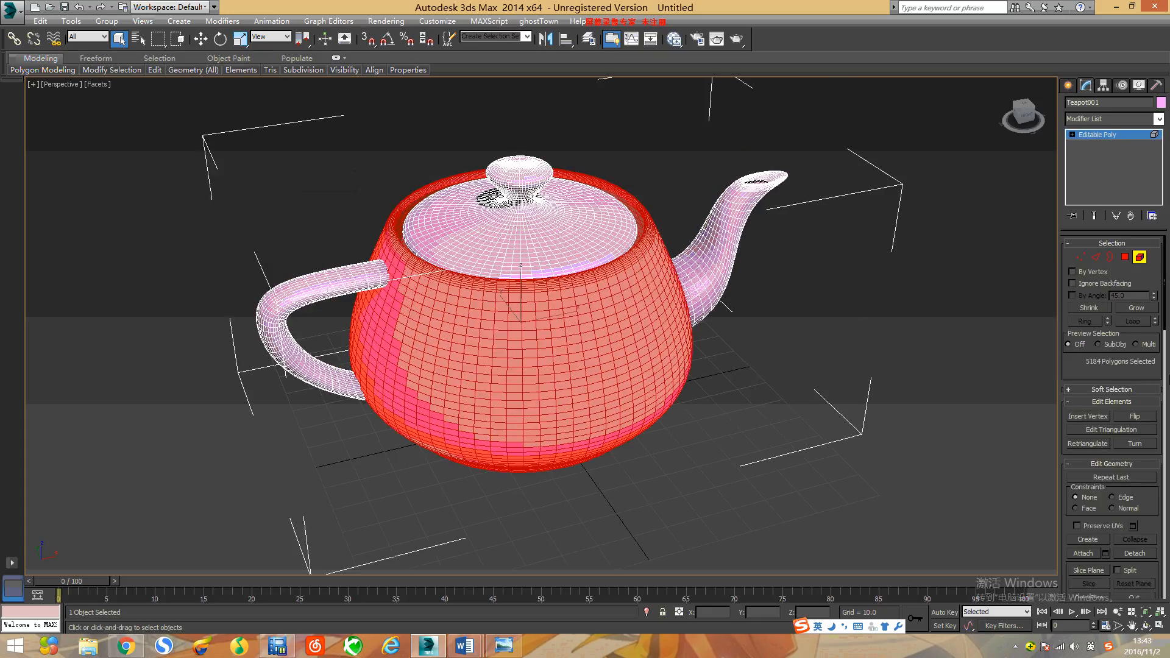
pyautogui.scroll(-10, 1154, 420)
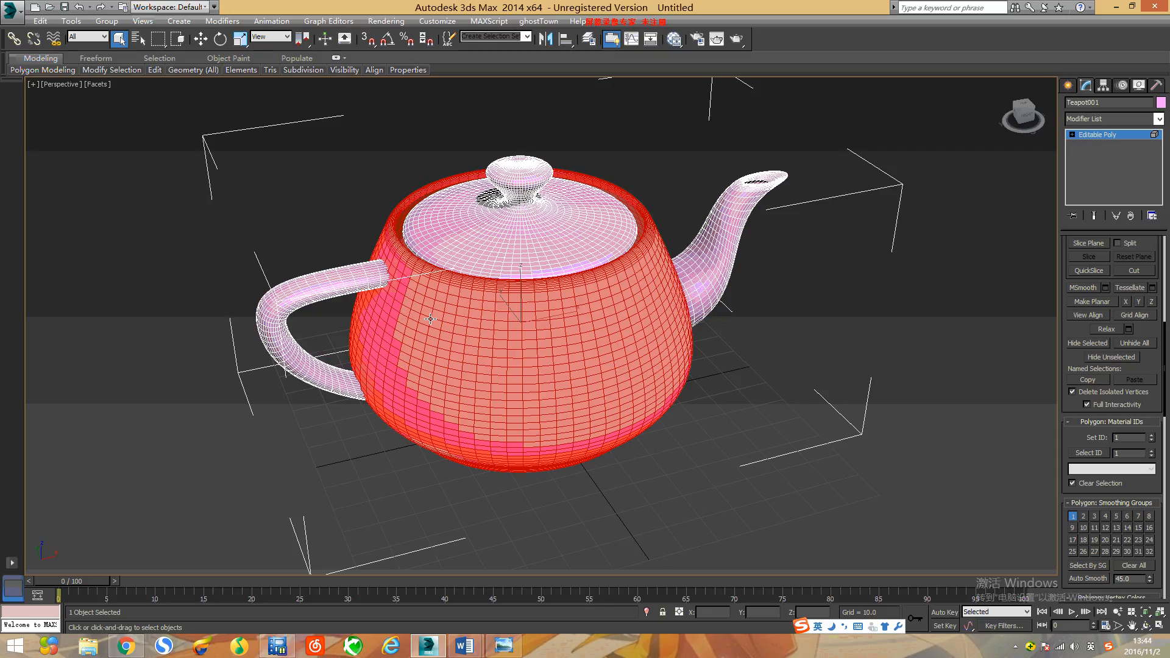
pyautogui.hotkey('ctrl', 'i')
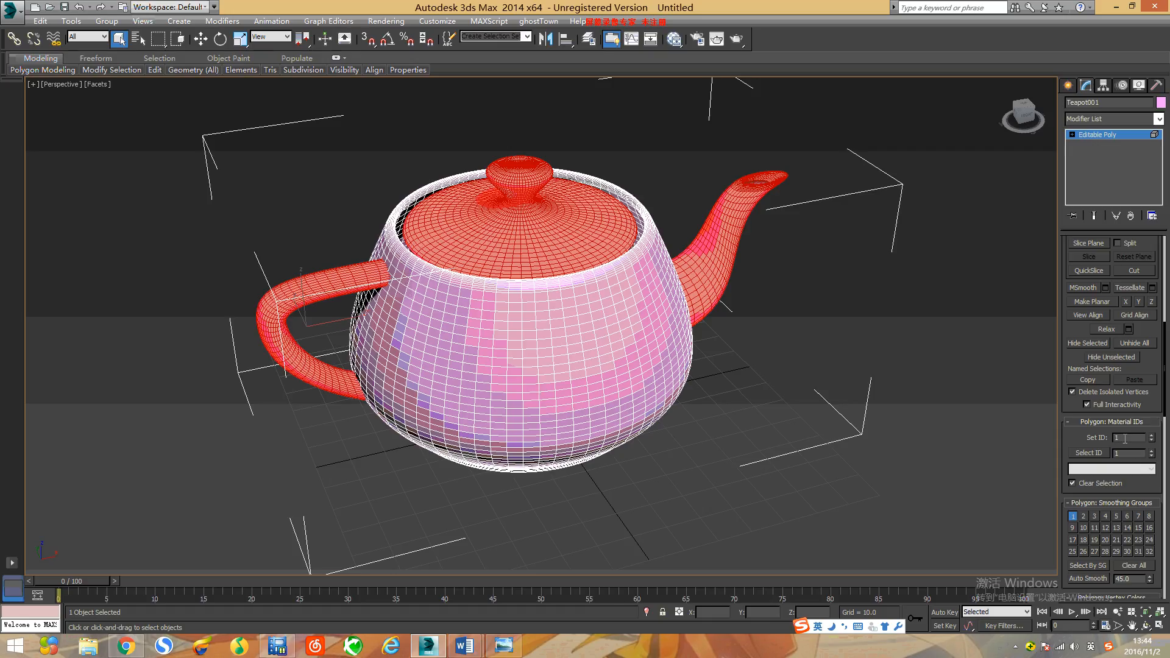
pyautogui.click(938, 334)
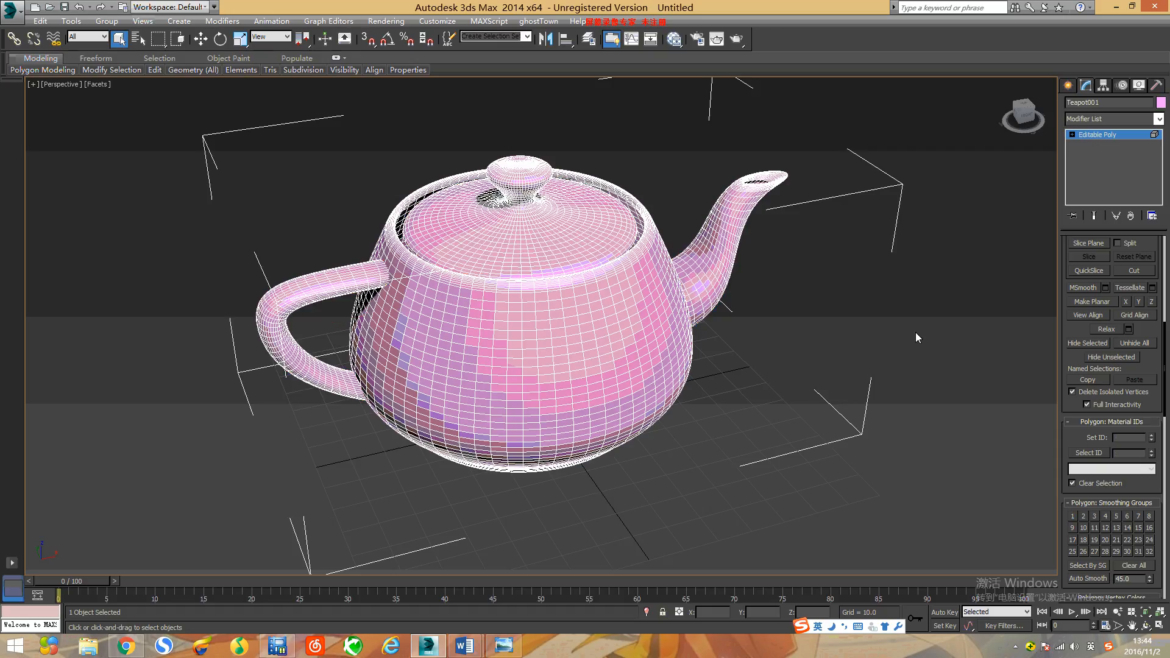
# Step: Give the teapot's handle its own material ID, set the lid's ID to 3 and the spout's ID to 4, and deselect
pyautogui.click(335, 279)
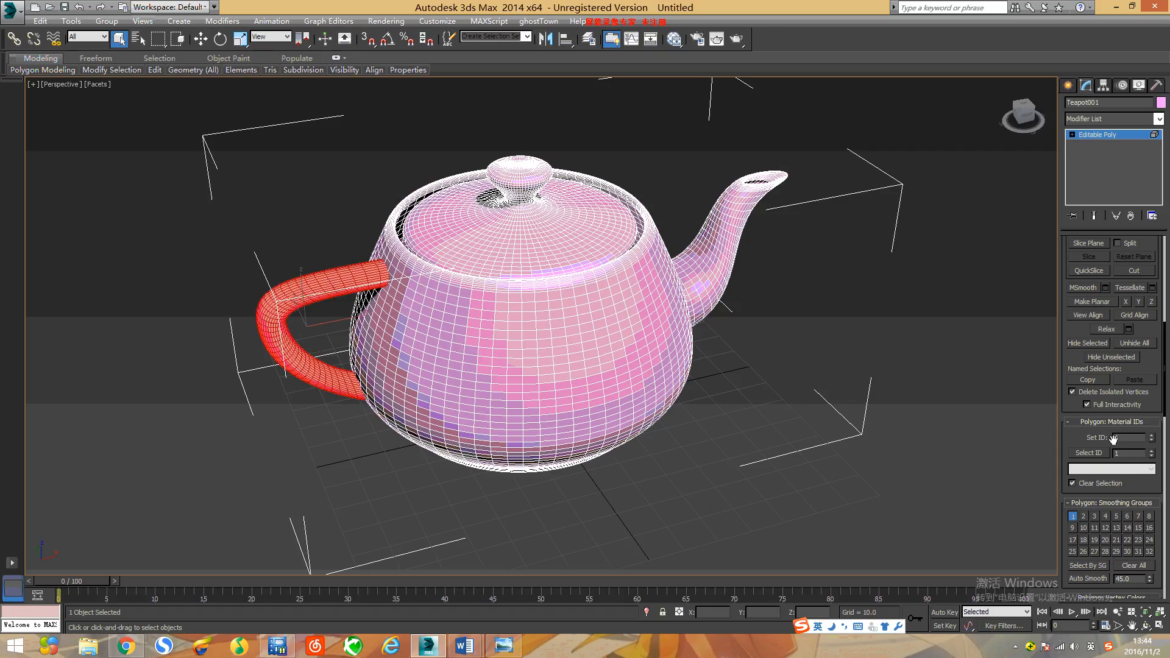
pyautogui.press('Return')
pyautogui.click(563, 235)
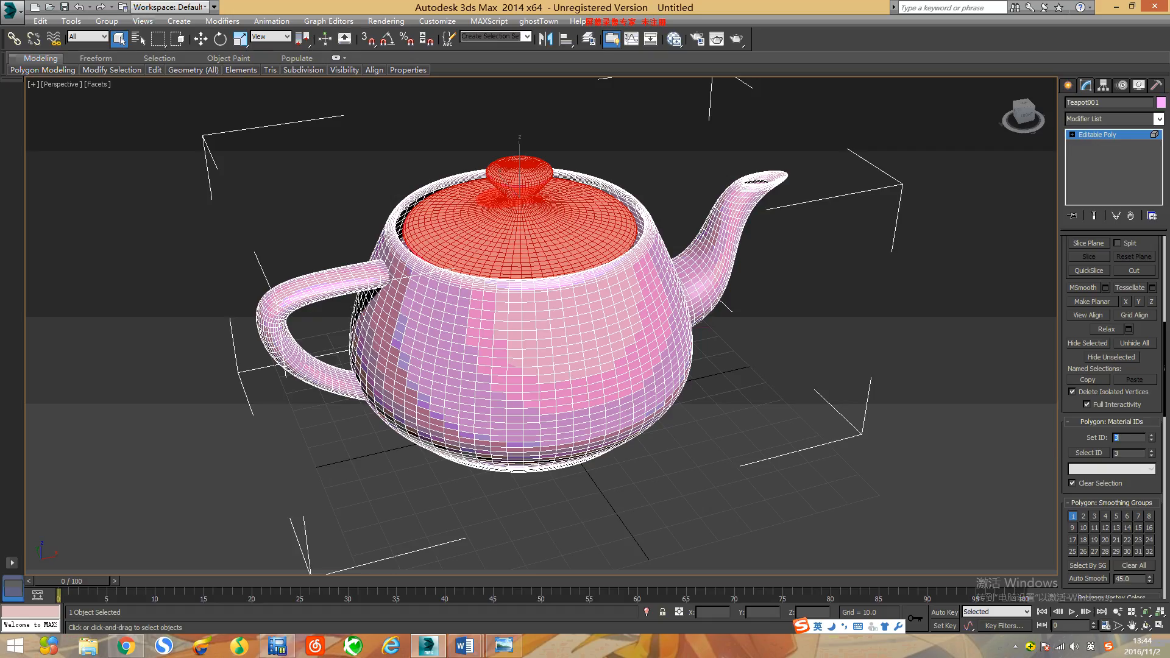
pyautogui.click(719, 262)
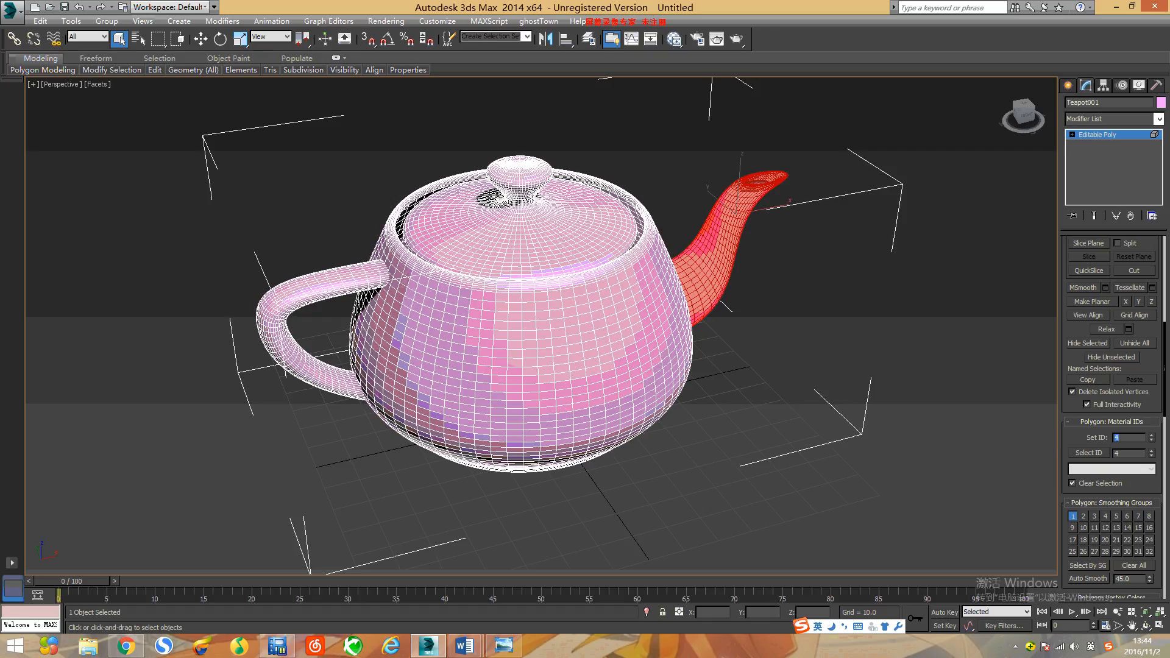
pyautogui.click(927, 373)
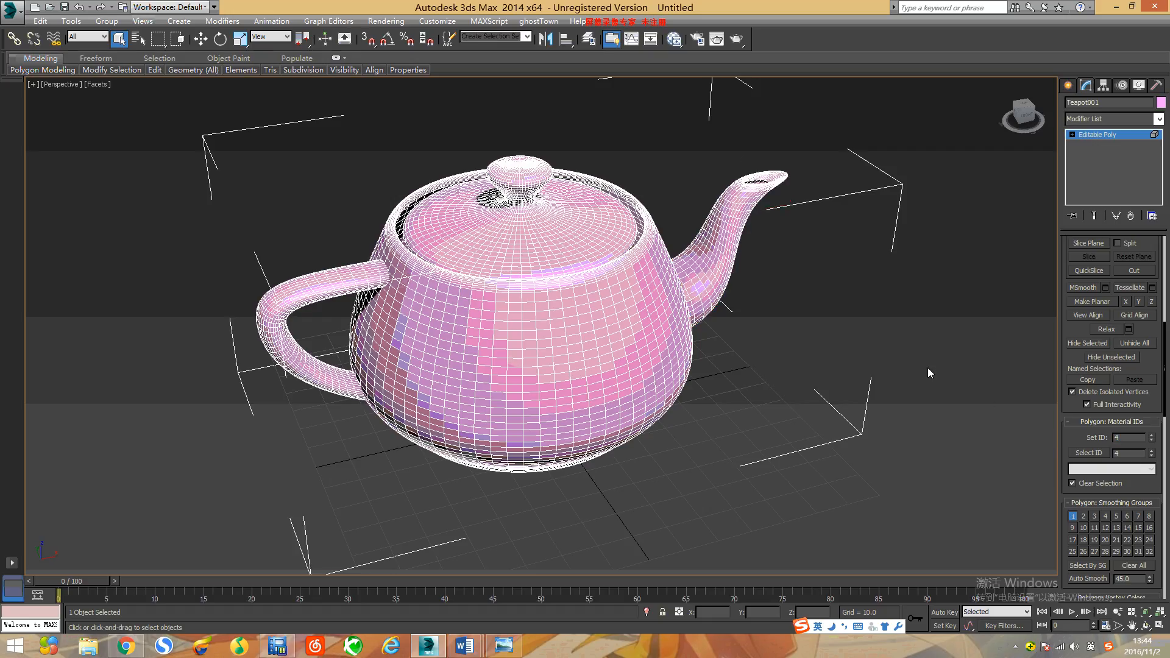
# Step: Check the assigned production renderer and the available renderers in the render setup, and close it
pyautogui.click(391, 22)
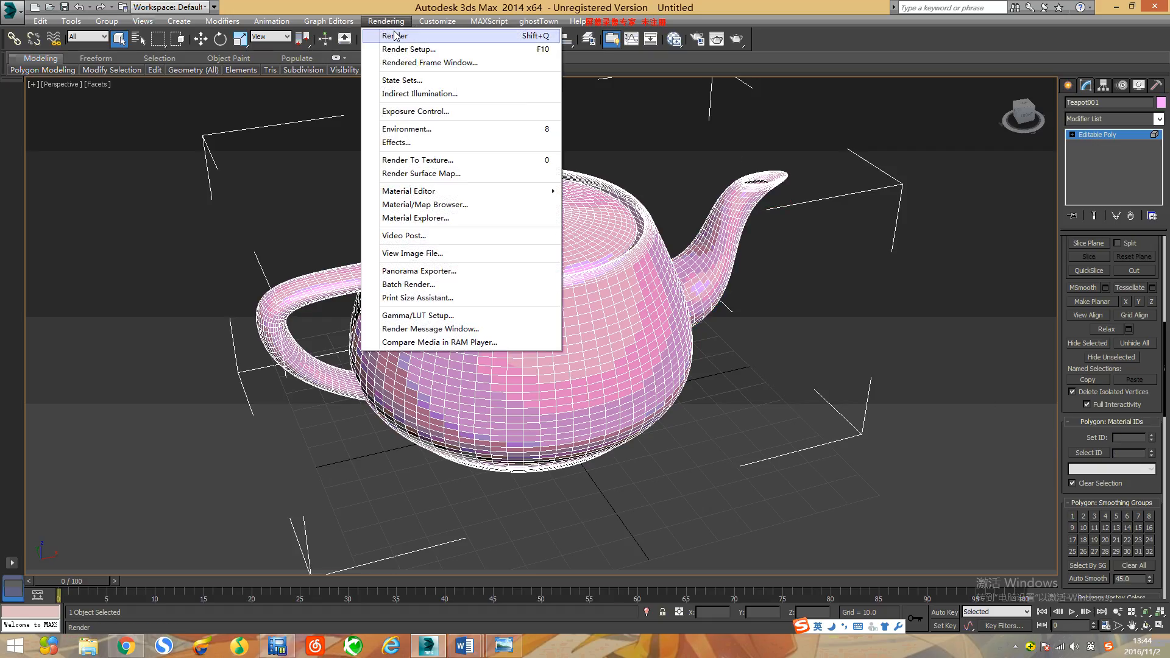
pyautogui.click(402, 49)
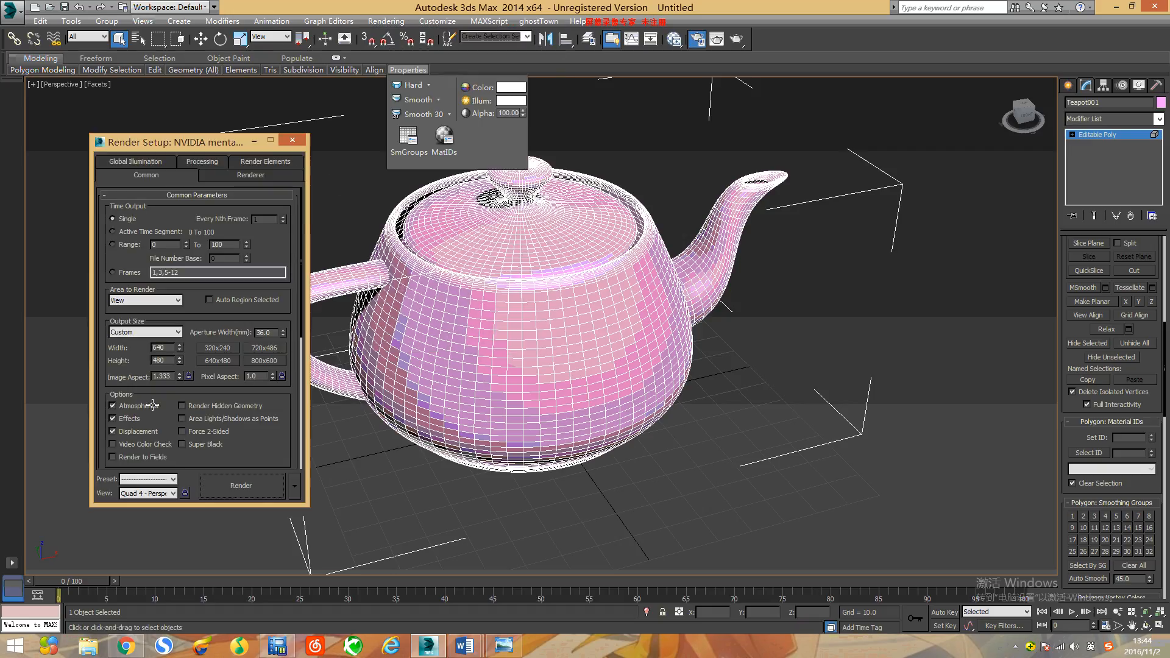
pyautogui.scroll(-3, 295, 407)
pyautogui.scroll(-3, 295, 407)
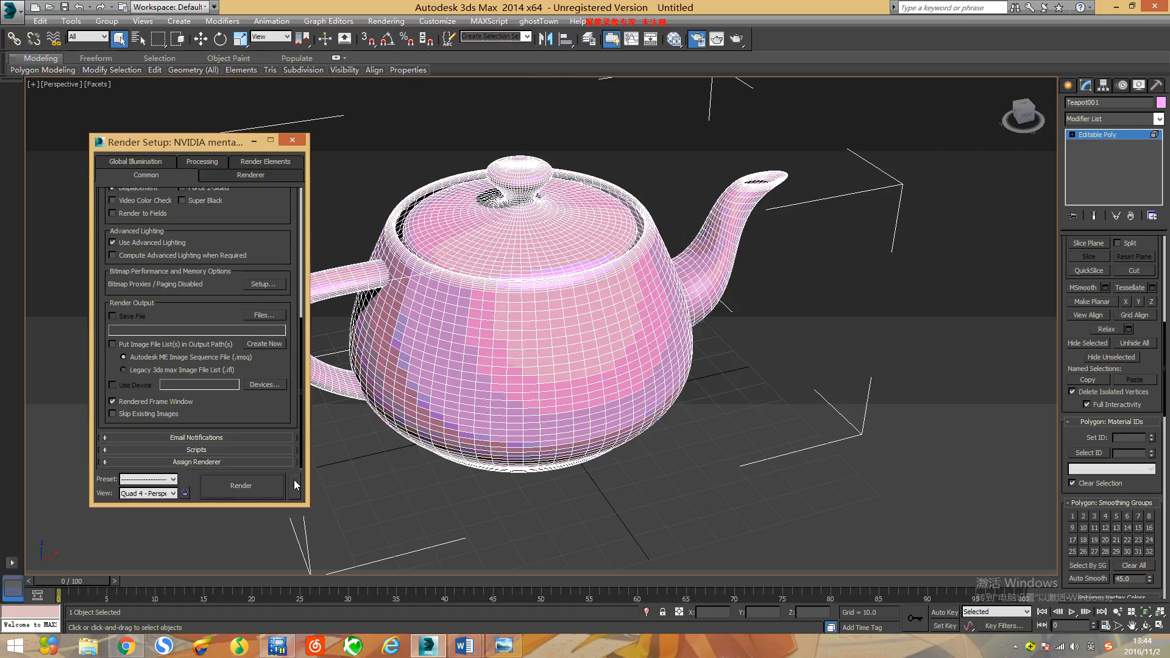
pyautogui.click(192, 461)
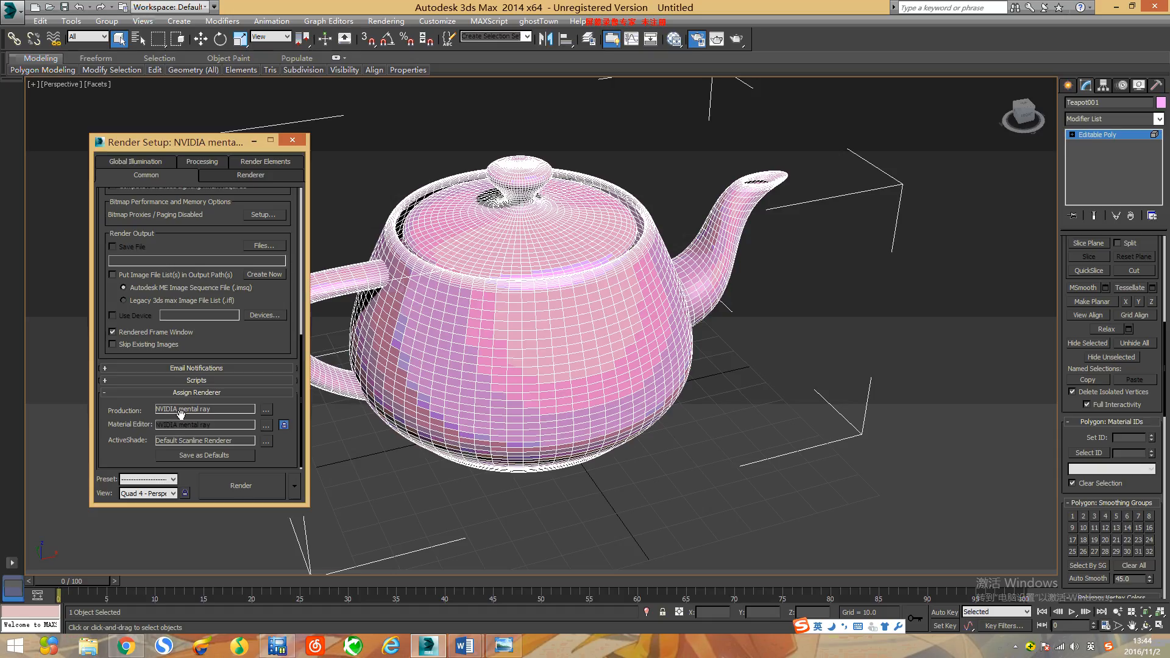
pyautogui.click(266, 409)
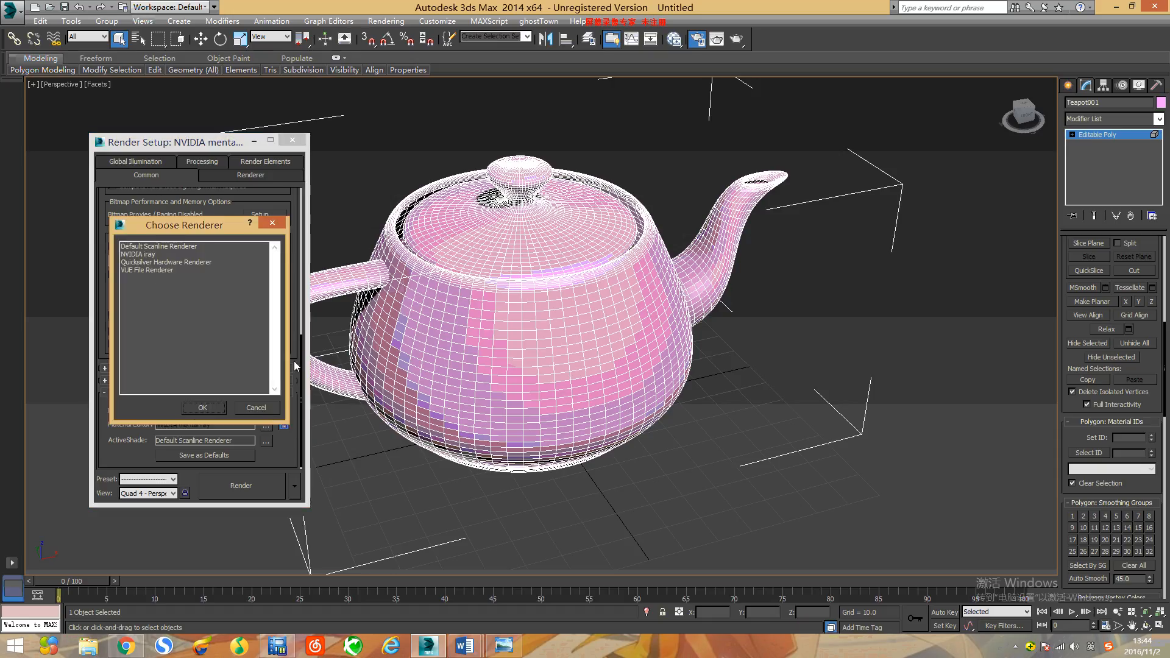
pyautogui.click(202, 407)
pyautogui.click(292, 140)
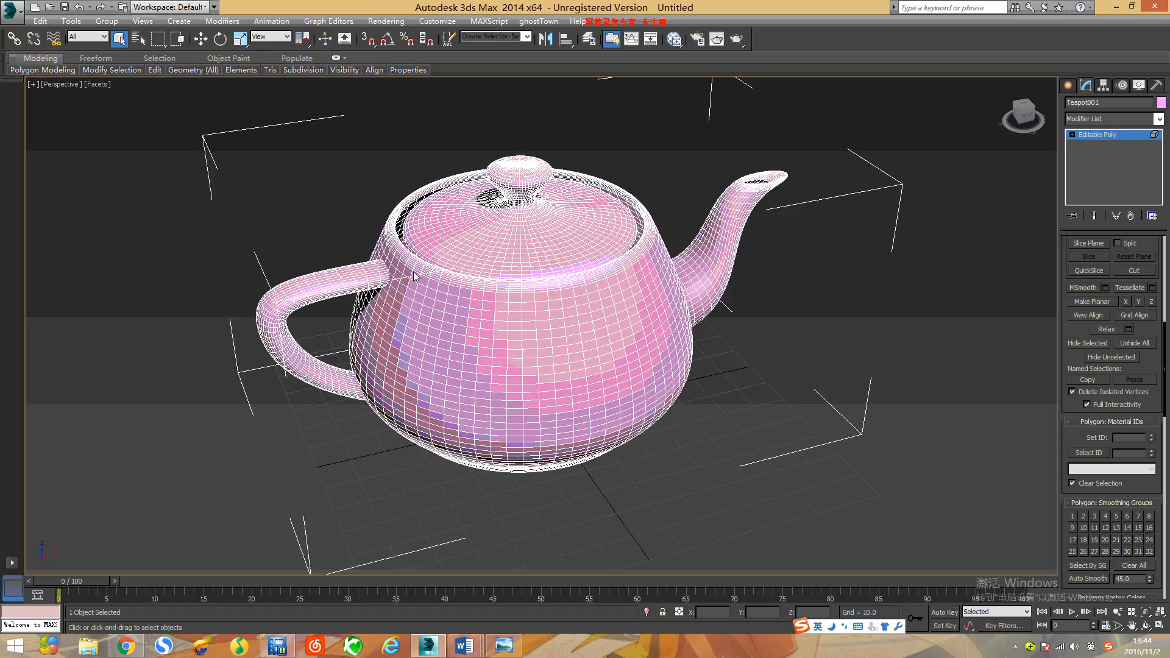
# Step: Open the Slate Material Editor and add a Multi/Sub-Object material to the node view
pyautogui.keyDown('alt'); pyautogui.moveTo(463, 238); pyautogui.dragTo(528, 253, button='middle'); pyautogui.keyUp('alt')
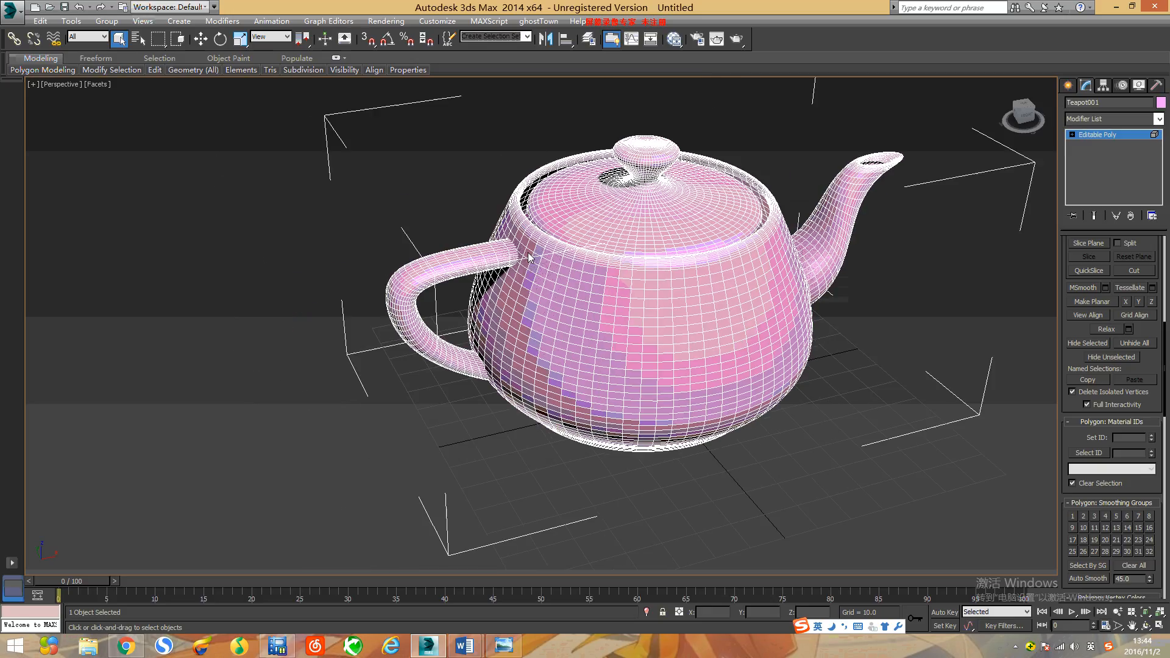
pyautogui.click(673, 41)
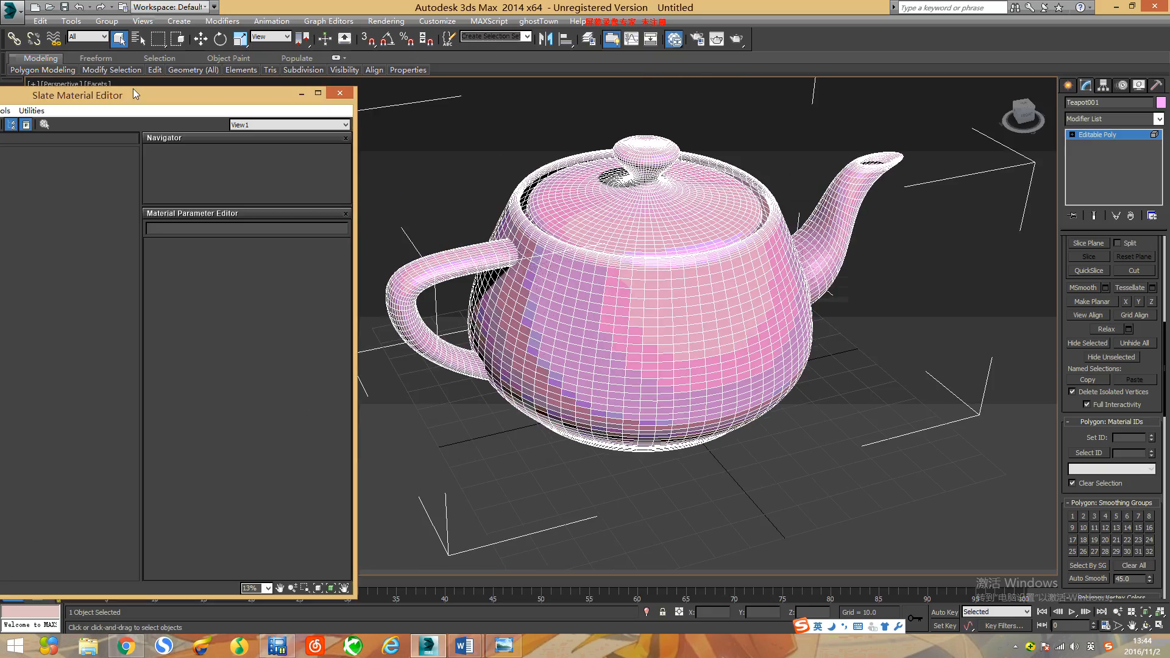
pyautogui.moveTo(136, 98); pyautogui.dragTo(358, 117)
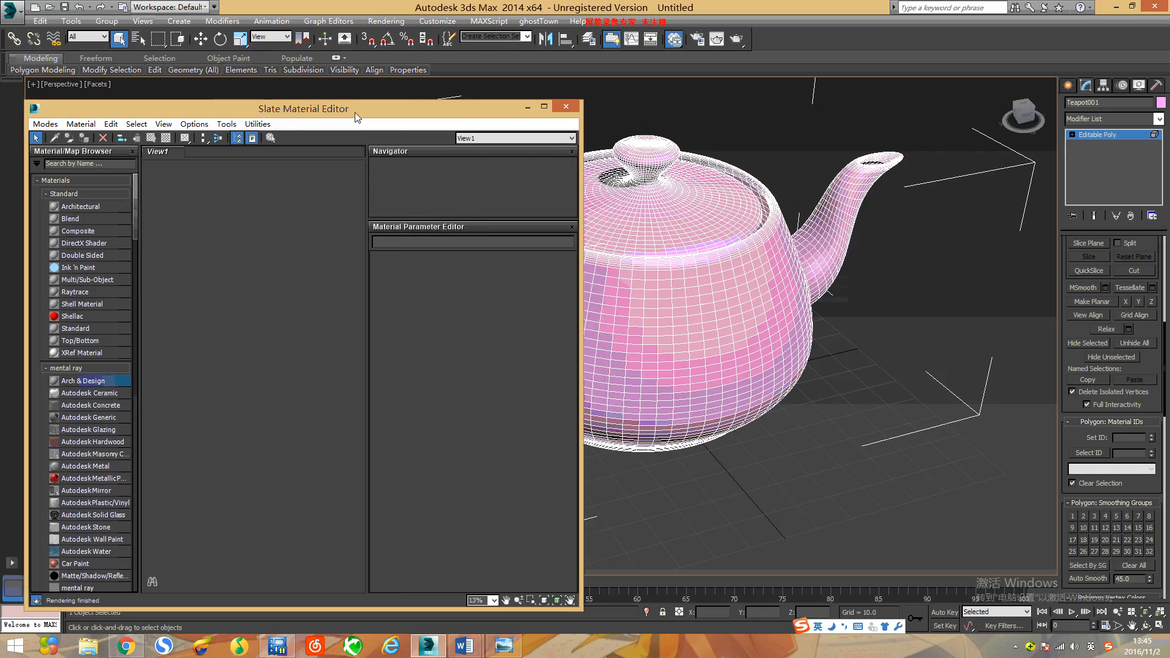
pyautogui.click(75, 279)
pyautogui.click(211, 195)
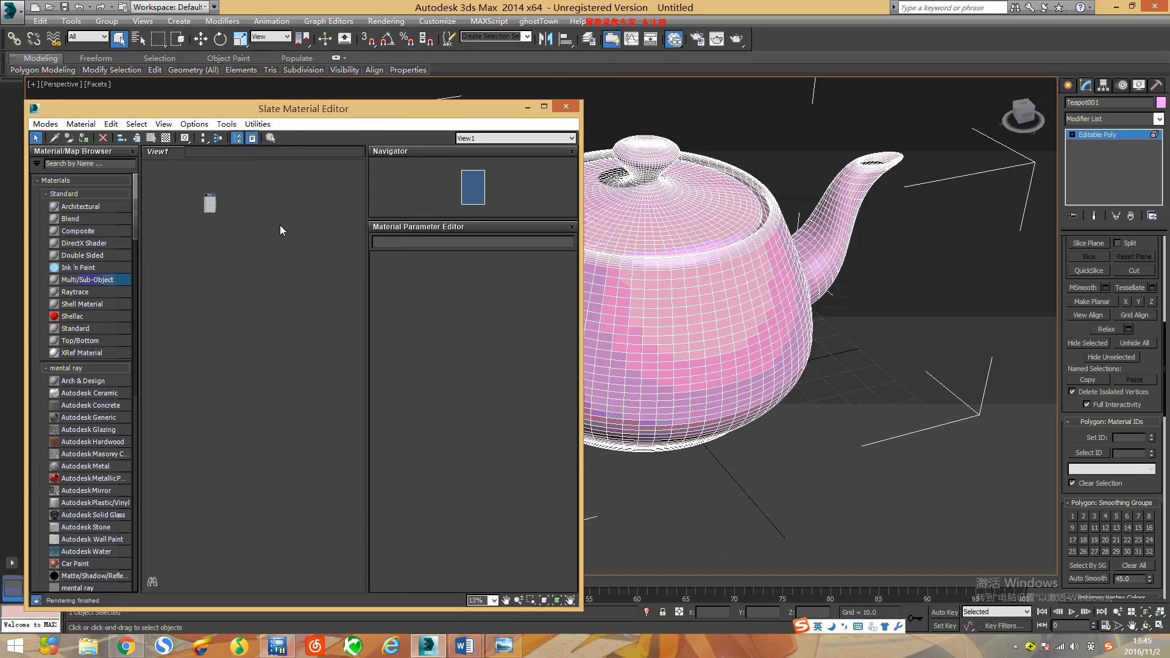
pyautogui.scroll(5, 204, 180)
pyautogui.scroll(8, 246, 356)
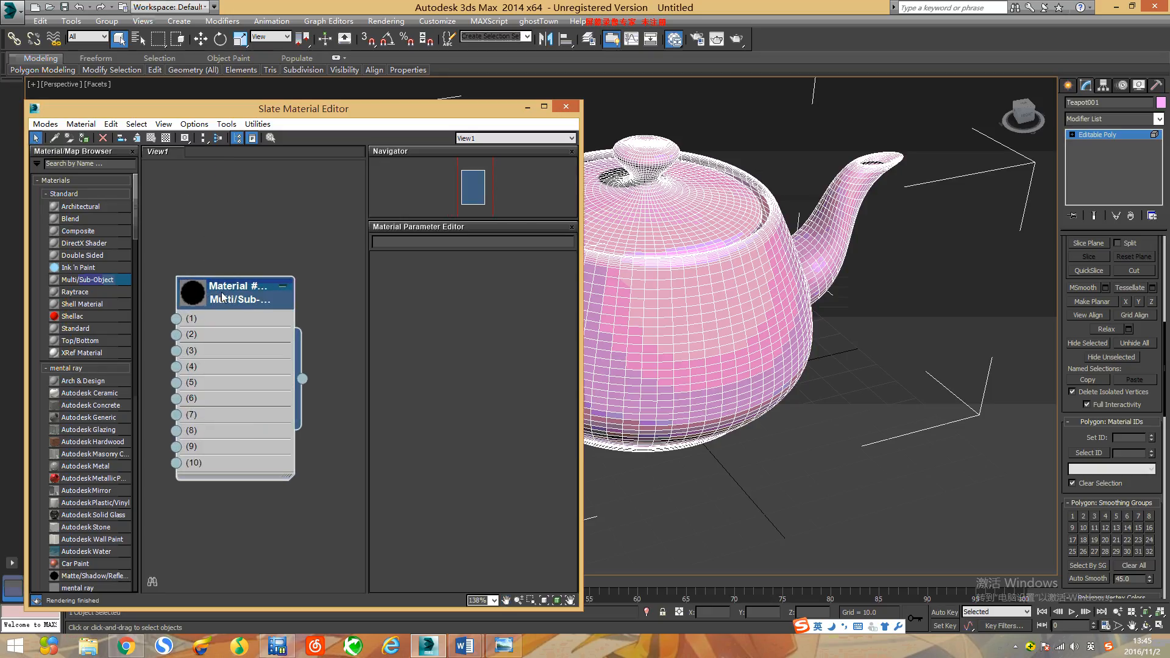
# Step: Set the Multi/Sub-Object material's number of sub-materials to 4
pyautogui.doubleClick(223, 296)
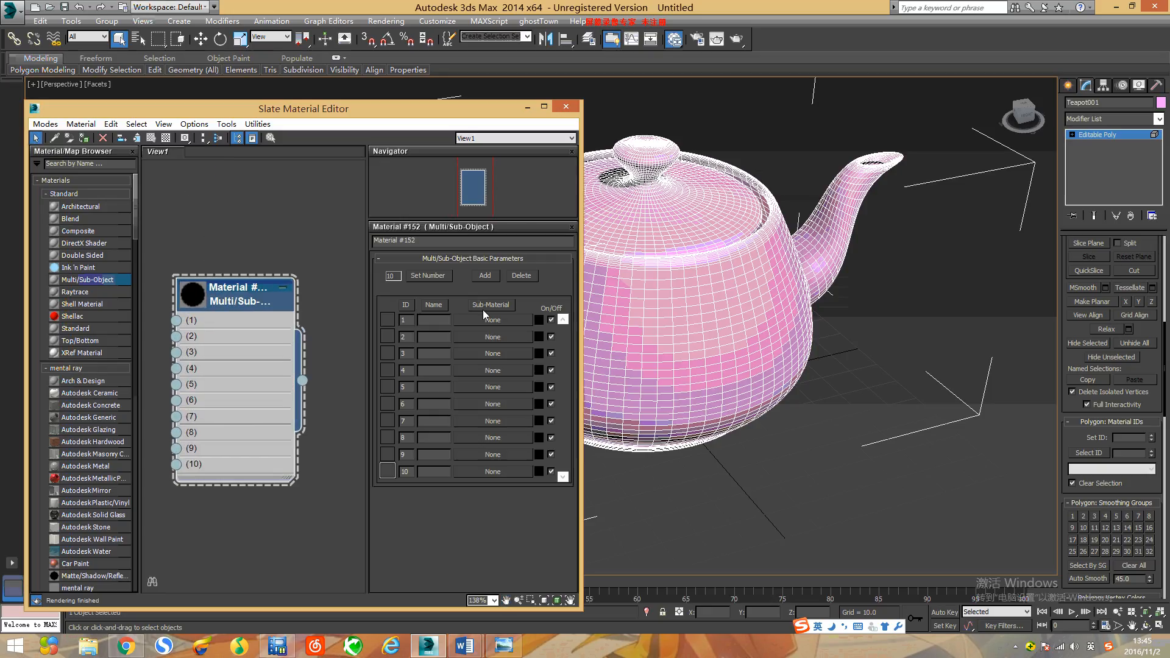
pyautogui.click(414, 275)
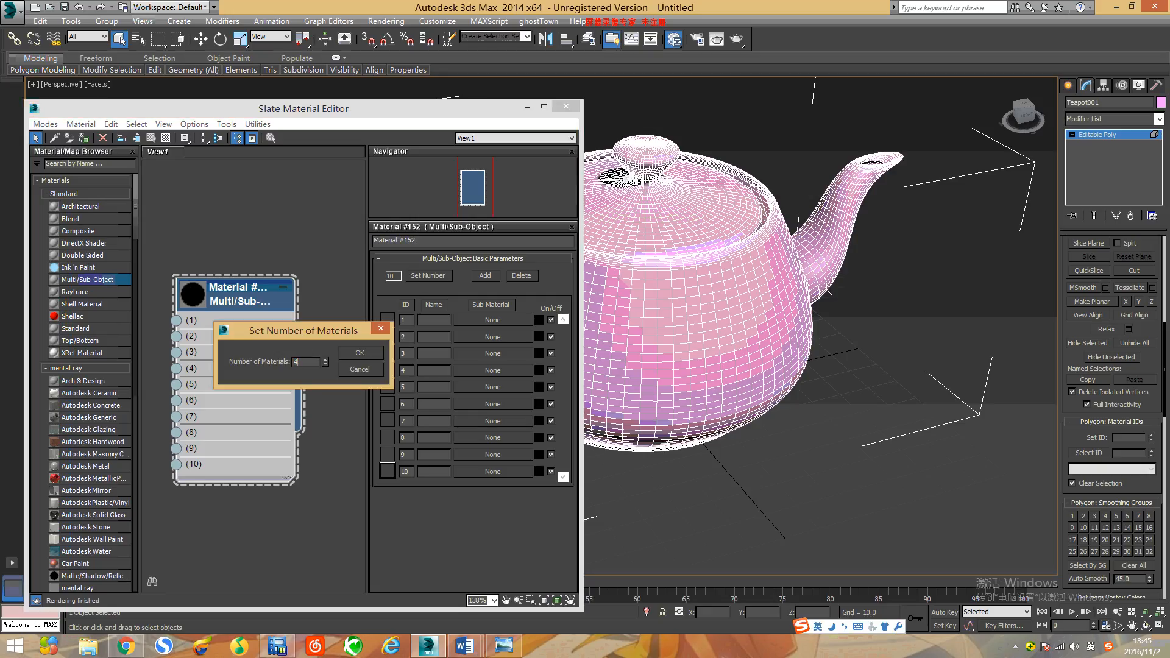
pyautogui.click(367, 354)
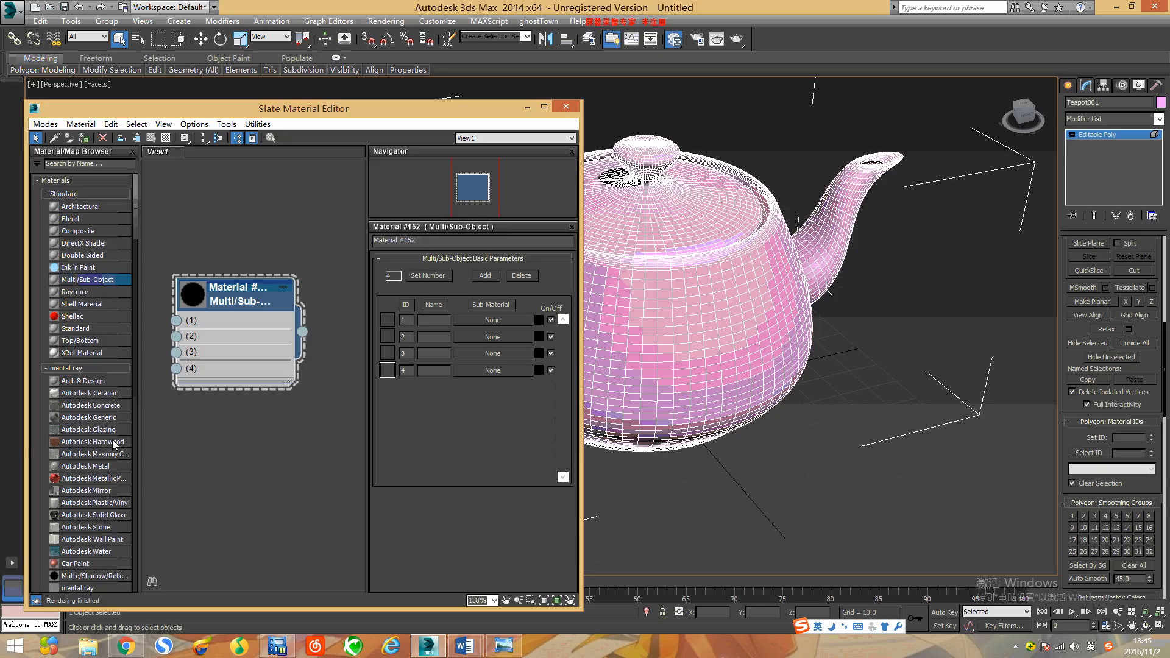
# Step: Add an Arch & Design material to the node view, connect it to slot 1 of the Multi/Sub-Object material, and arrange the nodes
pyautogui.click(72, 382)
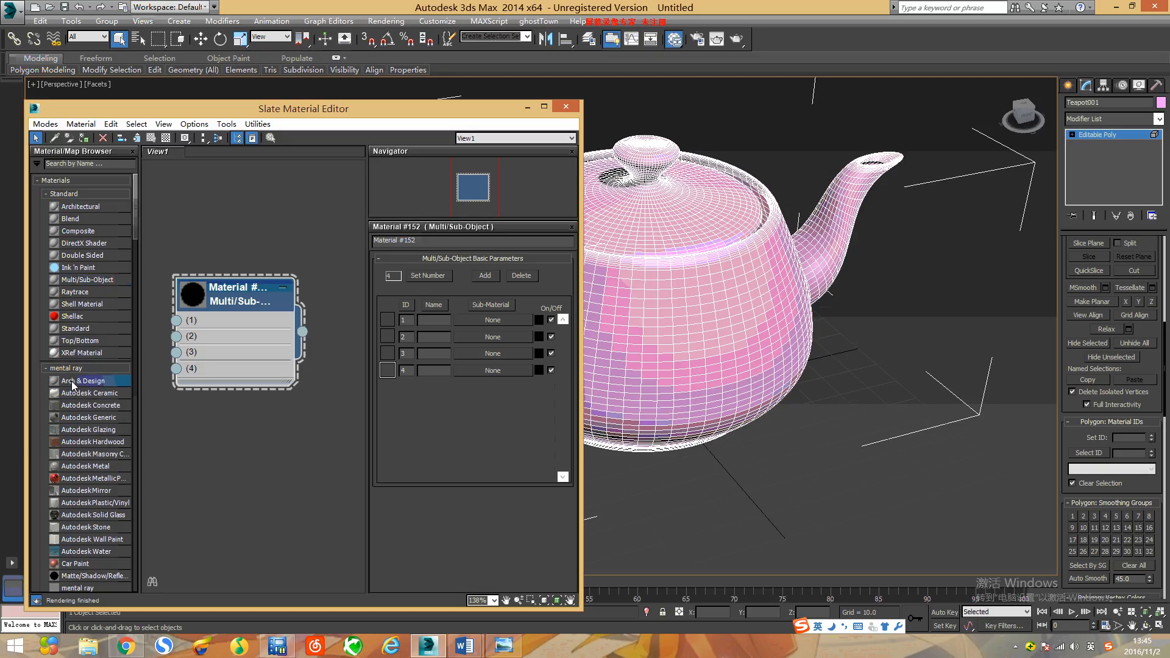
pyautogui.moveTo(72, 385); pyautogui.dragTo(178, 409)
pyautogui.moveTo(200, 316); pyautogui.dragTo(252, 233)
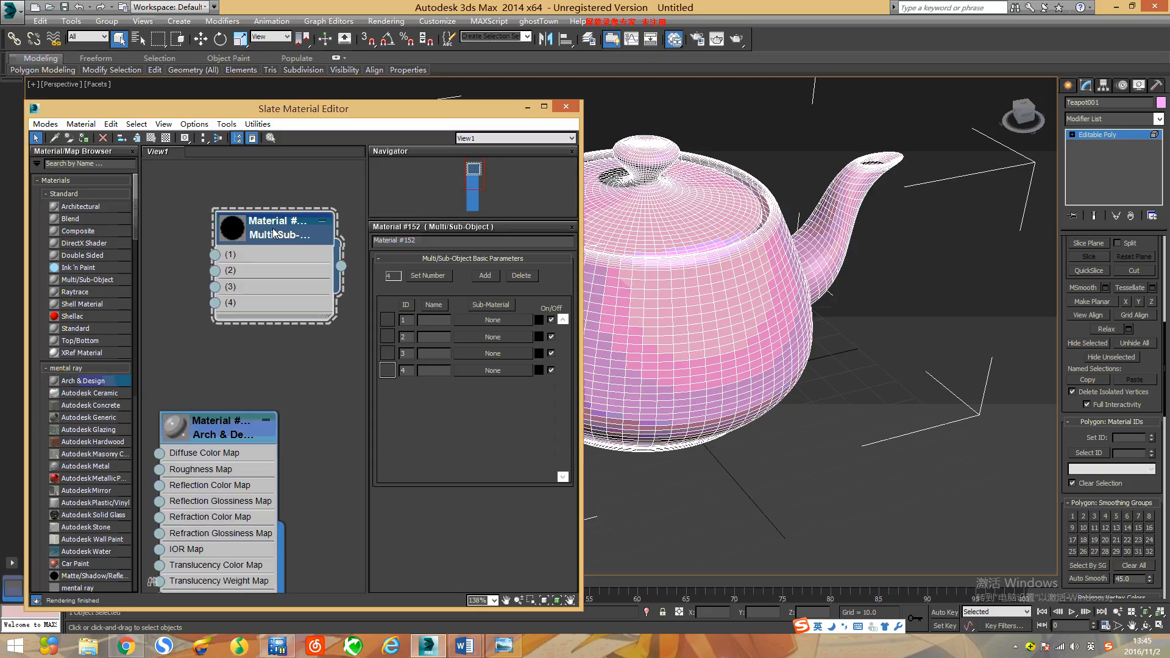
pyautogui.moveTo(244, 417); pyautogui.dragTo(191, 317)
pyautogui.scroll(-2, 216, 419)
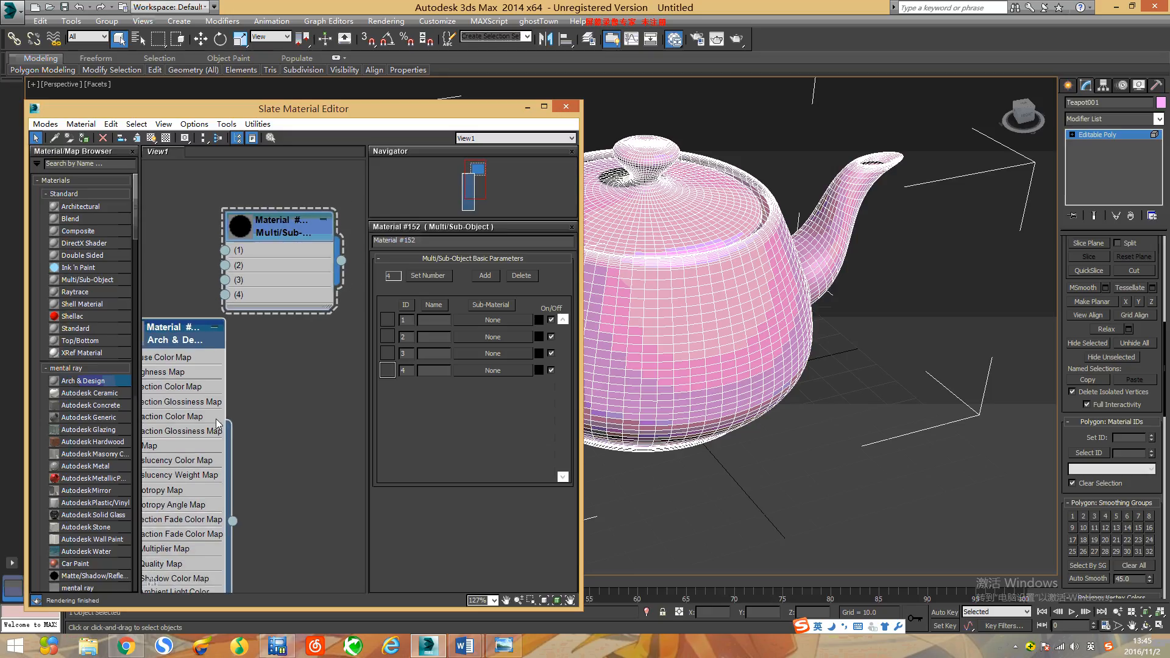
pyautogui.moveTo(214, 421); pyautogui.dragTo(277, 437, button='middle')
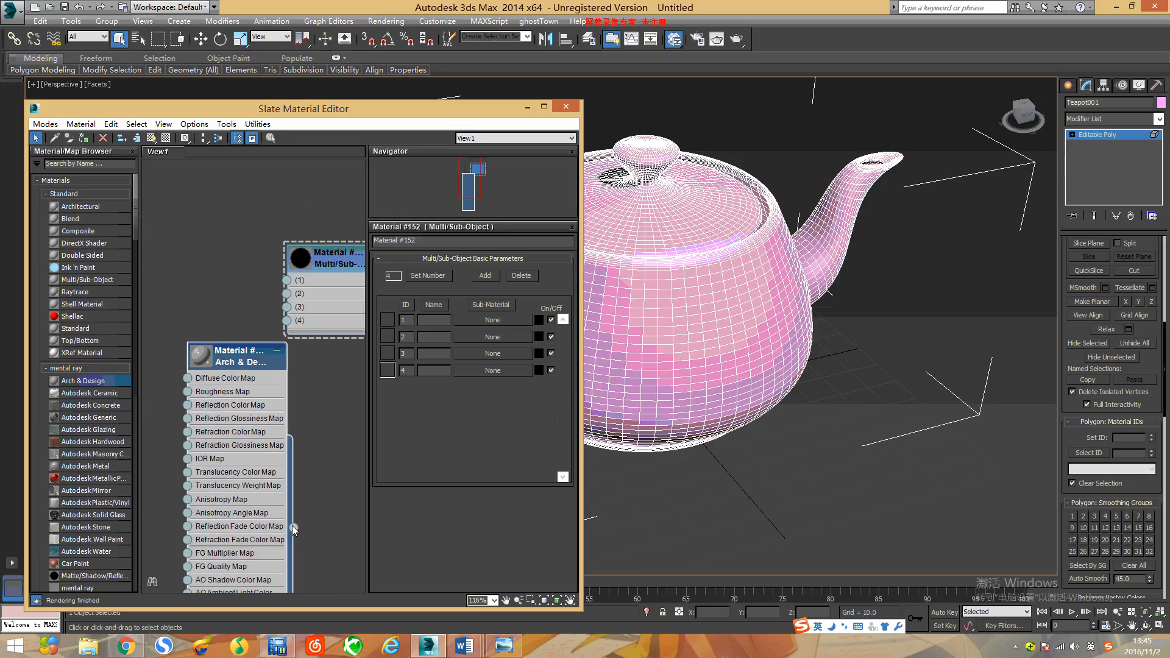
pyautogui.moveTo(293, 527); pyautogui.dragTo(287, 280)
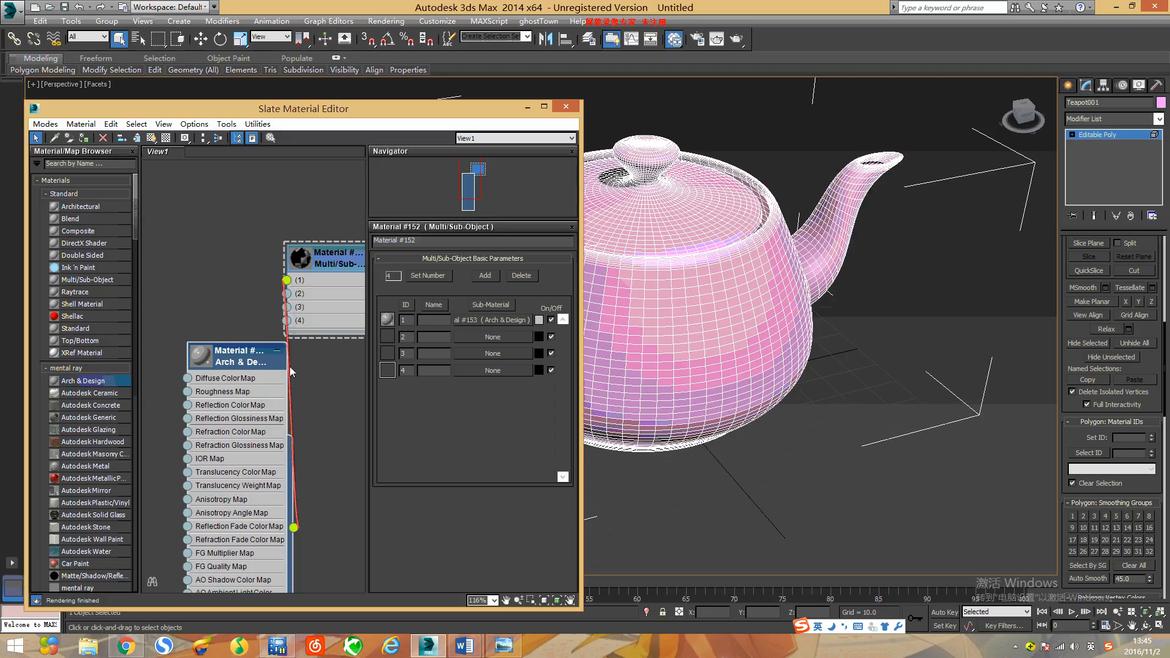
pyautogui.moveTo(241, 362); pyautogui.dragTo(199, 221)
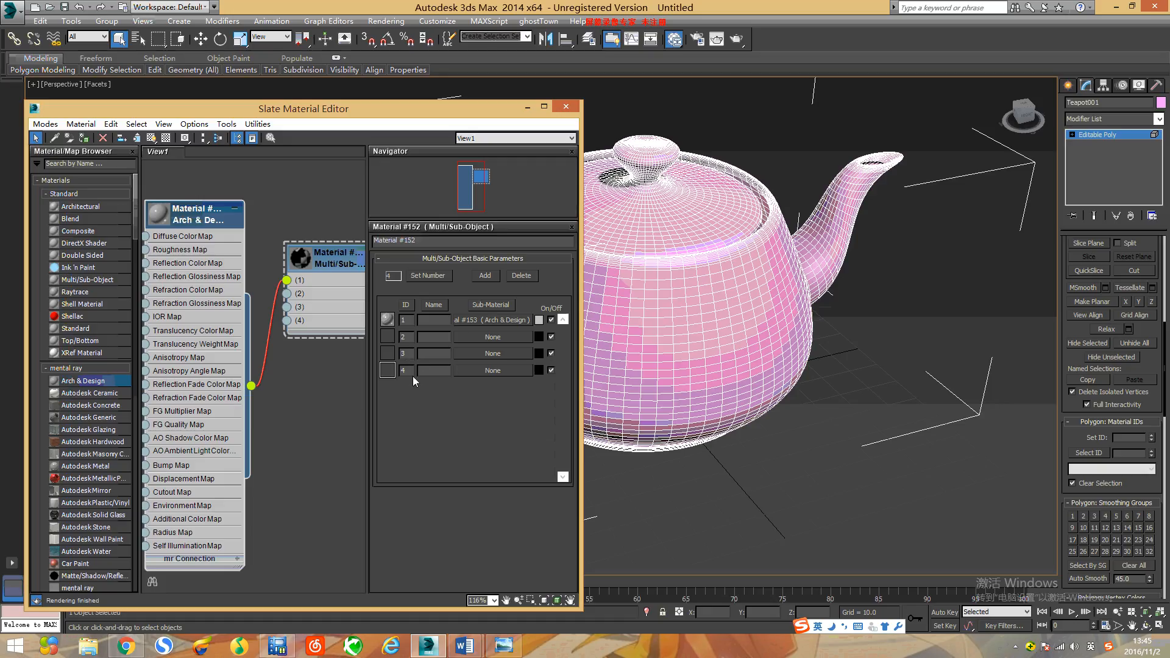
# Step: Assign a new Arch & Design material to each of slots 2, 3 and 4 of the Multi/Sub-Object material
pyautogui.click(495, 337)
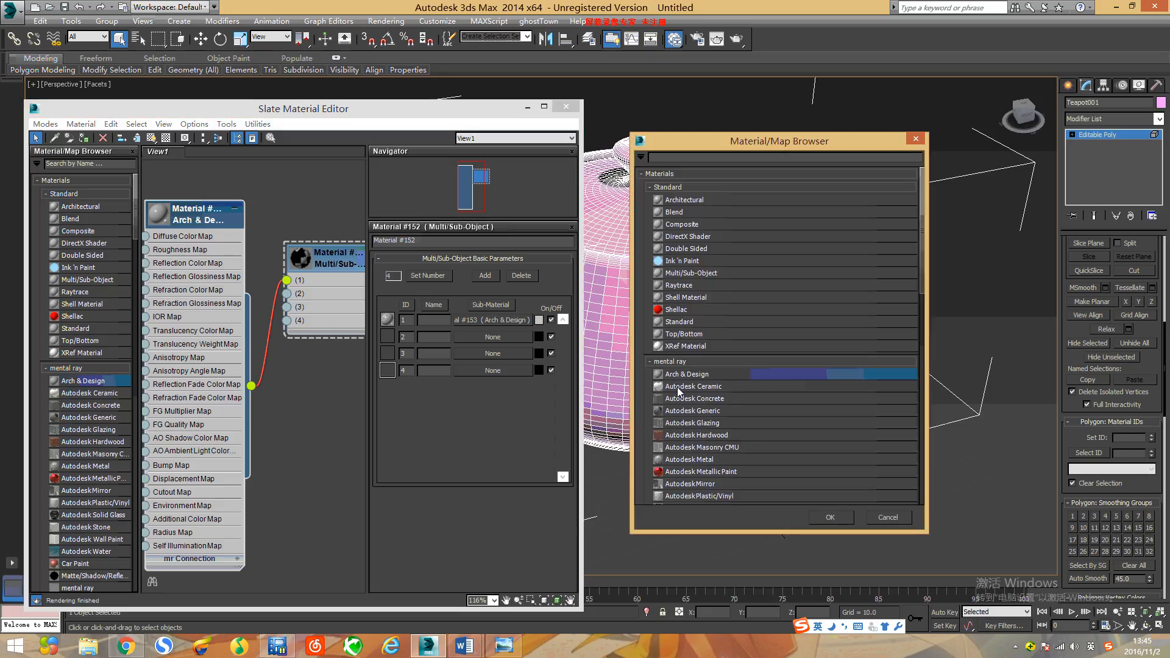
pyautogui.click(830, 517)
pyautogui.click(493, 354)
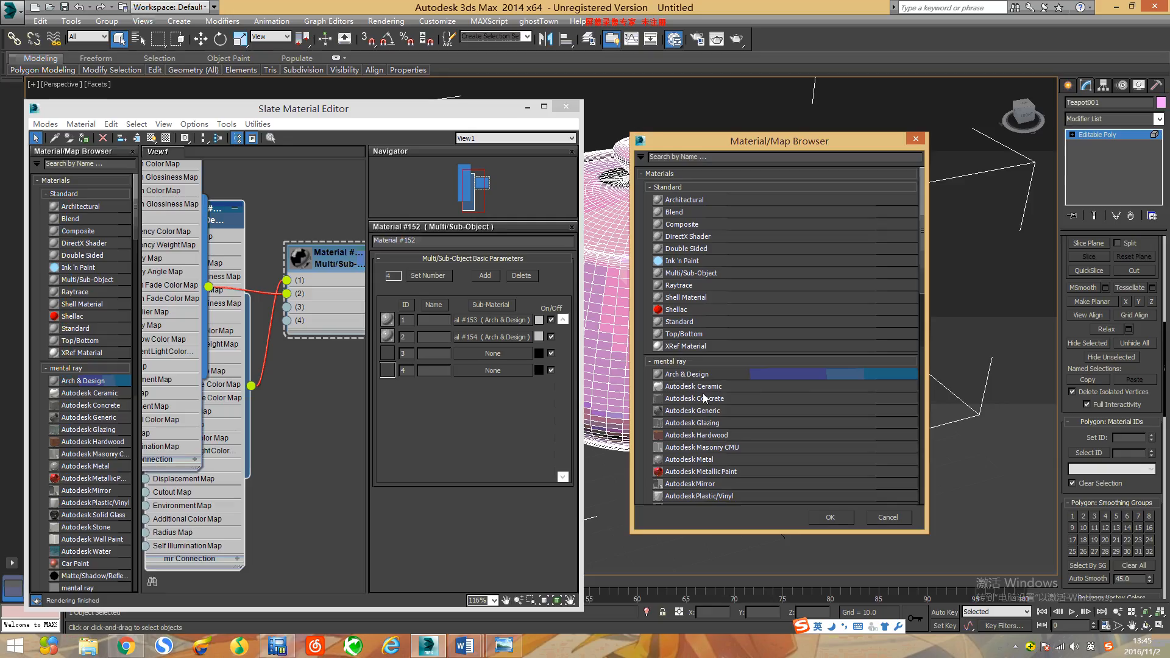
pyautogui.click(810, 515)
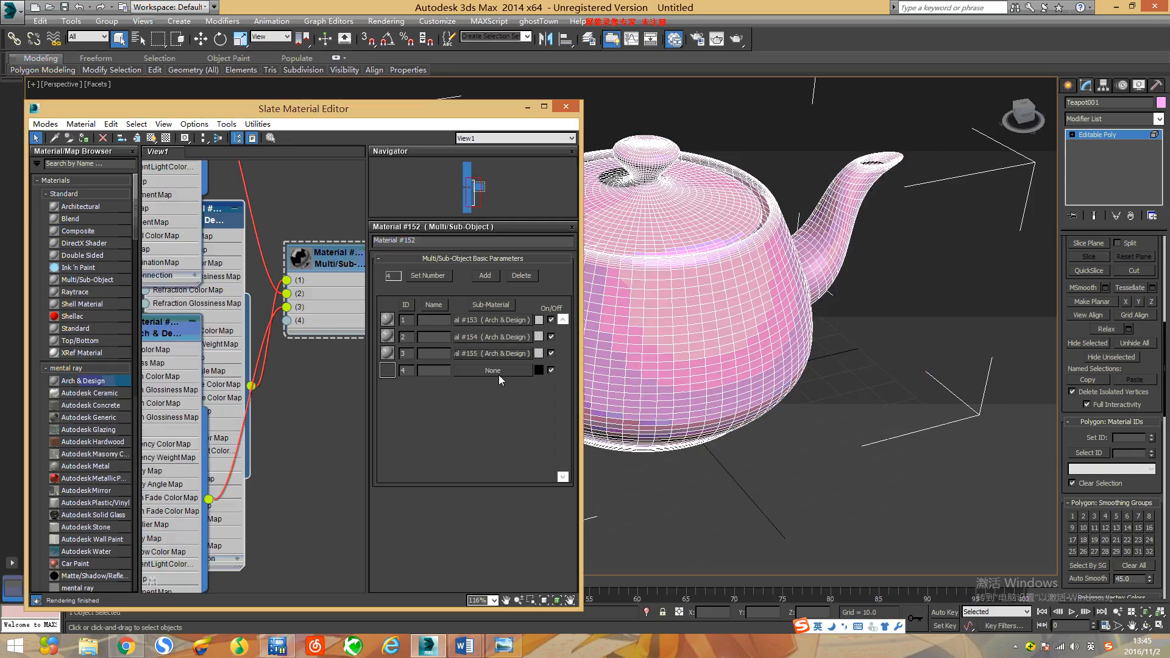
pyautogui.click(499, 371)
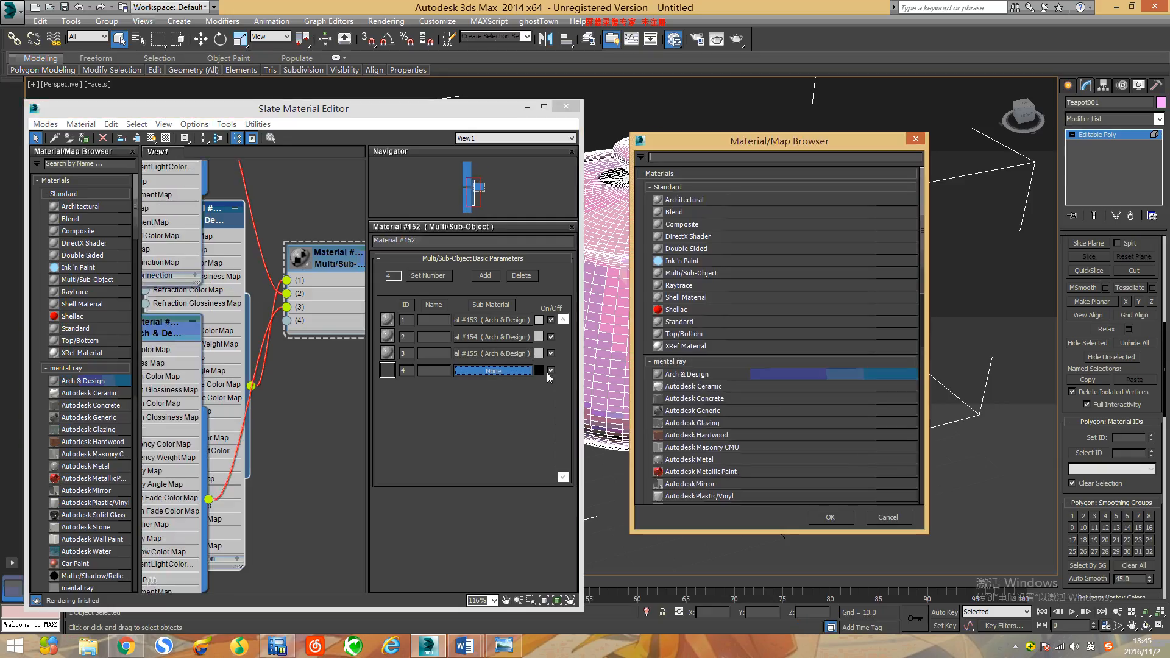
pyautogui.click(837, 521)
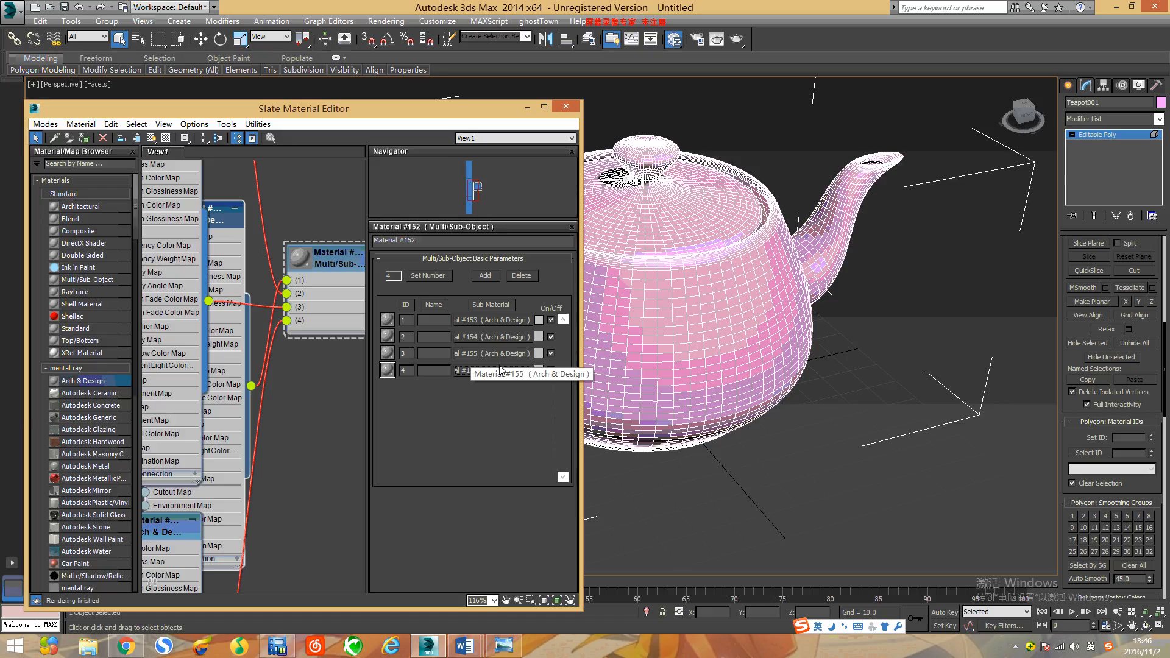
# Step: Set the colour of sub-material 1 to light violet-blue and the colour of sub-material 2 to light cyan
pyautogui.moveTo(255, 384); pyautogui.dragTo(289, 409, button='middle')
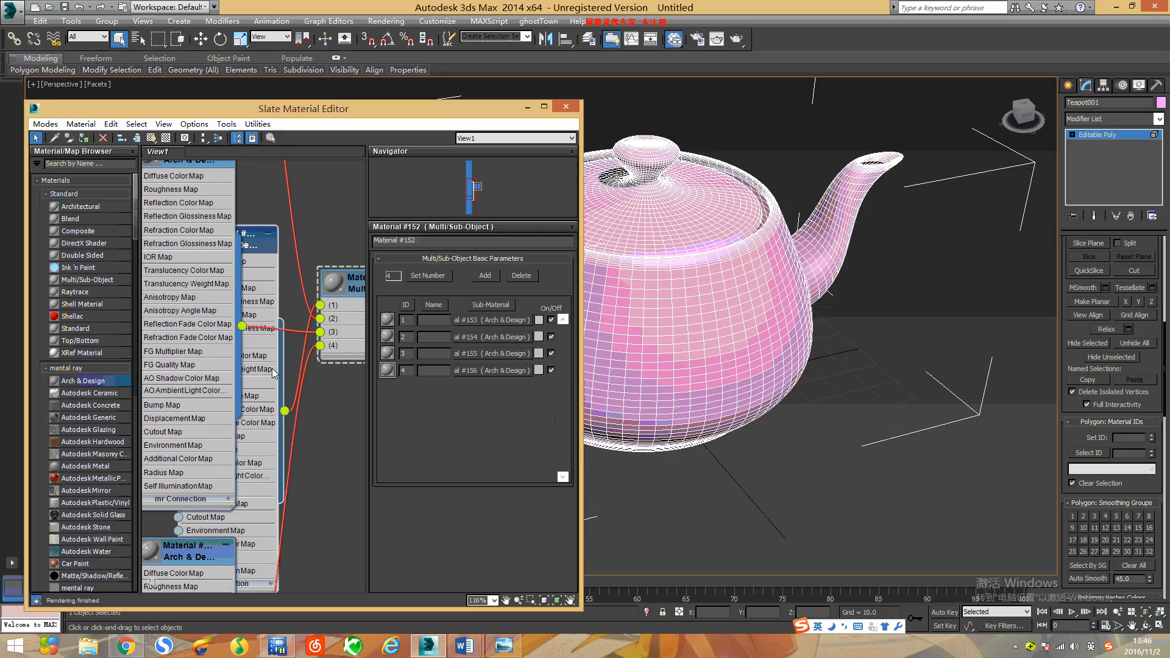
pyautogui.scroll(-2, 271, 368)
pyautogui.scroll(-3, 328, 317)
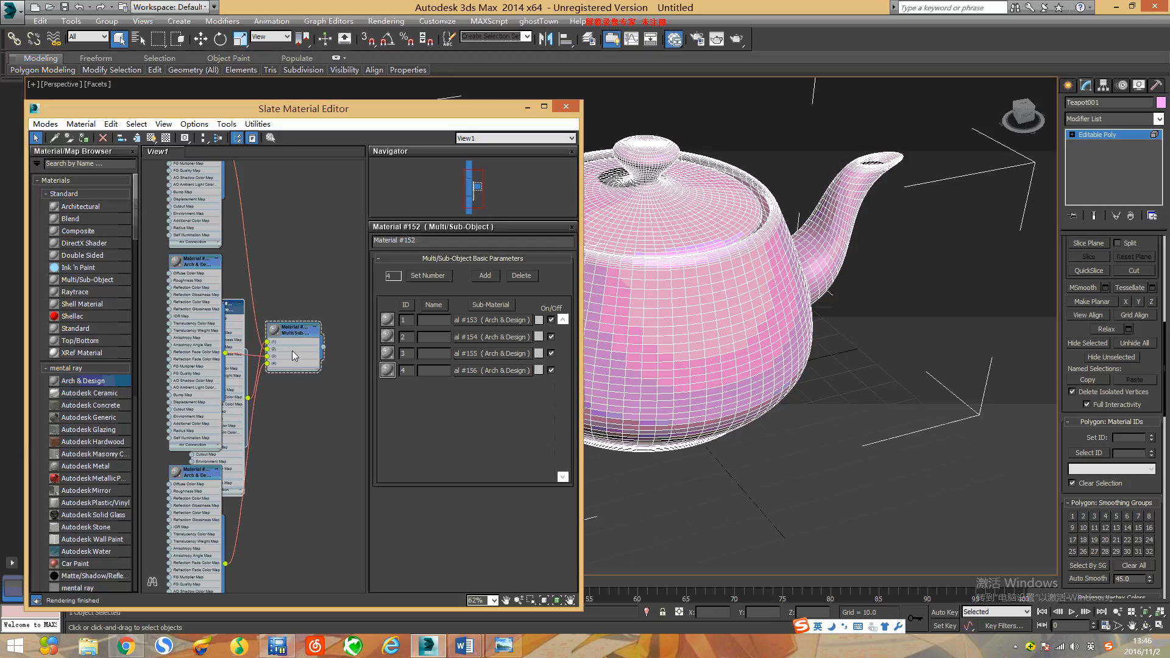
pyautogui.moveTo(279, 380); pyautogui.dragTo(286, 447, button='middle')
pyautogui.scroll(-1, 289, 433)
pyautogui.scroll(-4, 261, 412)
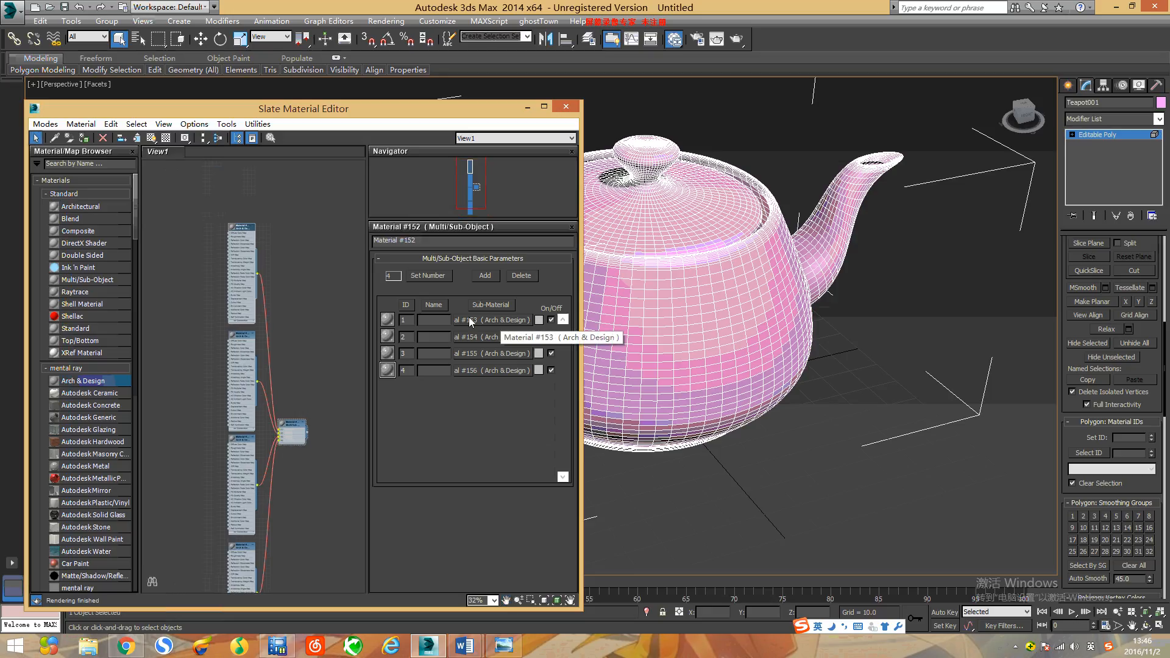
pyautogui.click(539, 322)
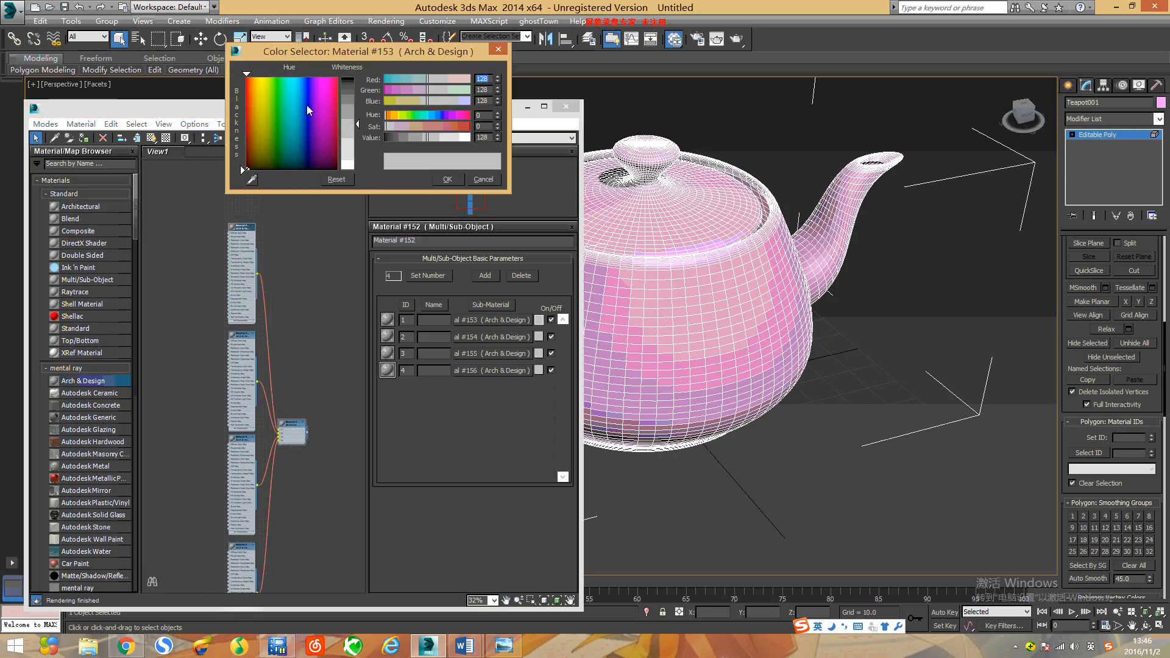
pyautogui.click(306, 105)
pyautogui.click(447, 179)
pyautogui.click(539, 337)
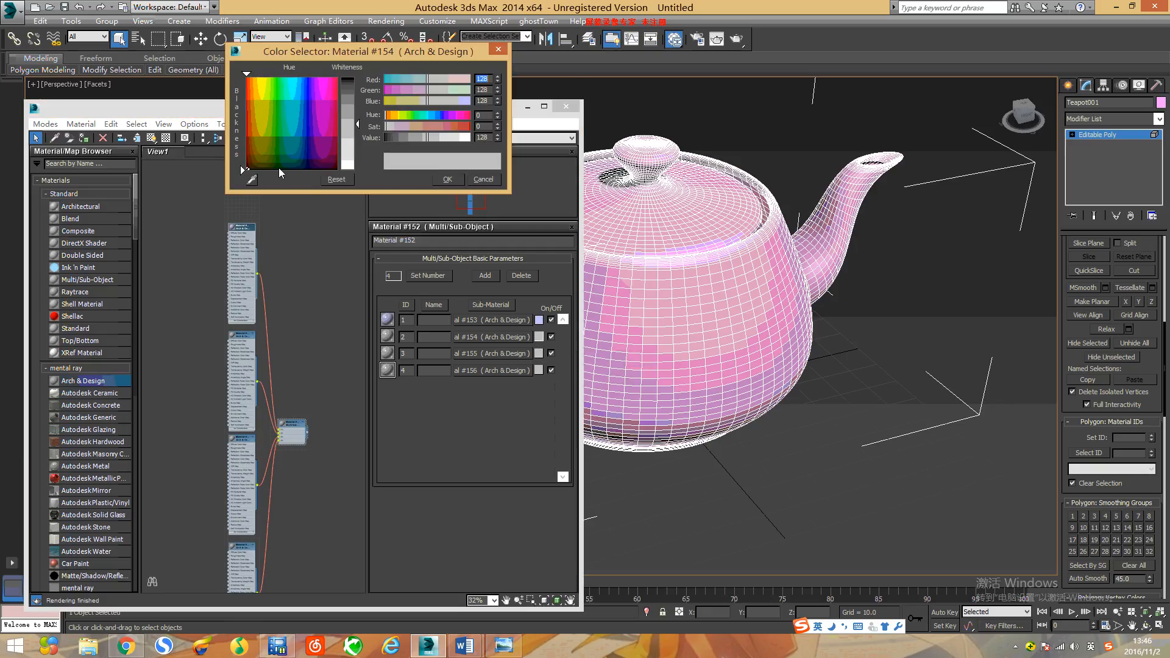
pyautogui.click(286, 94)
pyautogui.click(450, 179)
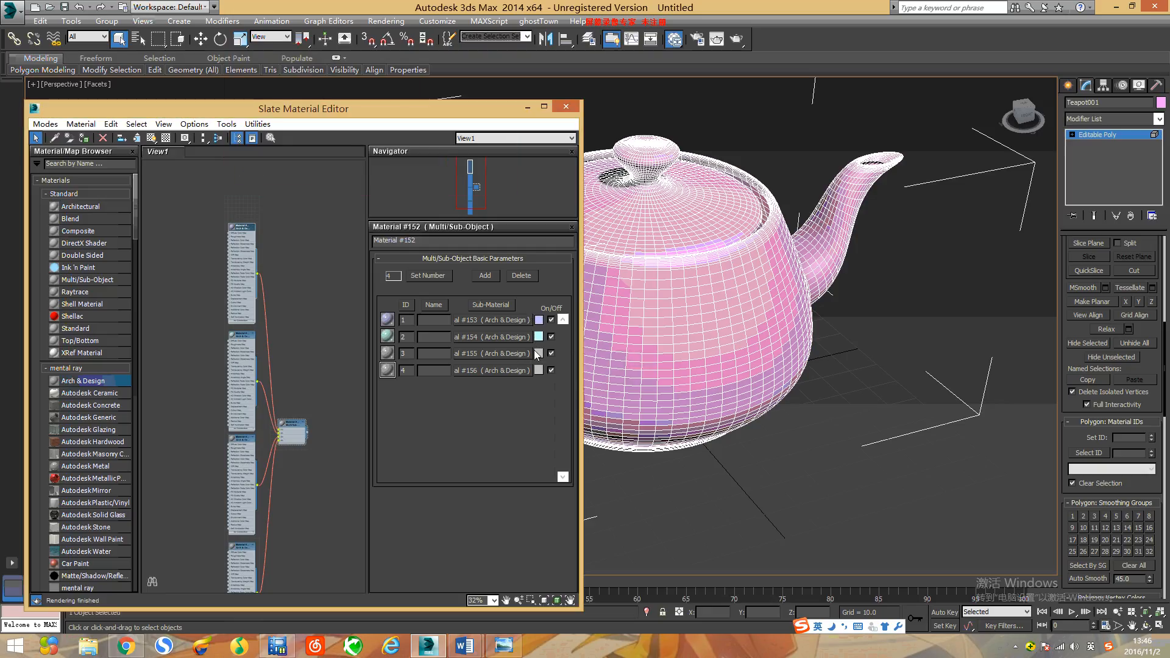
# Step: Set sub-material 3 to a yellow-green colour (RGB 201, 225, 128) and sub-material 4 to light purple (RGB 180, 128, 200)
pyautogui.click(539, 353)
pyautogui.click(268, 100)
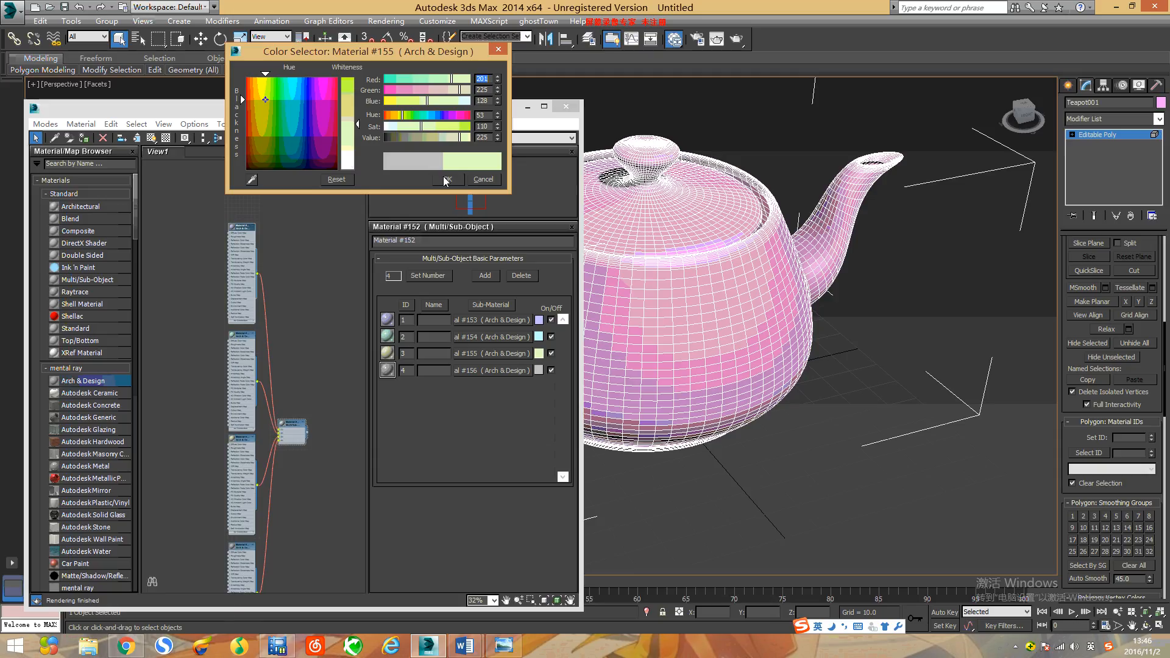
pyautogui.click(445, 178)
pyautogui.click(539, 370)
pyautogui.click(318, 117)
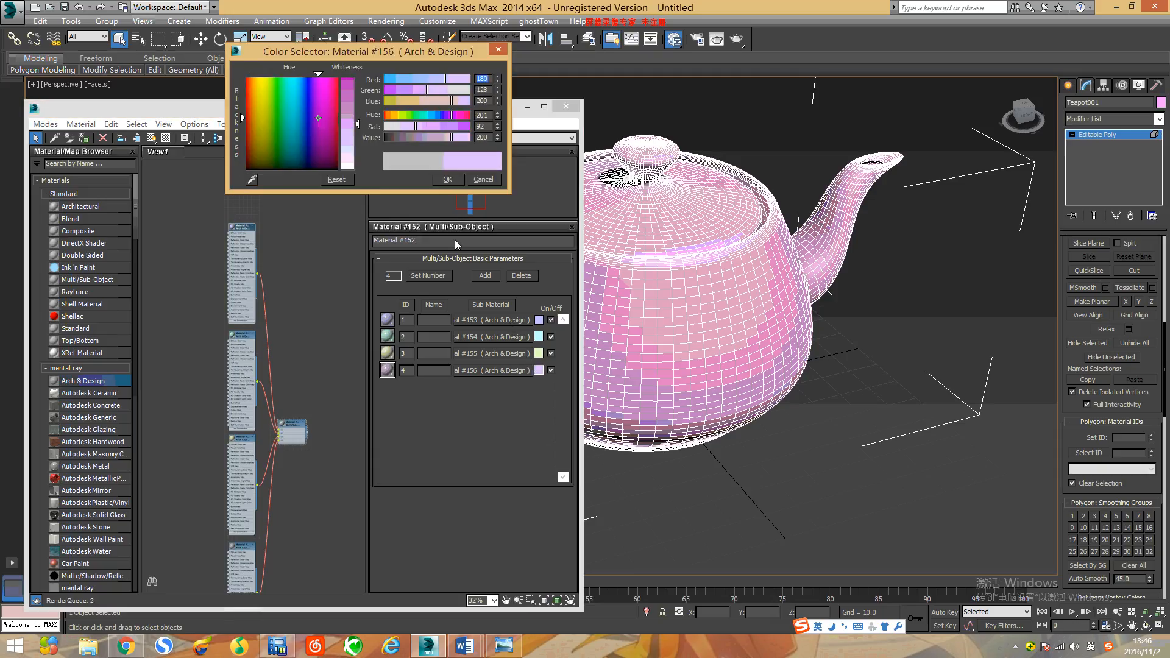
pyautogui.click(434, 180)
# Step: Apply the Multi/Sub-Object material to the teapot in the viewport and minimise the material editor
pyautogui.moveTo(330, 420); pyautogui.dragTo(282, 376, button='middle')
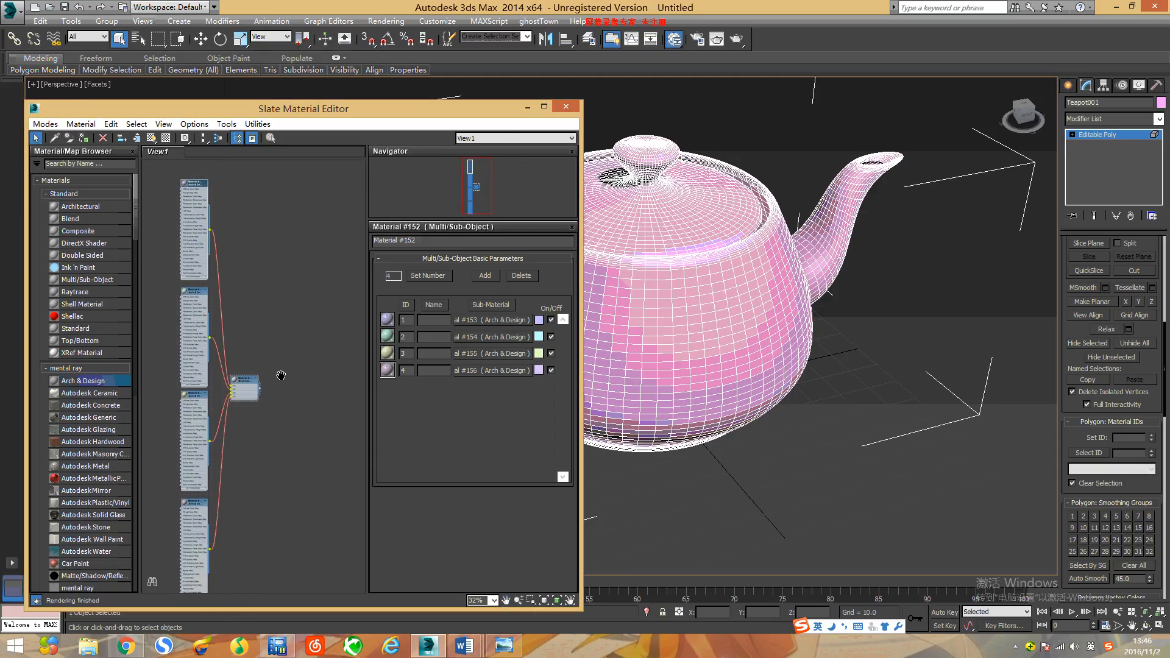
pyautogui.scroll(8, 259, 382)
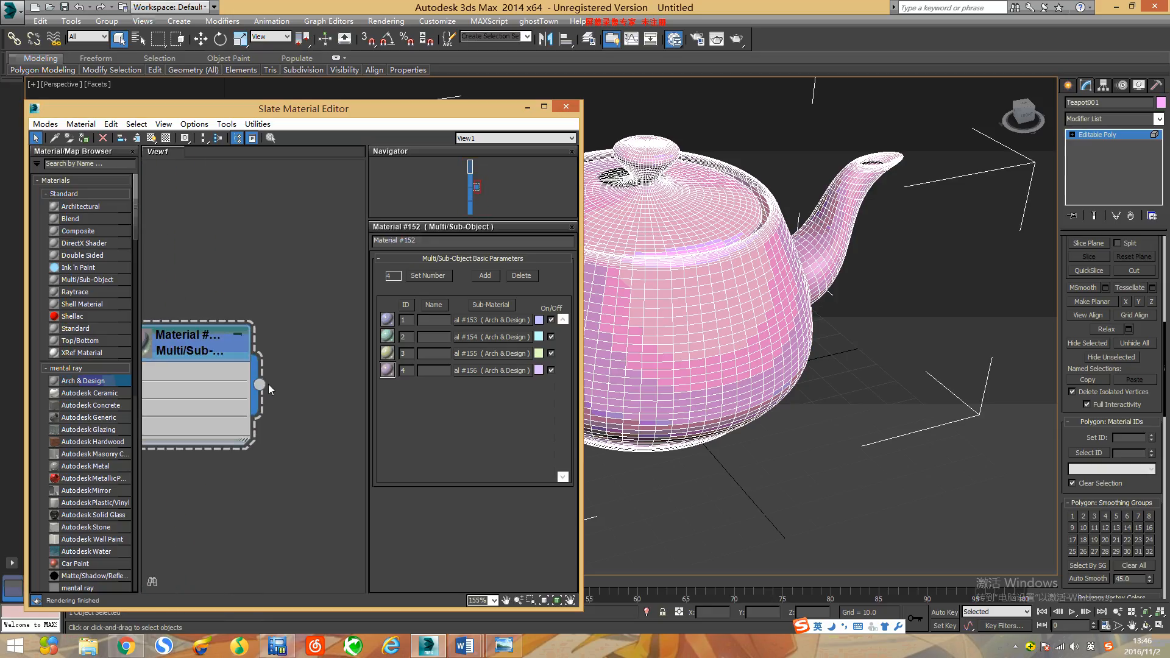
pyautogui.moveTo(259, 384); pyautogui.dragTo(700, 310)
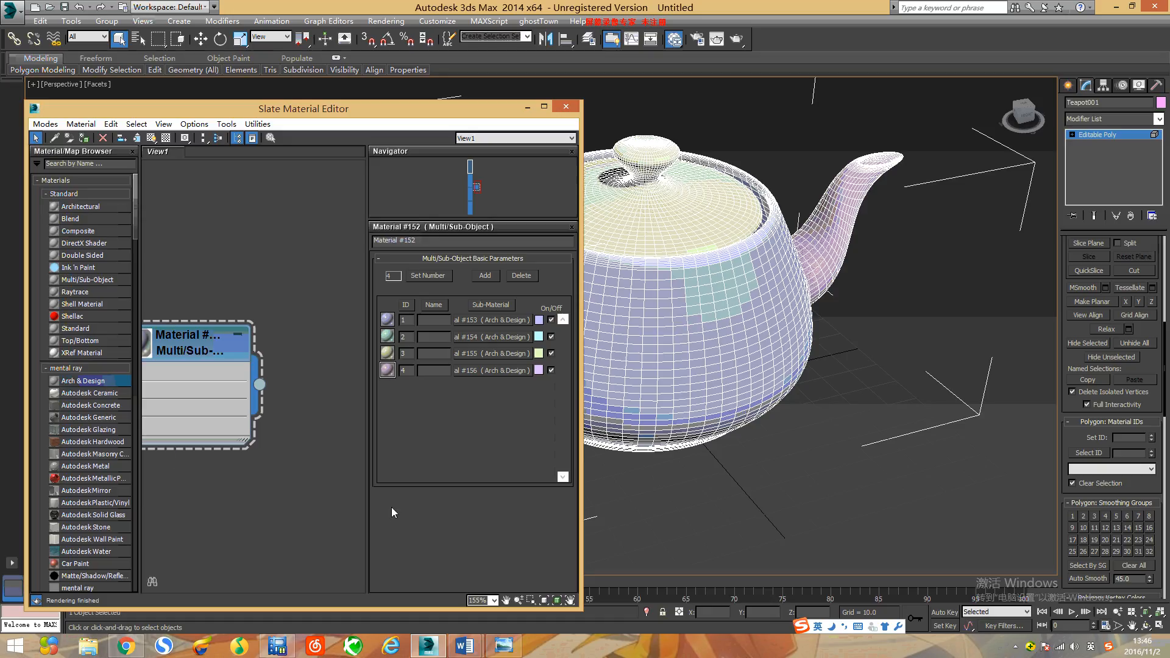
pyautogui.click(528, 106)
# Step: Render the perspective view of the teapot from a lower side angle to check the materials, and close the render
pyautogui.moveTo(676, 406); pyautogui.dragTo(543, 487, button='middle')
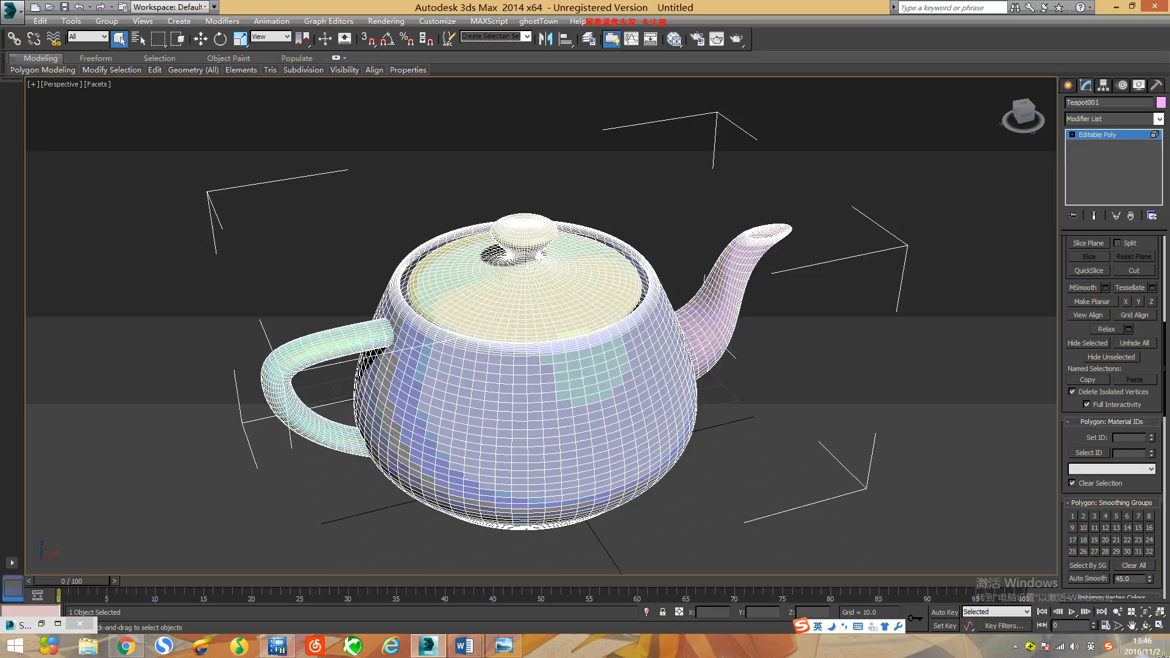
pyautogui.click(1146, 626)
pyautogui.moveTo(718, 522); pyautogui.dragTo(530, 361)
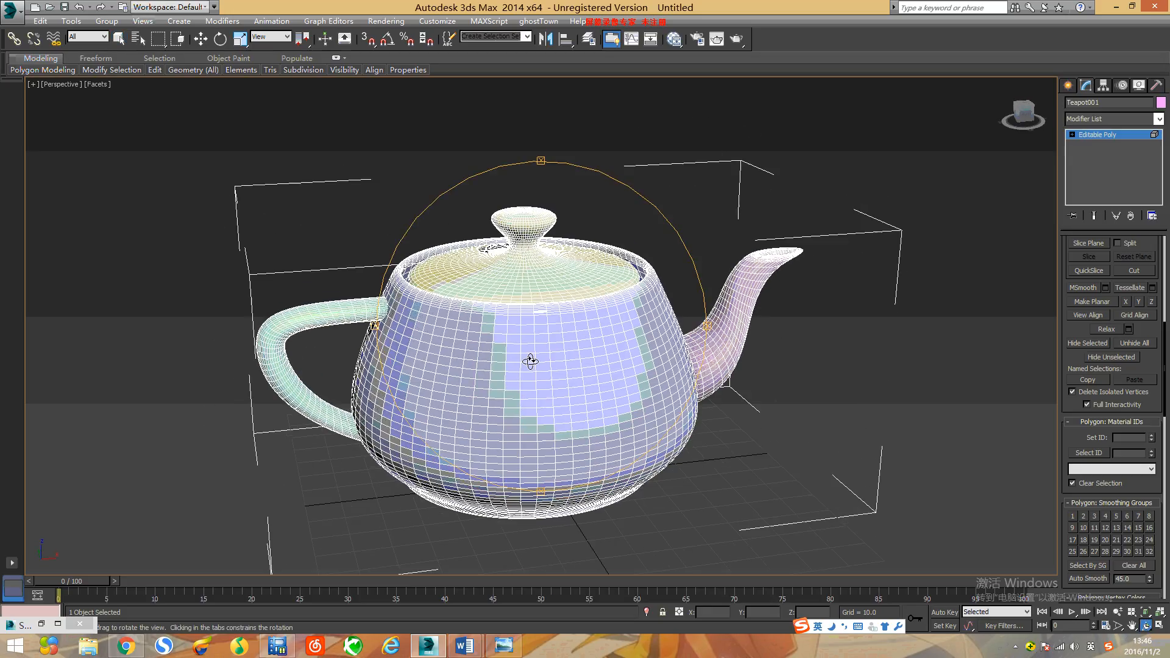
pyautogui.click(738, 40)
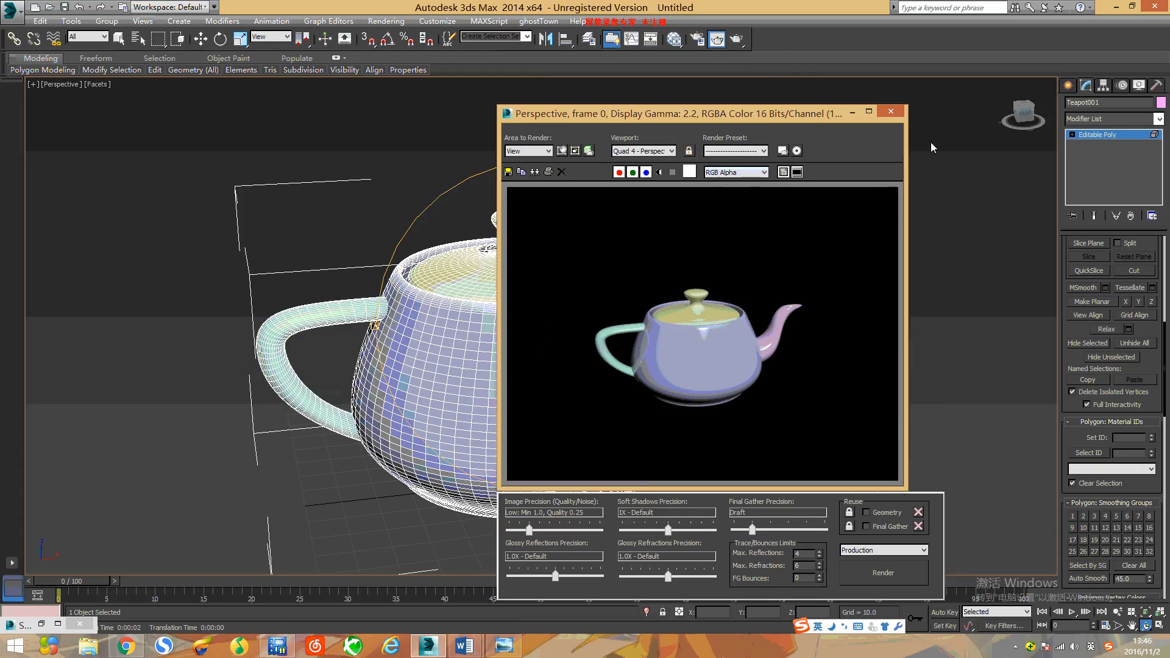
pyautogui.click(890, 112)
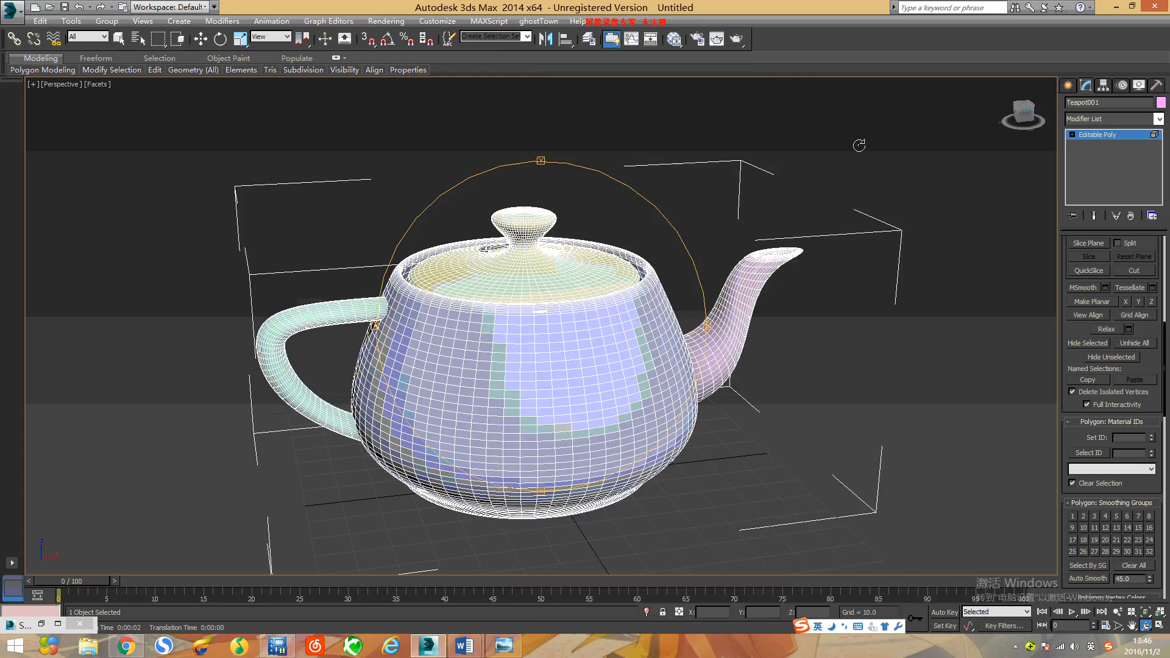
# Step: Reopen the material editor and swap the sub-materials in slots 3 and 4 of the Multi/Sub-Object material
pyautogui.press('m')
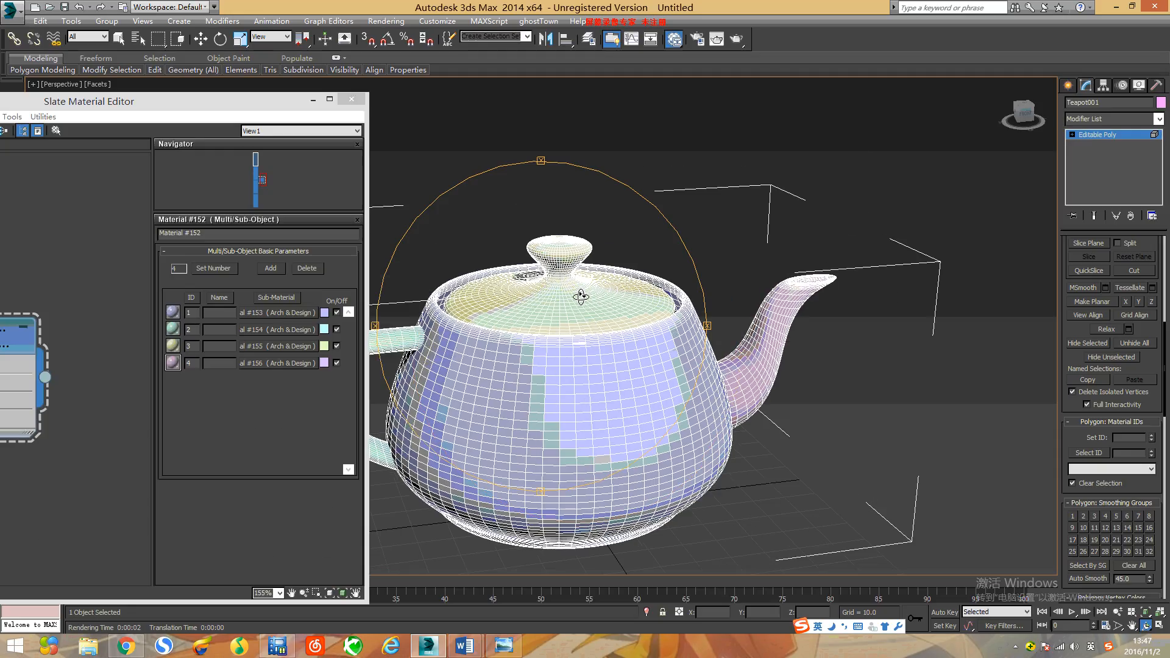
pyautogui.click(294, 345)
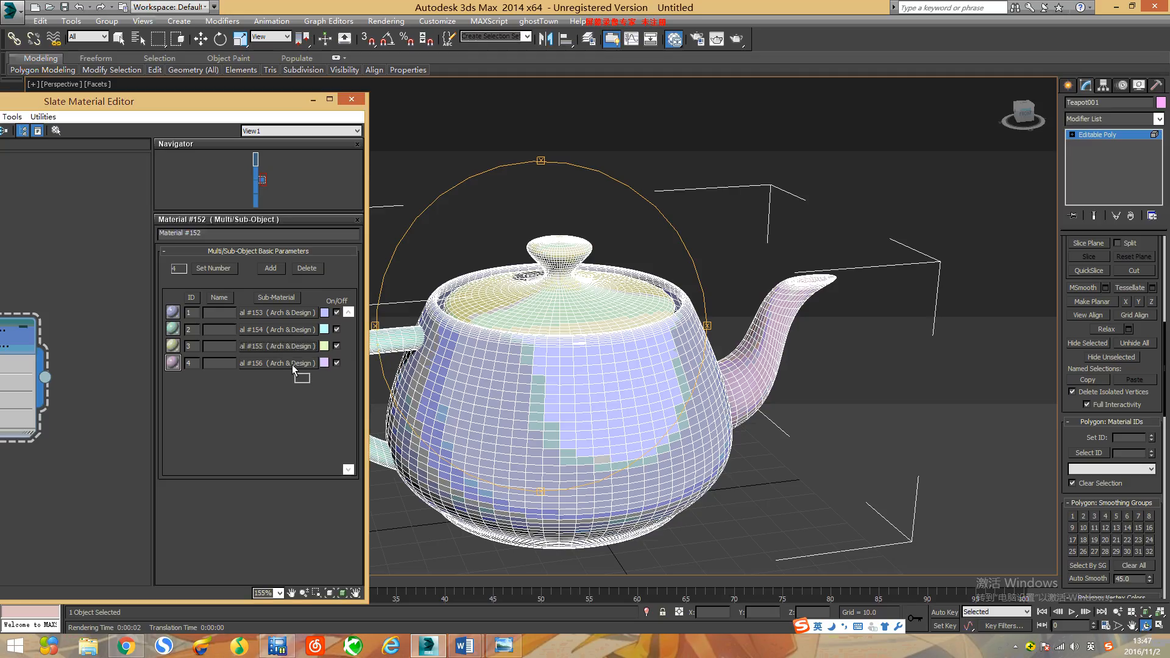
pyautogui.moveTo(291, 364); pyautogui.dragTo(290, 364)
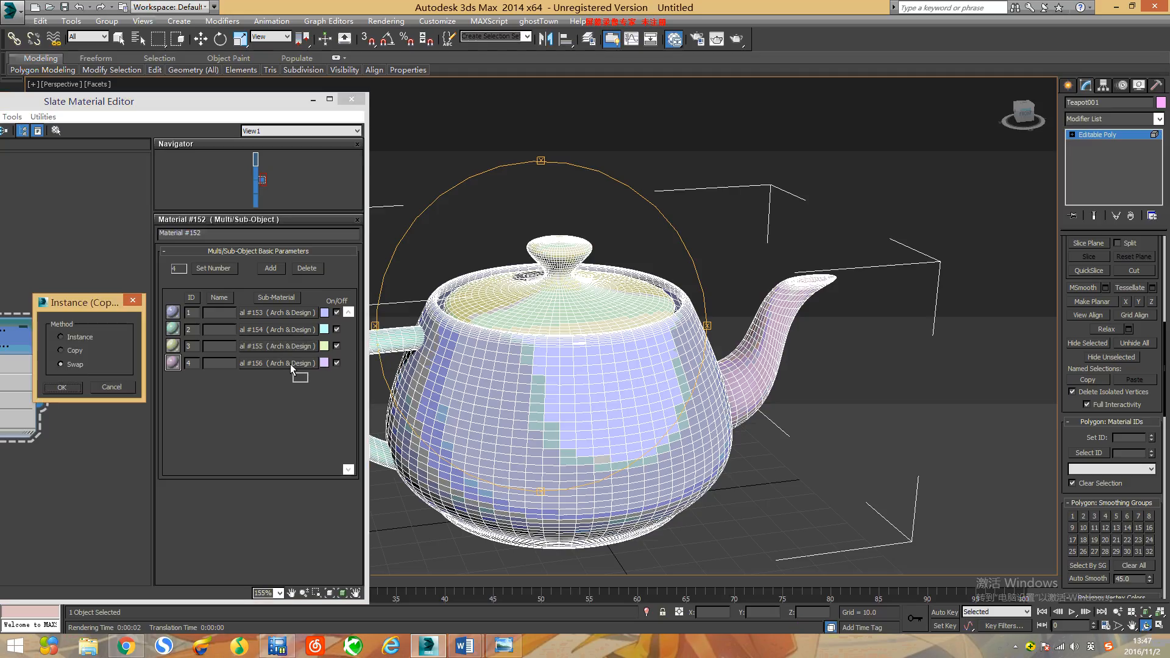
pyautogui.click(62, 387)
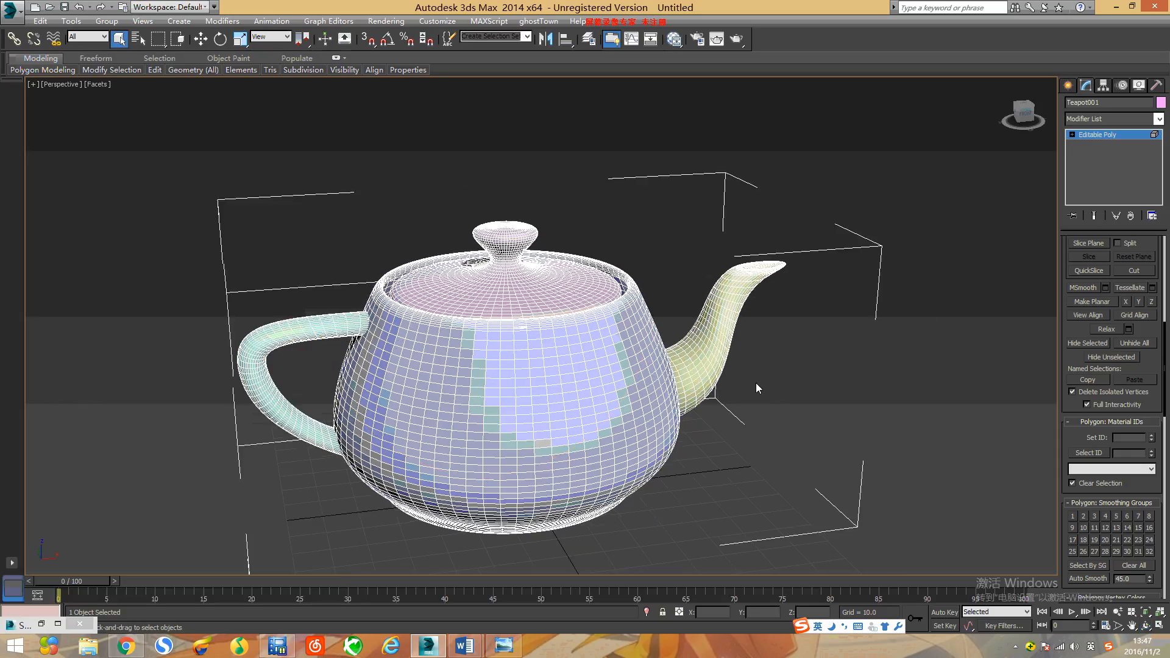
# Step: Select the full ring of polygons around the upper part of the teapot body and set its material ID to 3
pyautogui.click(1113, 137)
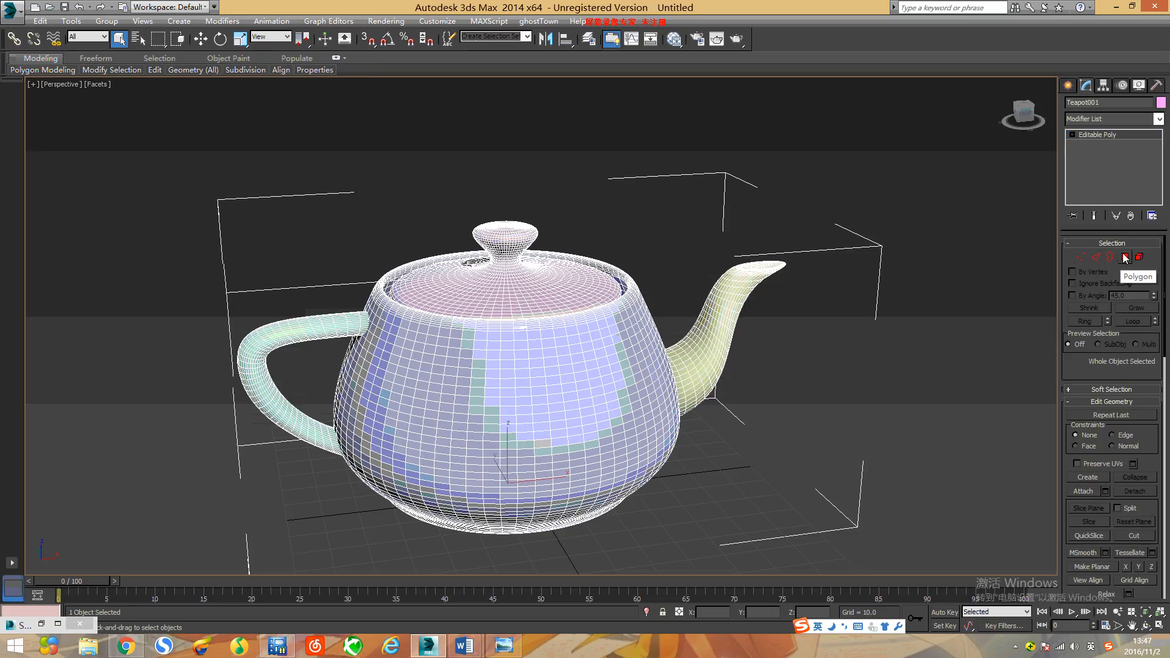
pyautogui.click(1125, 257)
pyautogui.click(485, 401)
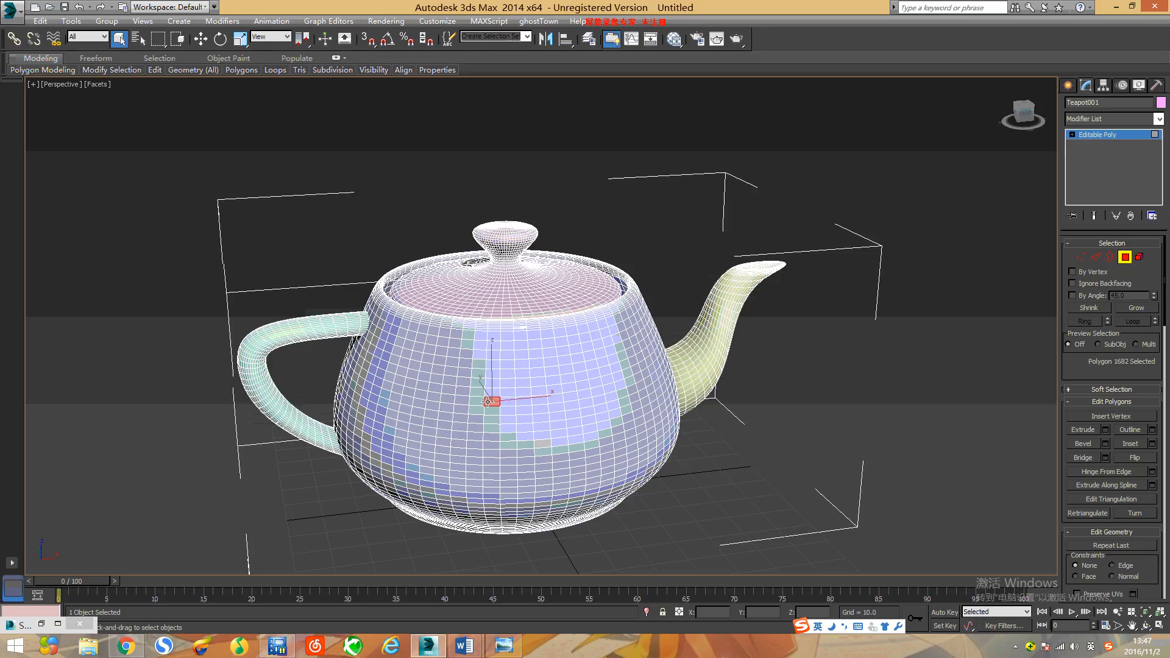
pyautogui.click(493, 363)
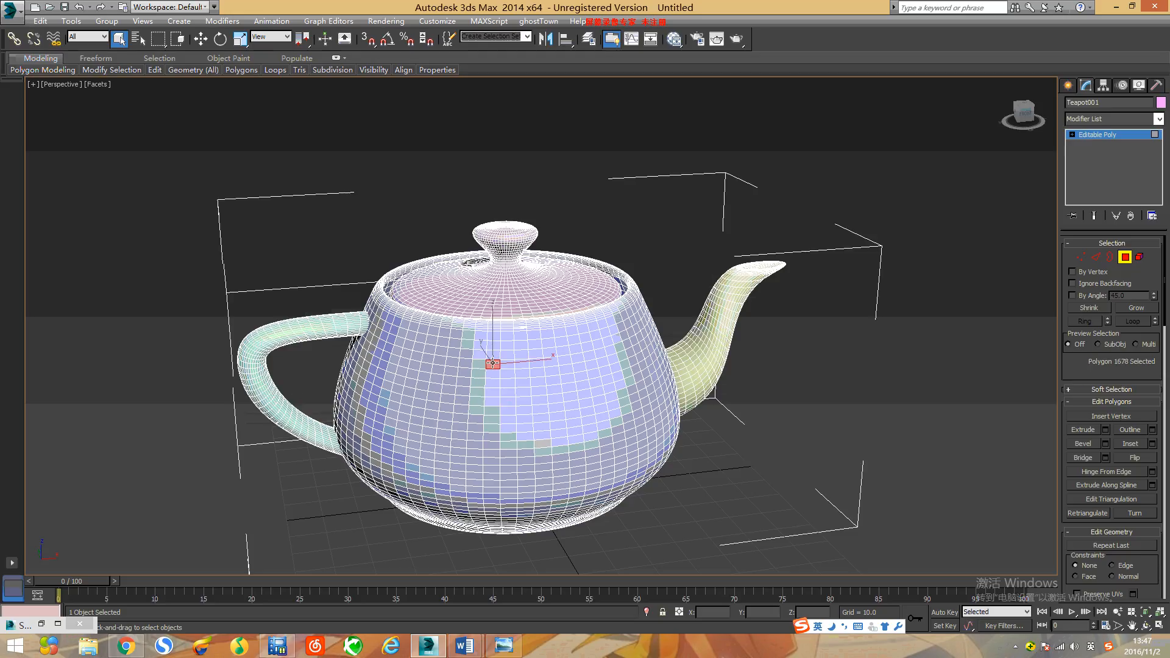
pyautogui.keyDown('shift'); pyautogui.click(511, 363); pyautogui.keyUp('shift')
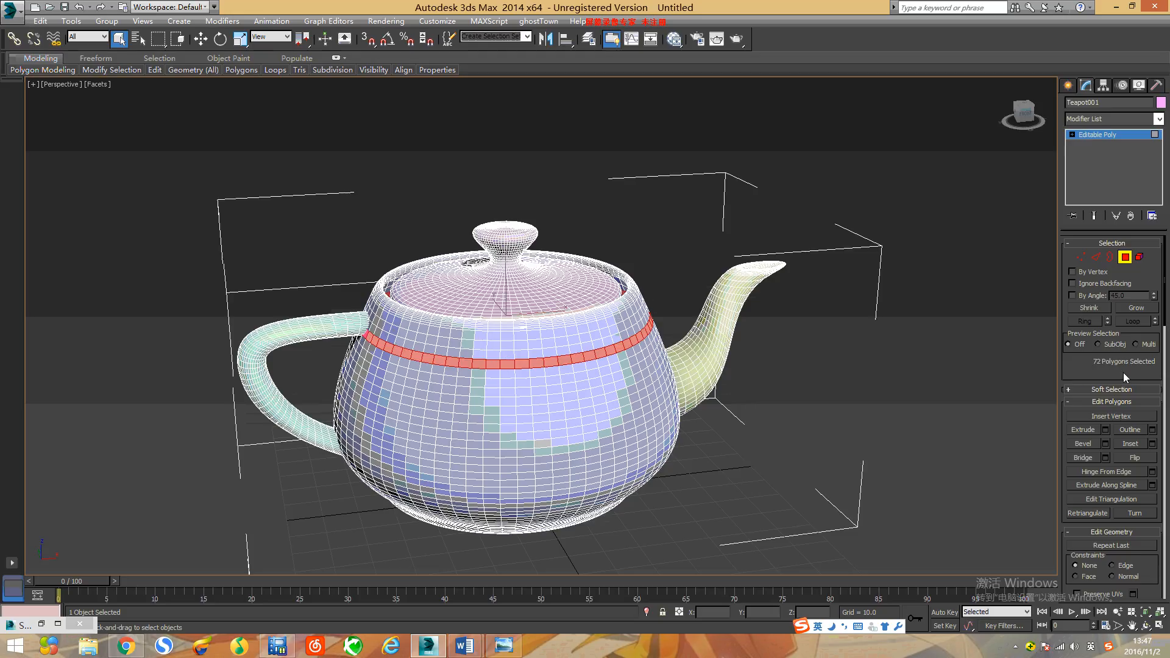
pyautogui.moveTo(1164, 312); pyautogui.dragTo(1165, 412)
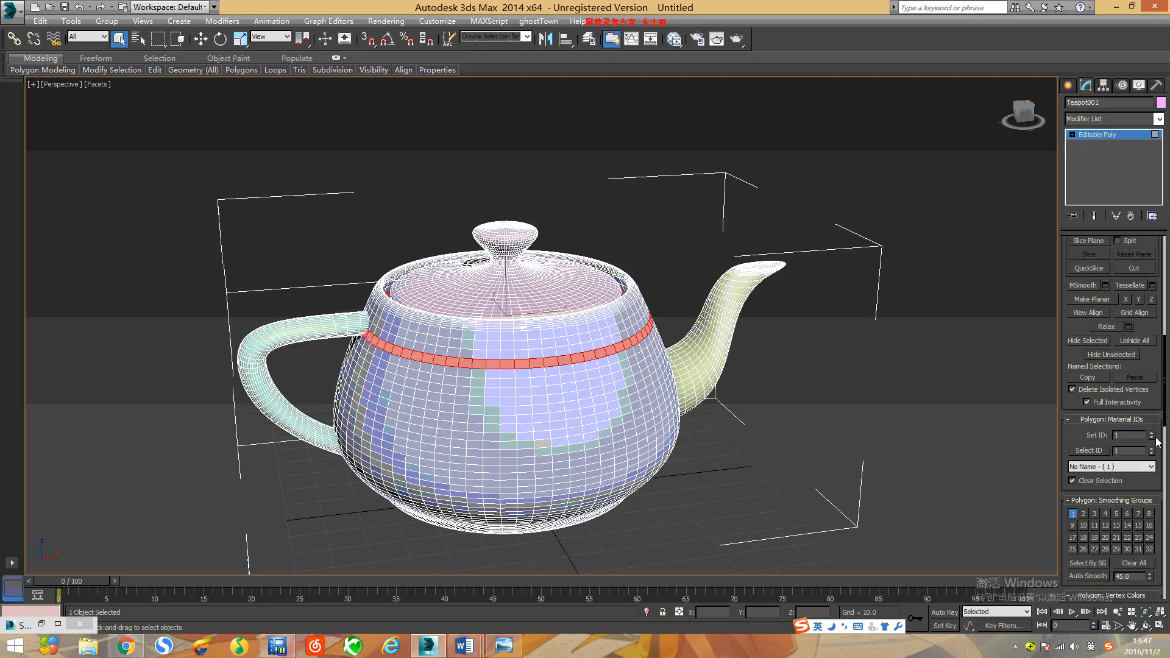
pyautogui.doubleClick(1124, 436)
pyautogui.write('3')
pyautogui.press('Return')
# Step: Select the full ring of polygons around the lower part of the body, give it the handle's material ID, and clear the selection
pyautogui.click(488, 455)
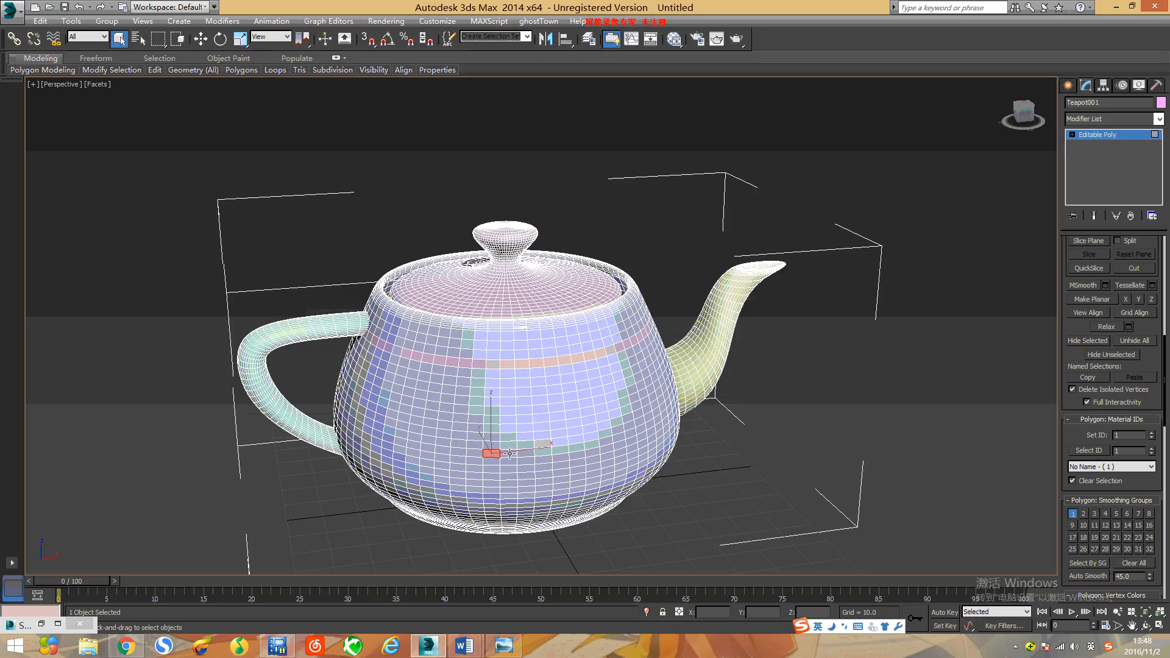
pyautogui.keyDown('shift'); pyautogui.click(509, 453); pyautogui.keyUp('shift')
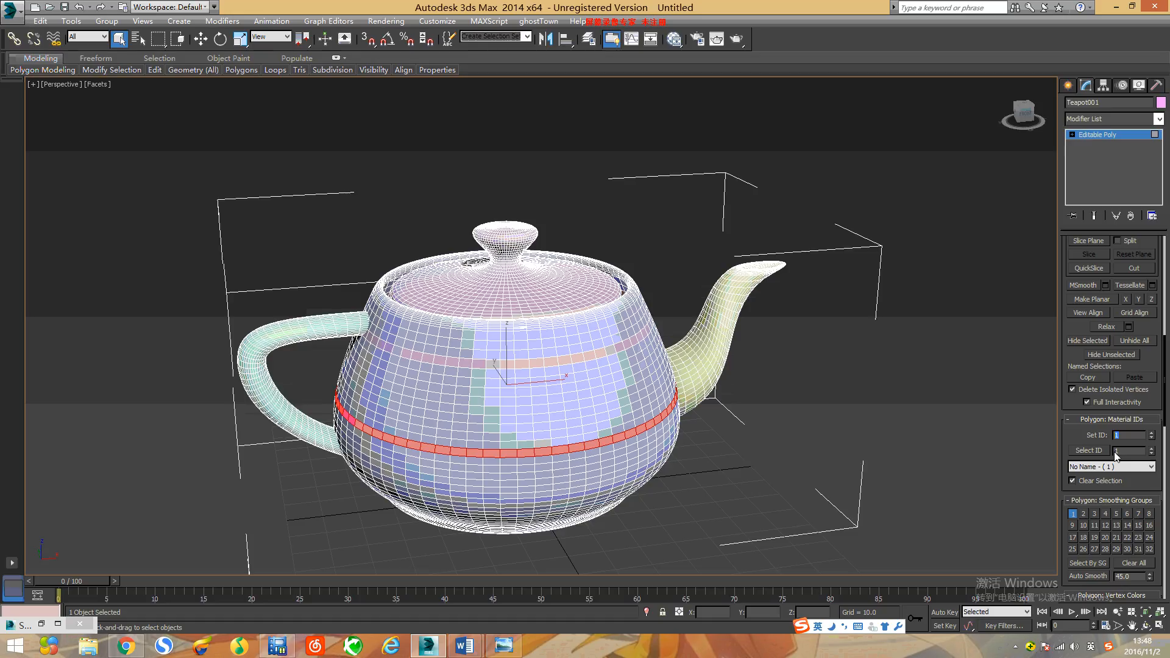
pyautogui.press('Return')
pyautogui.click(810, 380)
# Step: Select the centre vertex on top of the lid knob and convert it to a selection of its surrounding polygons
pyautogui.moveTo(774, 476); pyautogui.dragTo(741, 422, button='middle')
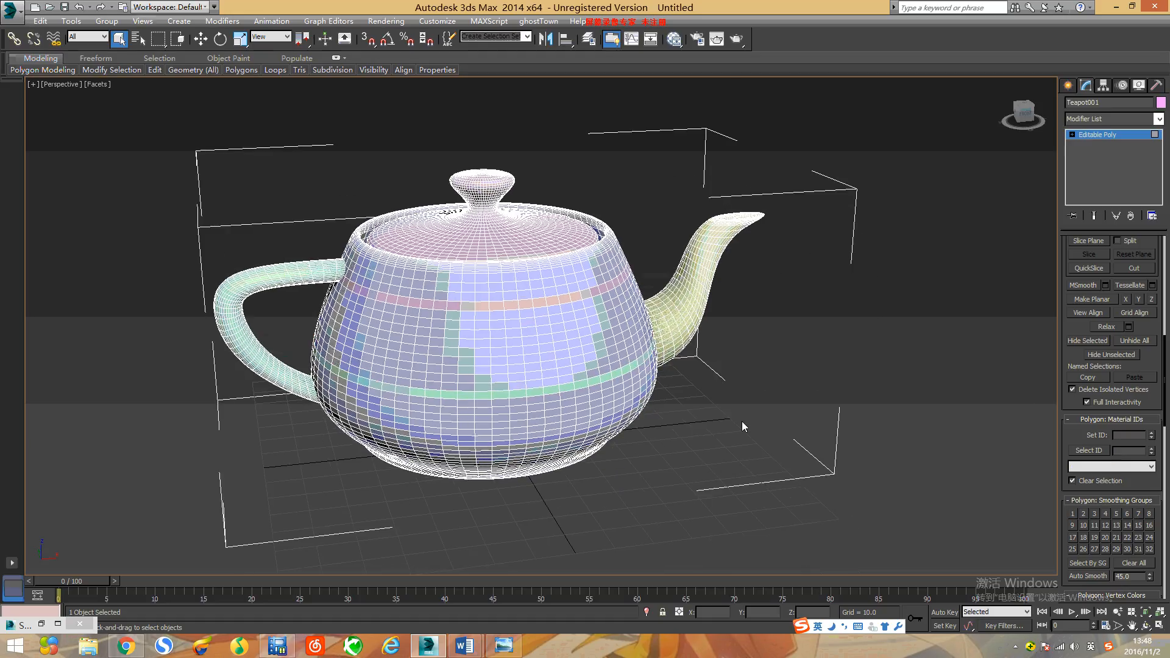
pyautogui.click(1144, 628)
pyautogui.moveTo(585, 381); pyautogui.dragTo(608, 452)
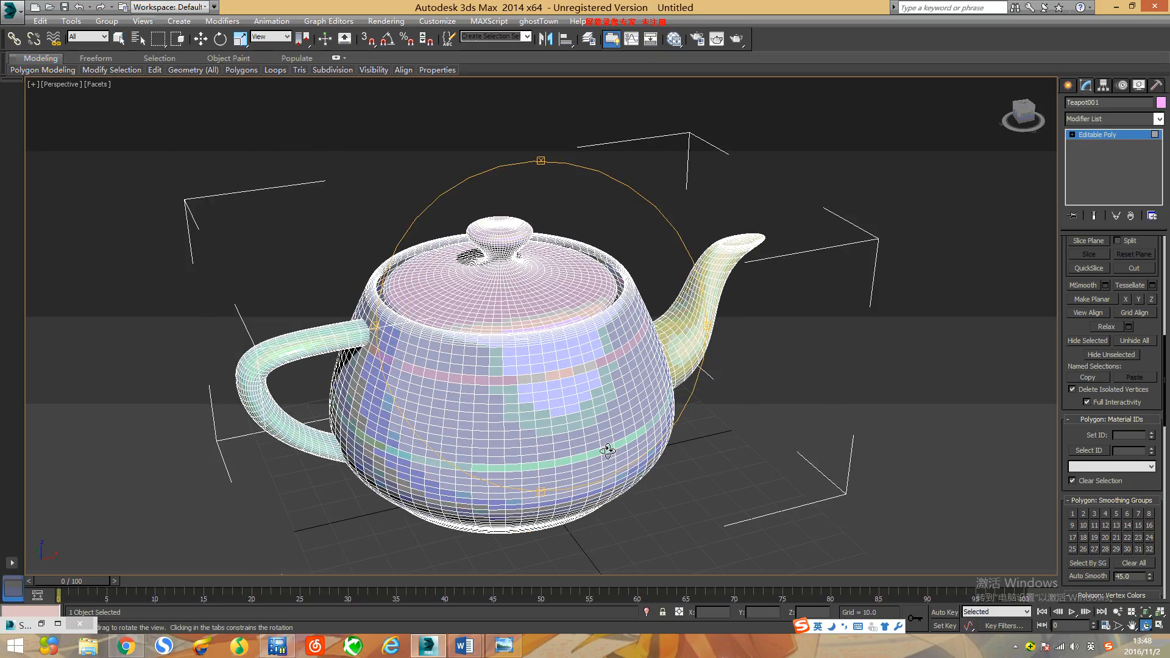
pyautogui.moveTo(561, 334); pyautogui.dragTo(529, 333)
pyautogui.scroll(5, 501, 228)
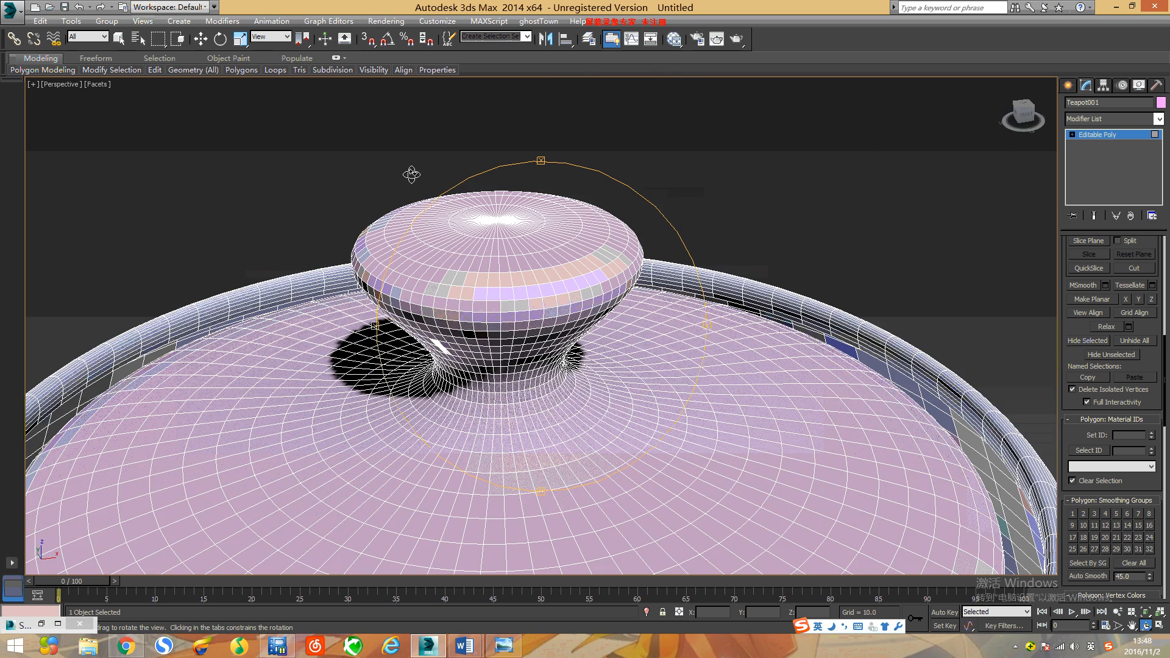
pyautogui.moveTo(519, 271); pyautogui.dragTo(540, 289)
pyautogui.scroll(10, 1167, 379)
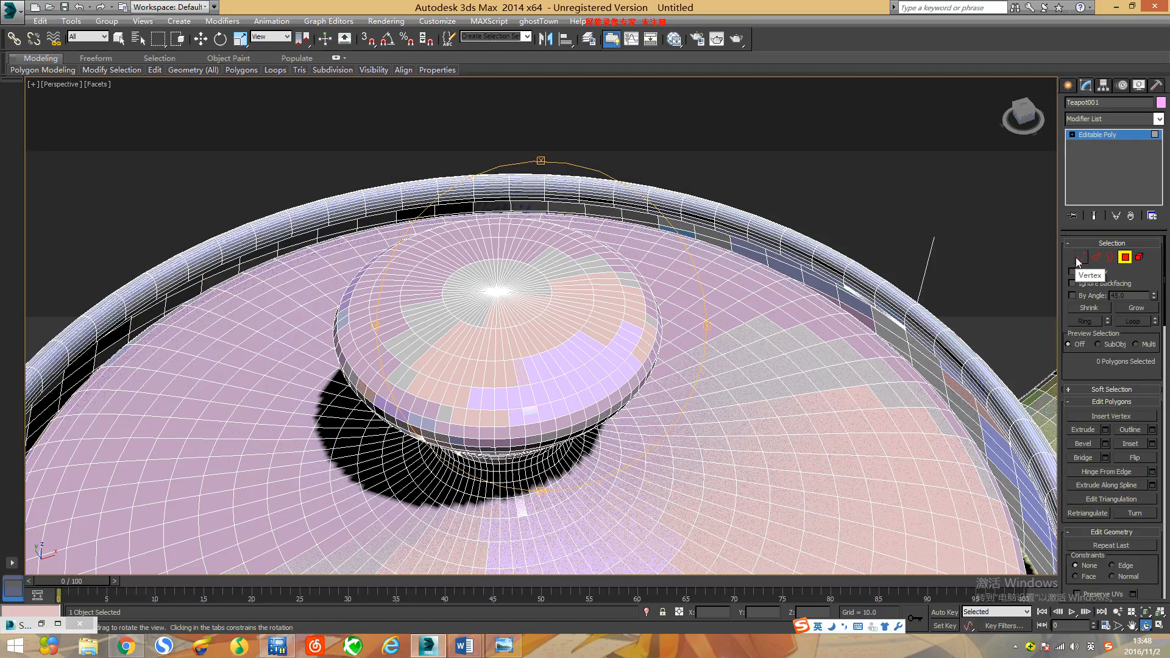
pyautogui.click(1080, 257)
pyautogui.click(496, 290)
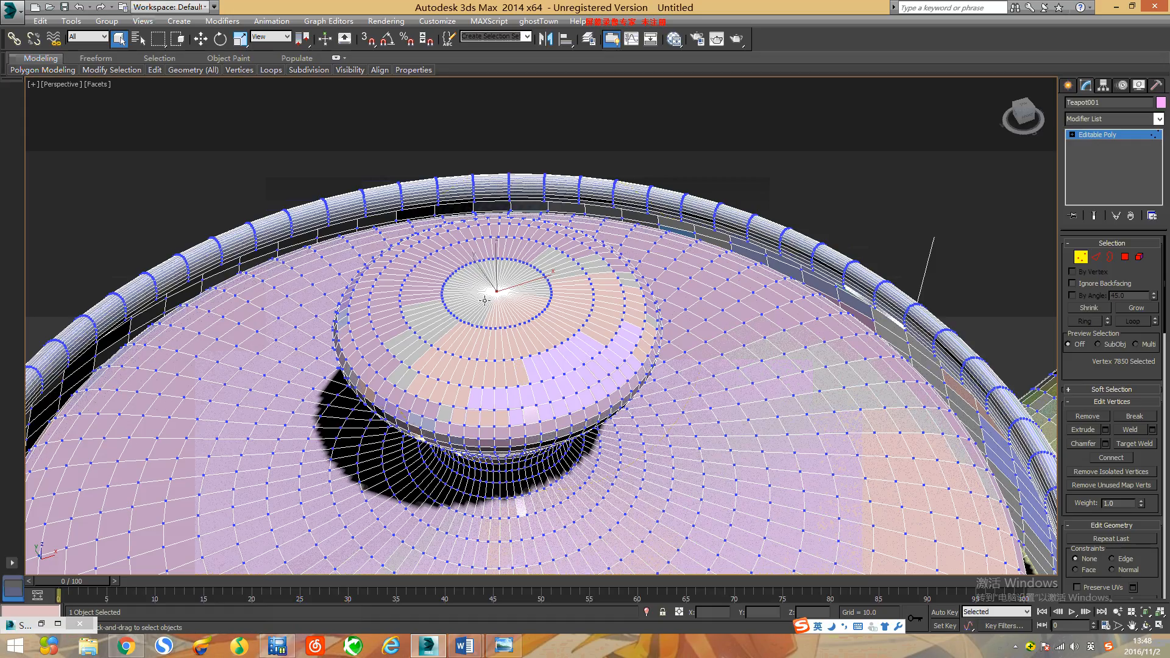
pyautogui.keyDown('ctrl'); pyautogui.click(1125, 258); pyautogui.keyUp('ctrl')
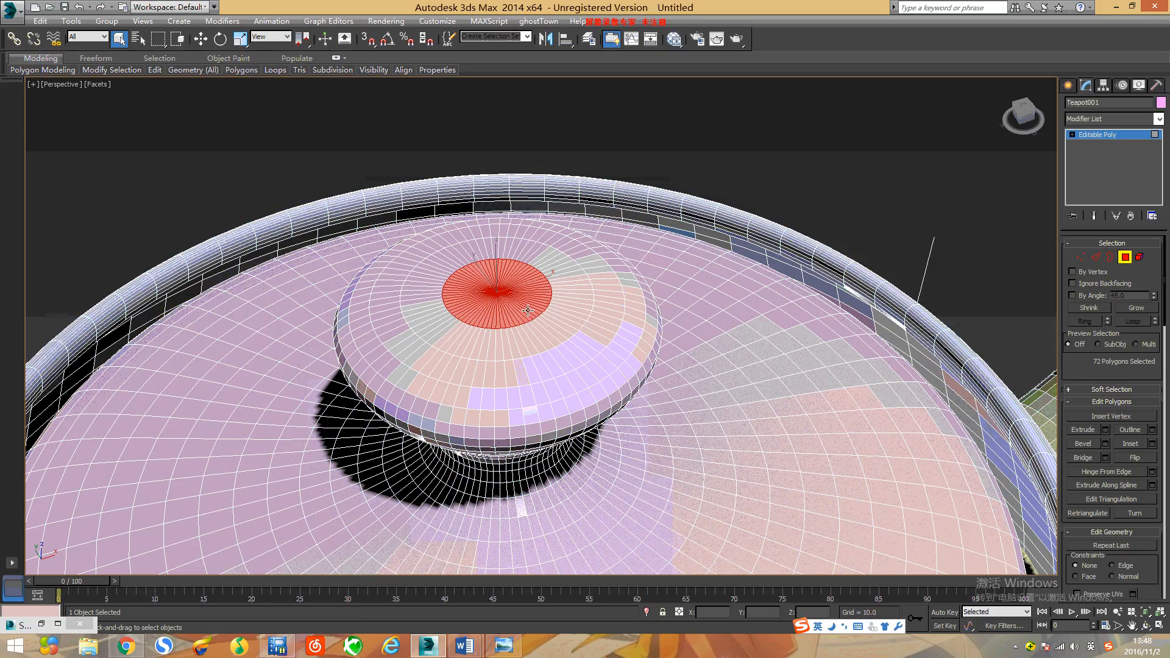
# Step: Grow the polygon selection from the top of the lid knob until it covers the knob down to its narrow neck
pyautogui.moveTo(670, 382); pyautogui.dragTo(651, 331, button='middle')
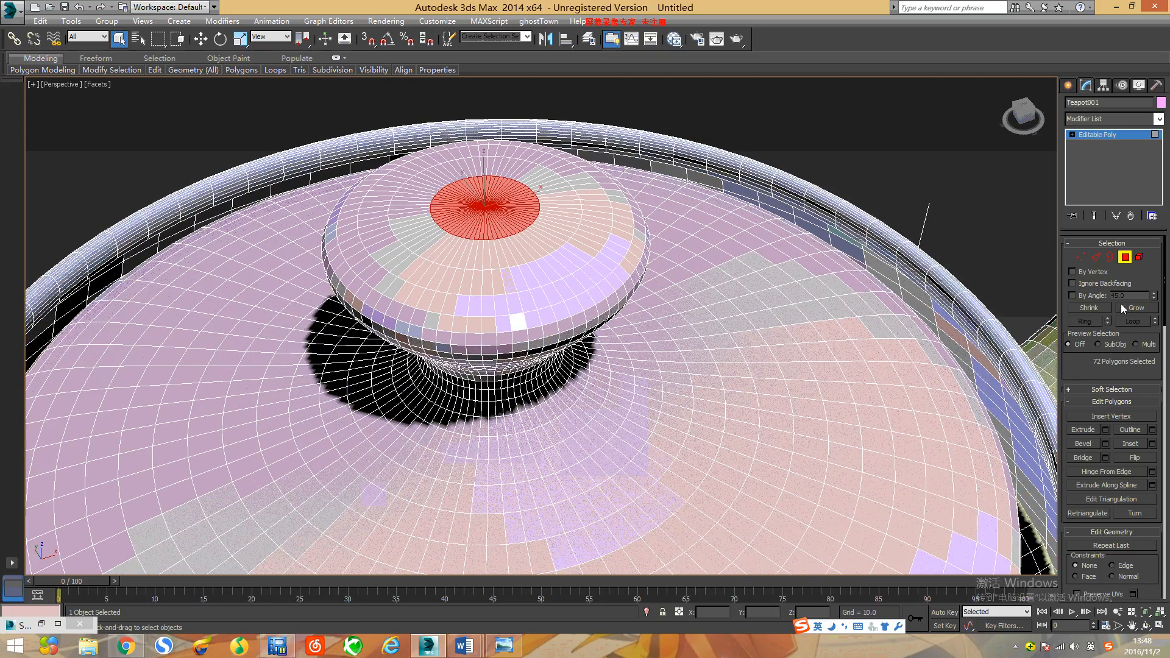
pyautogui.click(1142, 312)
pyautogui.click(1142, 312)
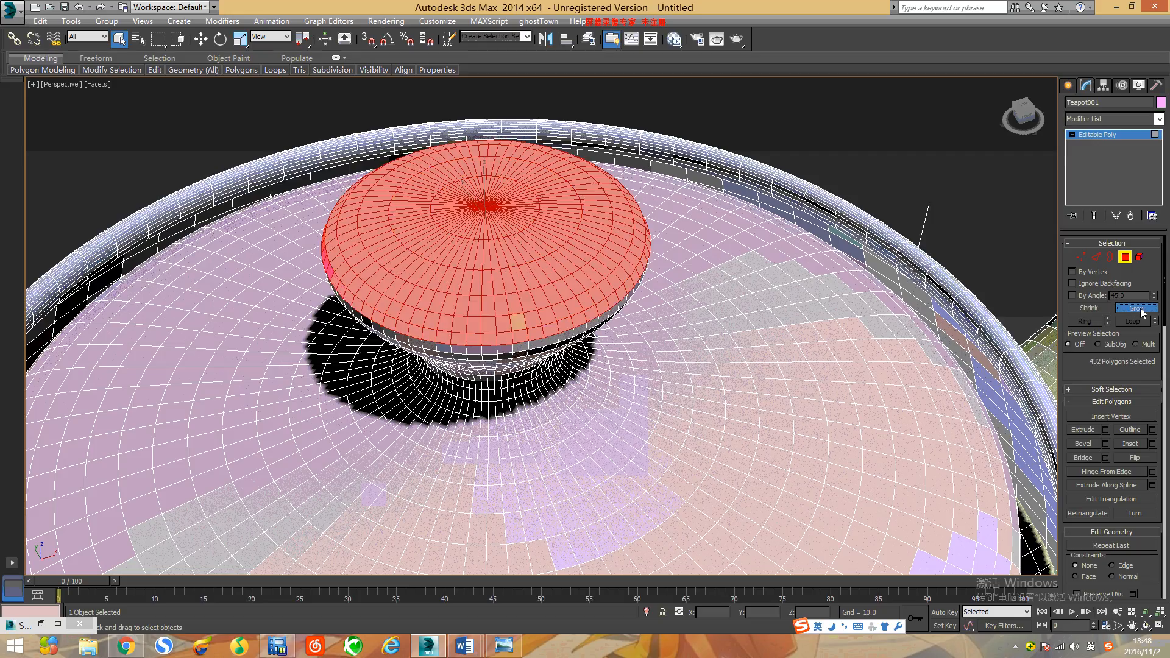
pyautogui.click(1142, 312)
pyautogui.click(1141, 312)
pyautogui.click(1142, 313)
pyautogui.click(1142, 312)
pyautogui.click(1142, 313)
pyautogui.click(1141, 313)
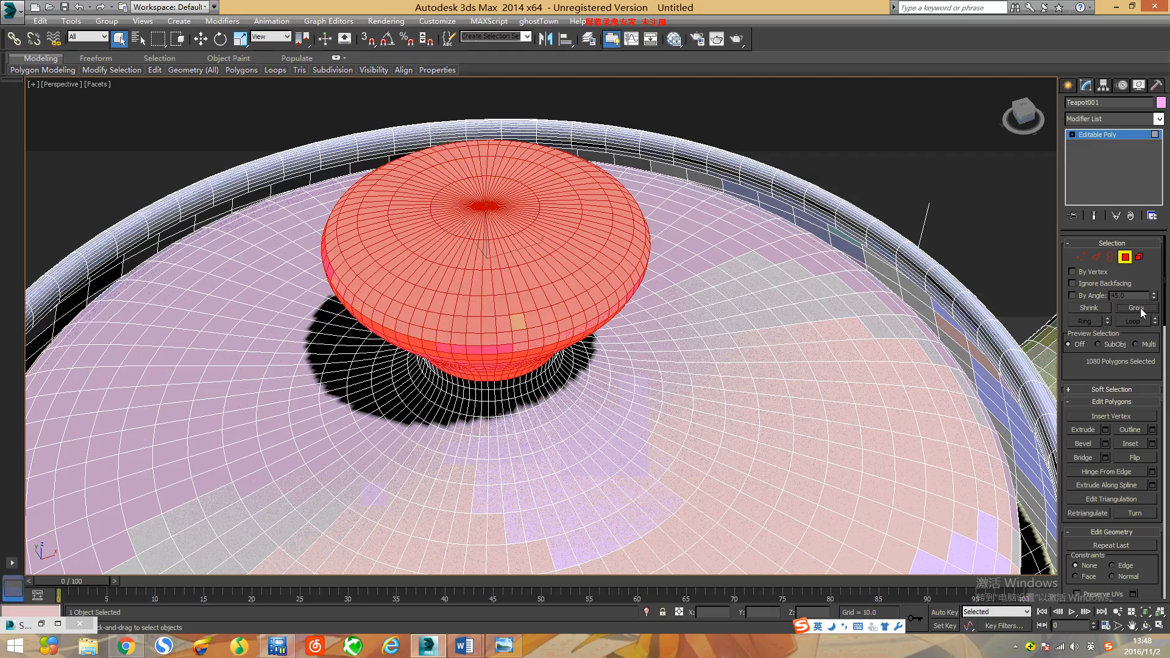
# Step: Set the material ID of the selected lid knob polygons to 1
pyautogui.click(1145, 626)
pyautogui.moveTo(506, 274); pyautogui.dragTo(499, 325)
pyautogui.scroll(-10, 499, 325)
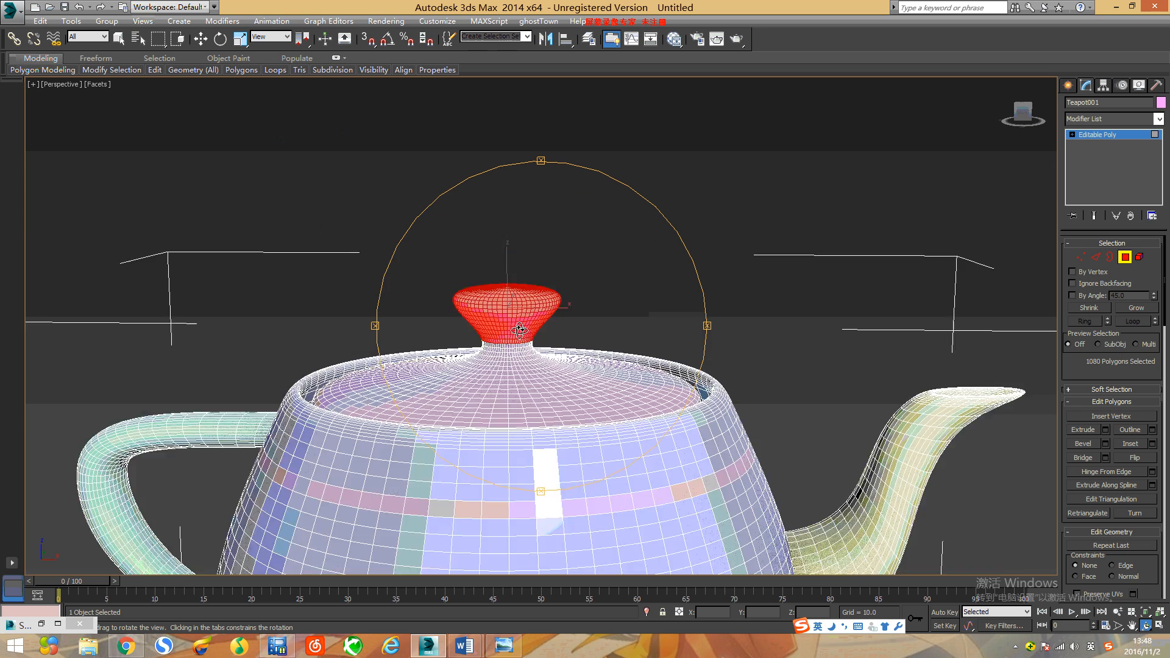
pyautogui.scroll(4, 528, 332)
pyautogui.scroll(5, 528, 332)
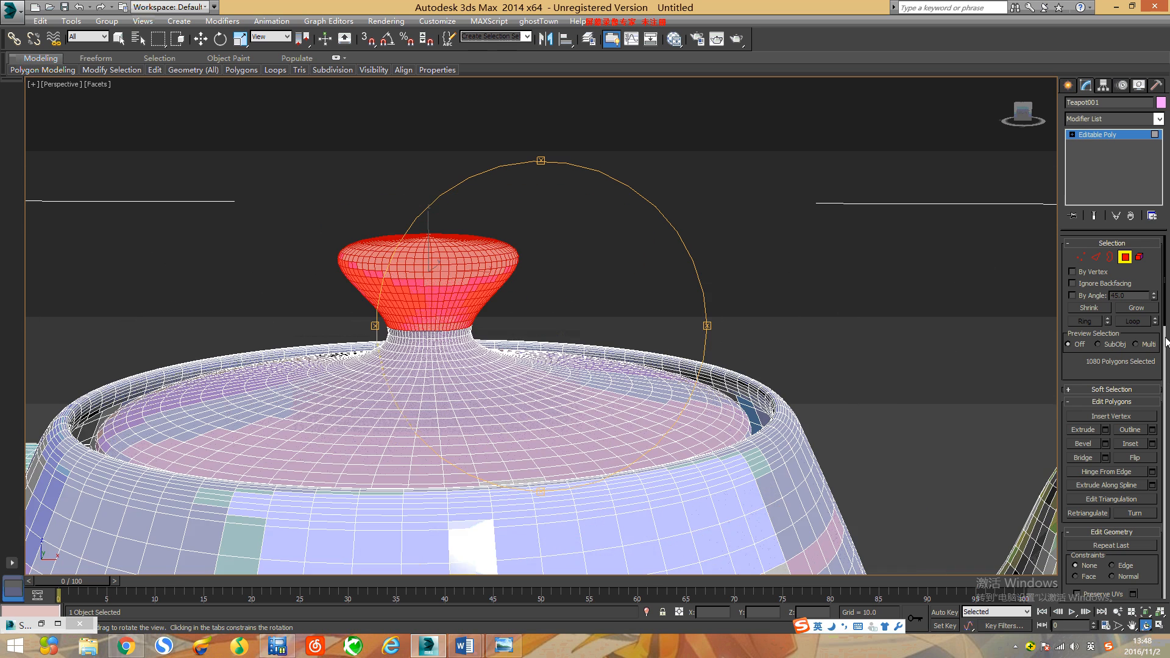
pyautogui.moveTo(1164, 324); pyautogui.dragTo(1108, 411)
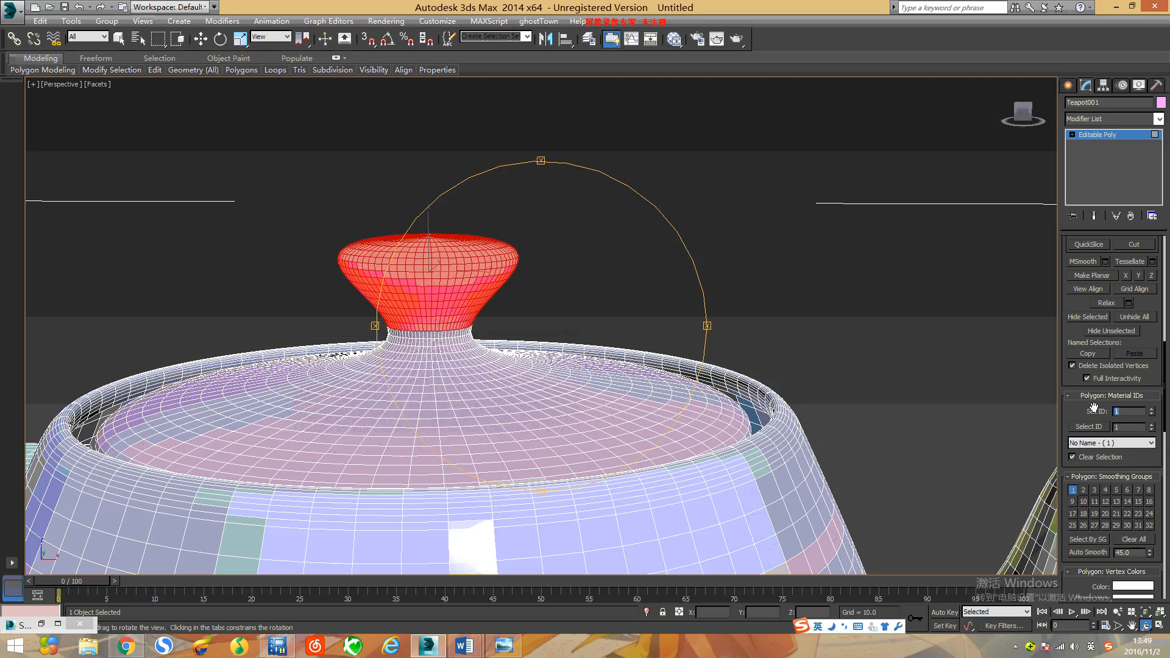
# Step: Render a close perspective view of the lid and knob to check the knob's material, and close the render
pyautogui.moveTo(559, 379); pyautogui.dragTo(633, 357)
pyautogui.rightClick(796, 298)
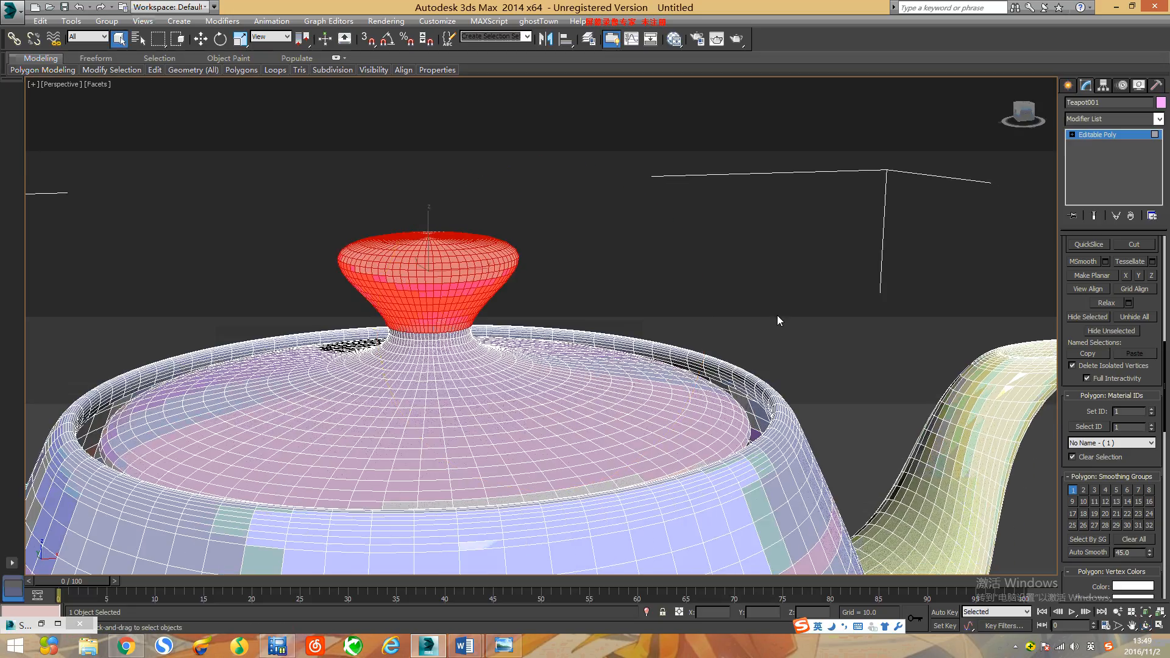
pyautogui.click(737, 40)
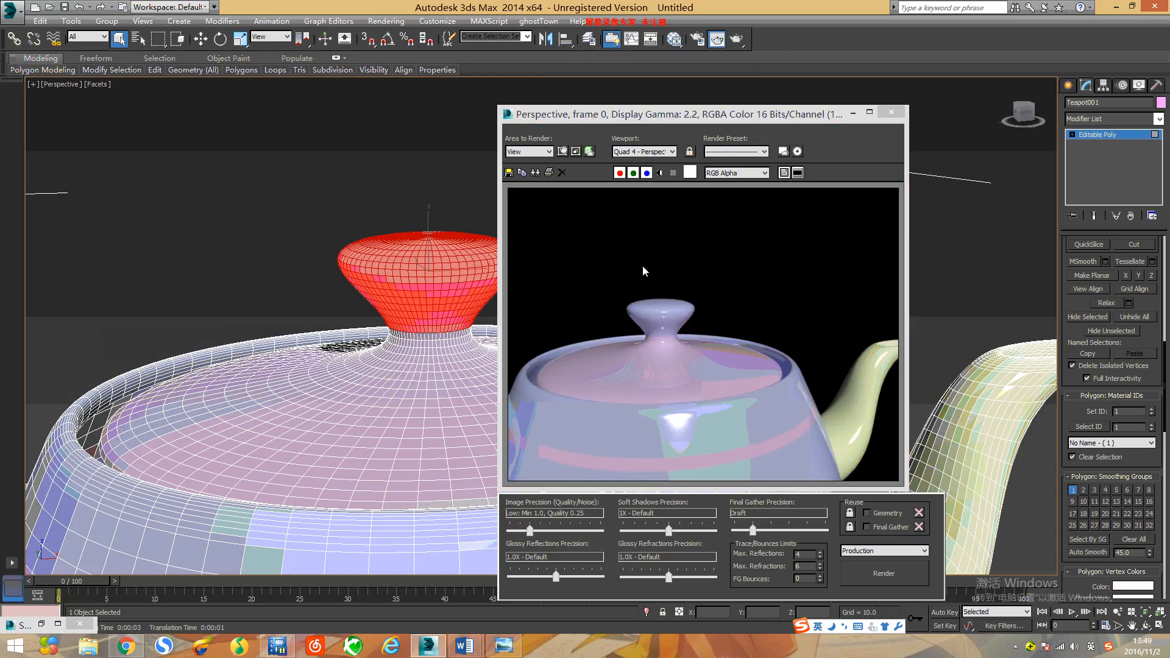
pyautogui.click(892, 112)
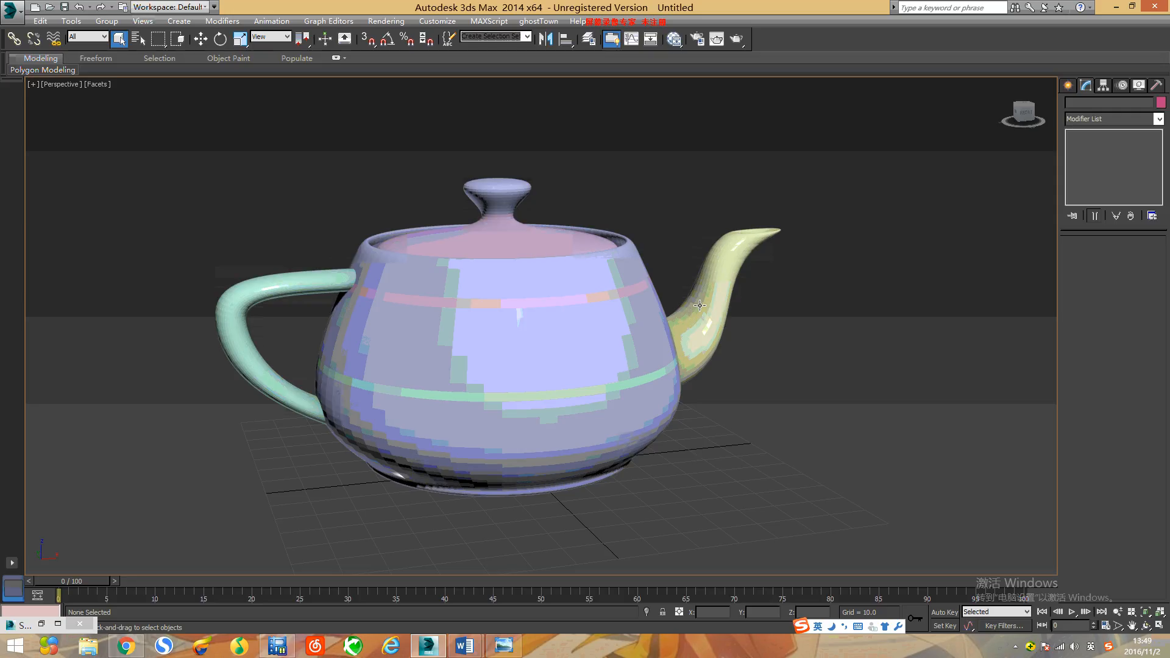
# Step: Assign the Default Scanline Renderer as the production renderer, test-render the whole teapot in perspective, and close the render
pyautogui.moveTo(635, 274); pyautogui.dragTo(655, 299, button='middle')
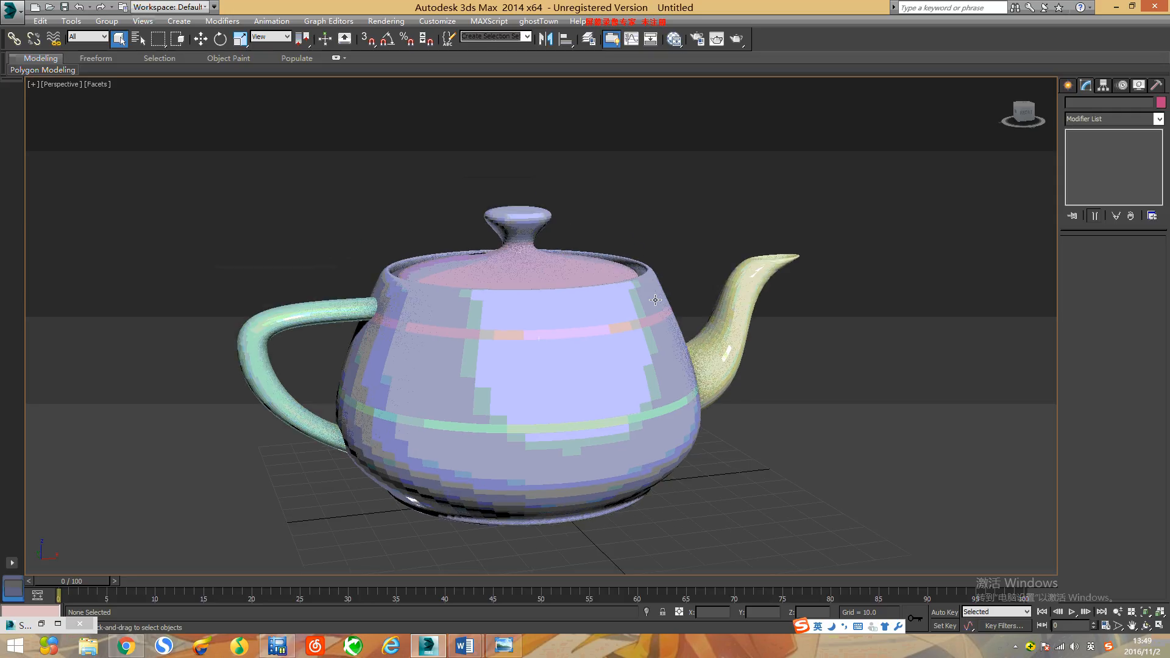
pyautogui.click(386, 21)
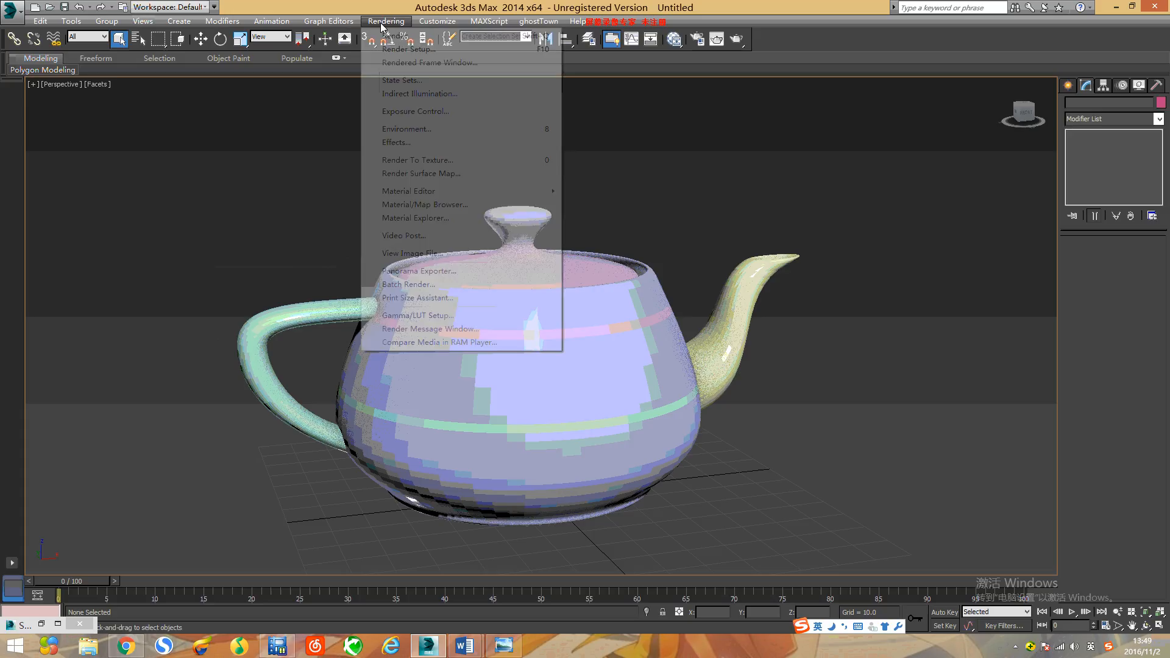
pyautogui.click(425, 50)
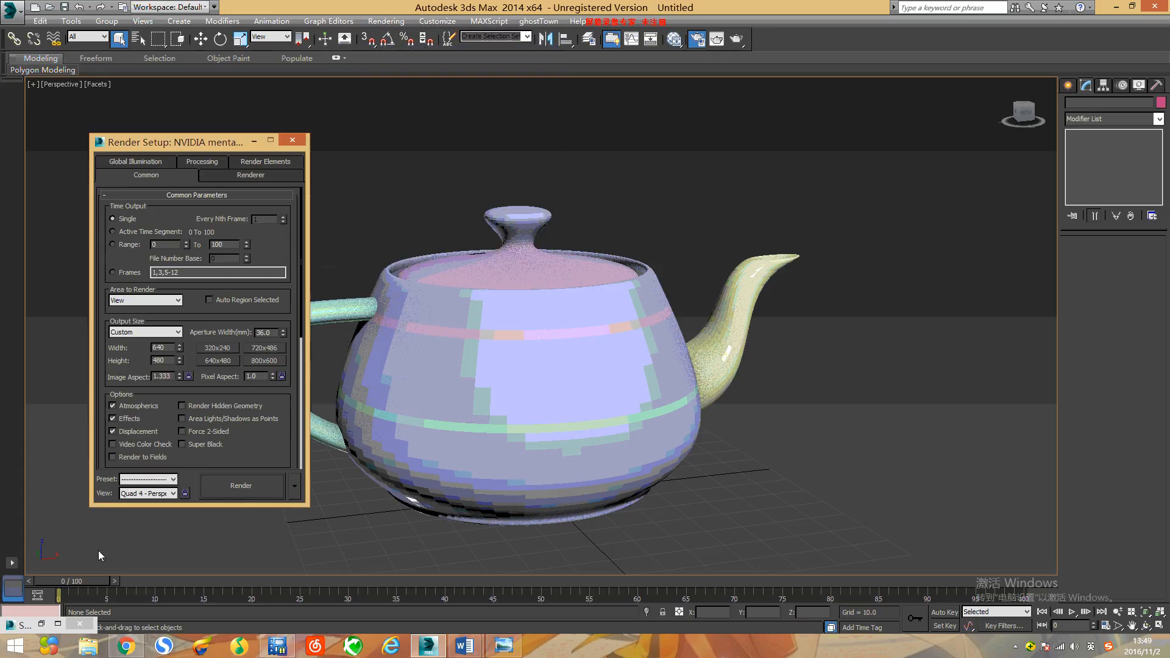
pyautogui.scroll(-5, 298, 376)
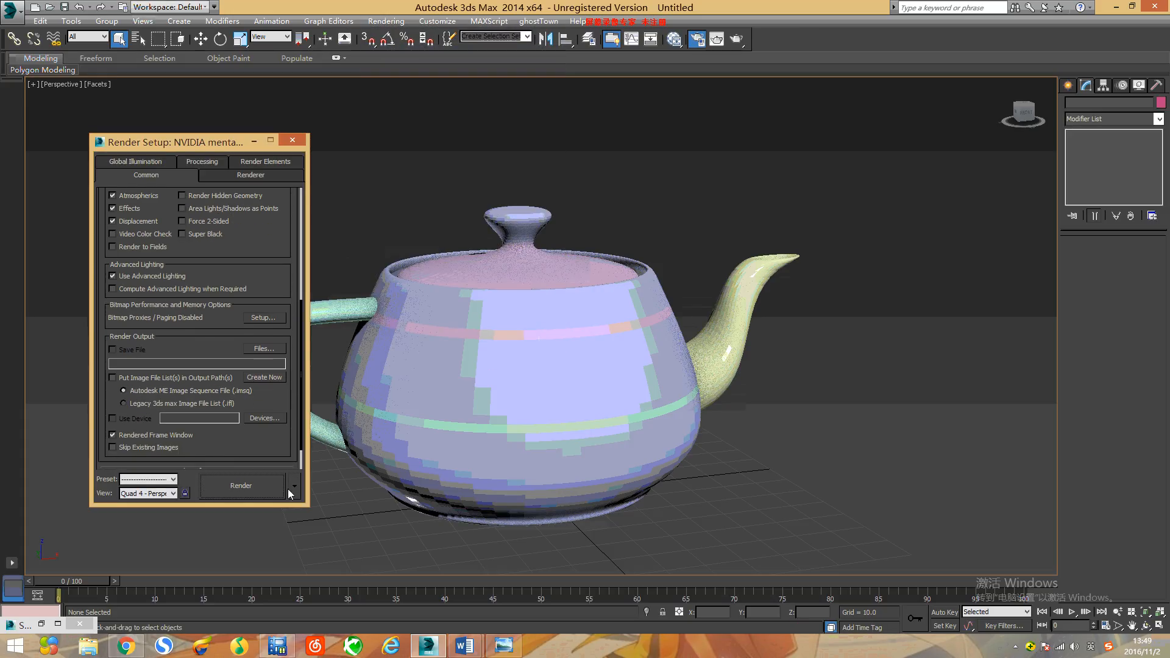
pyautogui.scroll(-3, 291, 411)
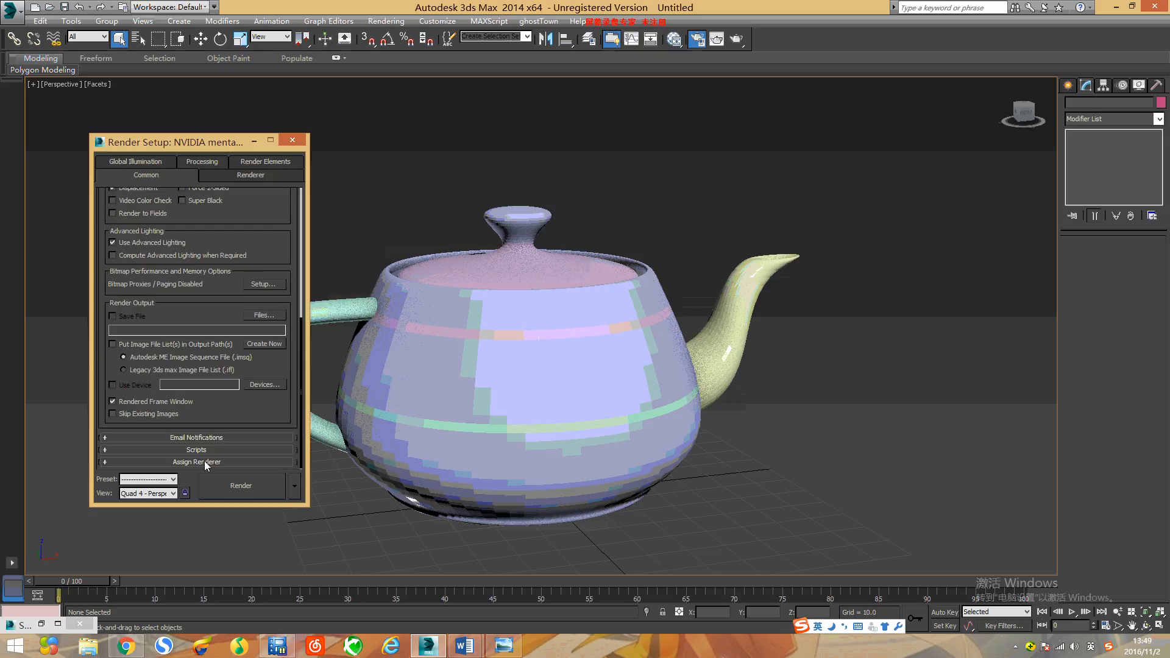
pyautogui.click(266, 409)
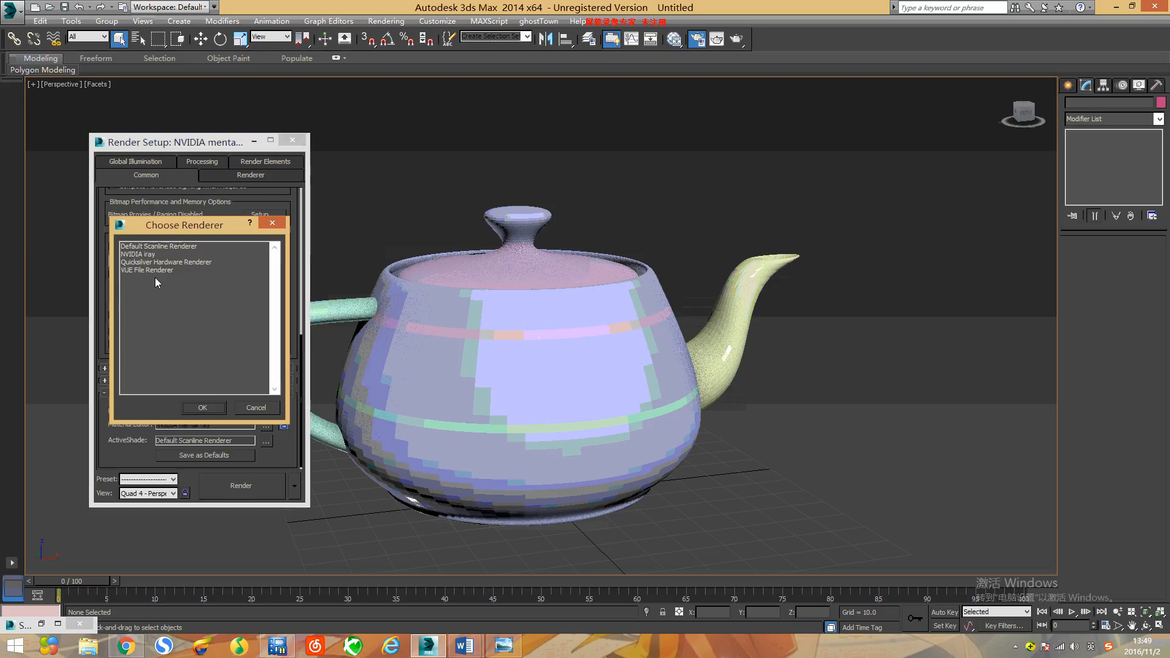
pyautogui.click(163, 247)
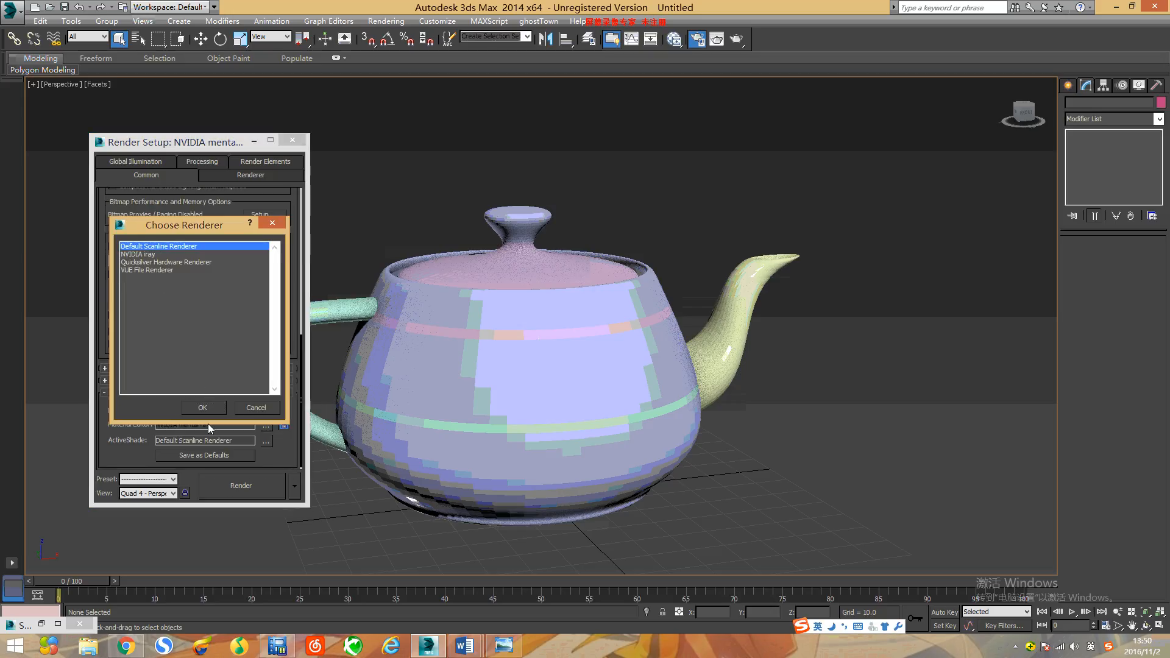
pyautogui.click(203, 407)
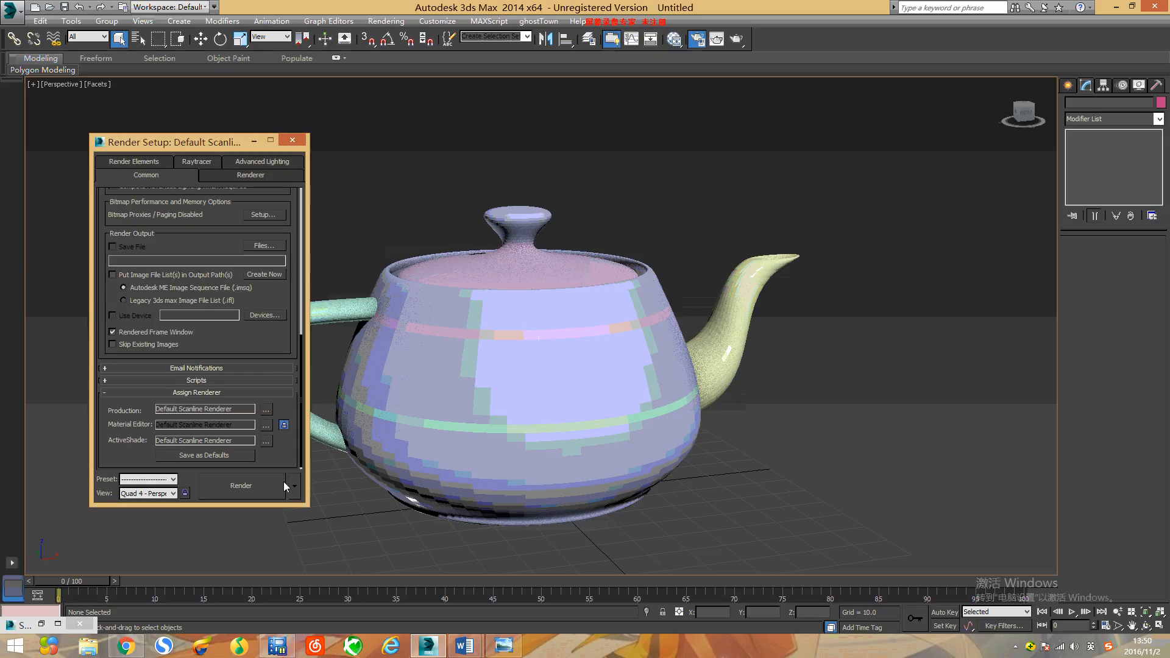
pyautogui.click(292, 139)
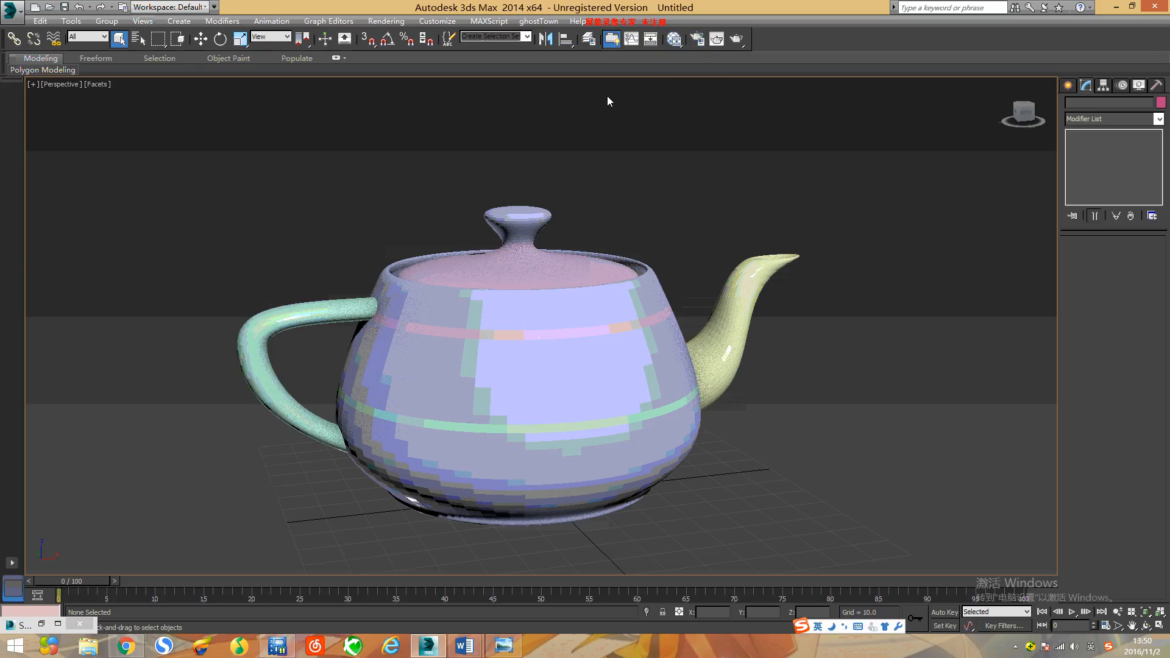
pyautogui.click(736, 41)
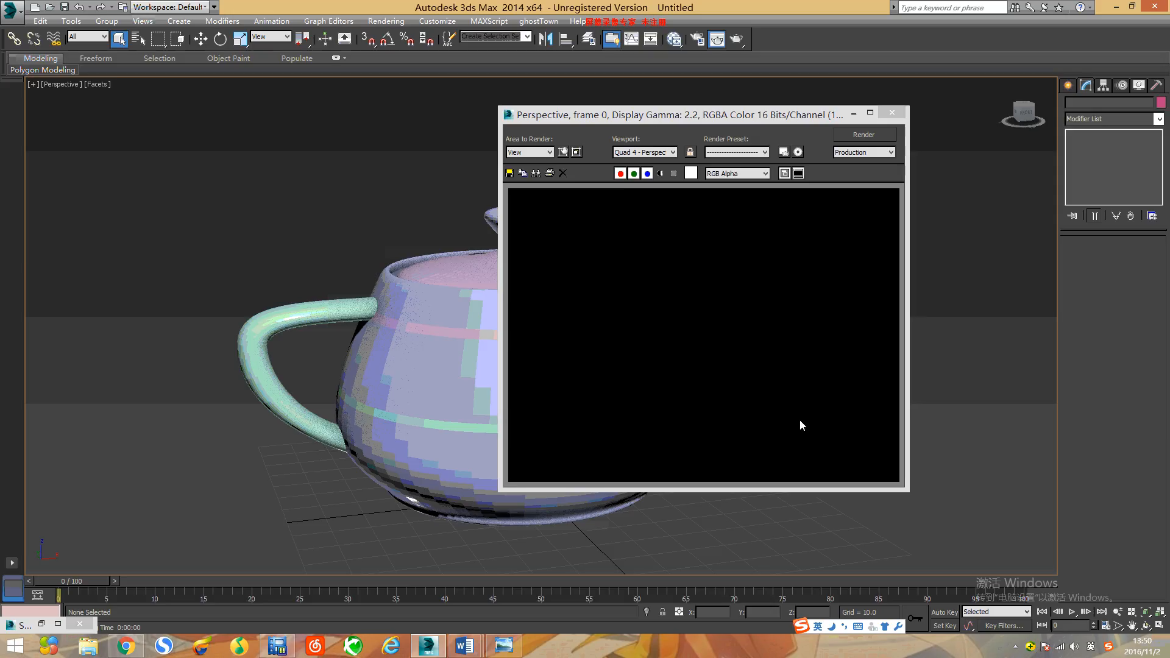
pyautogui.click(891, 113)
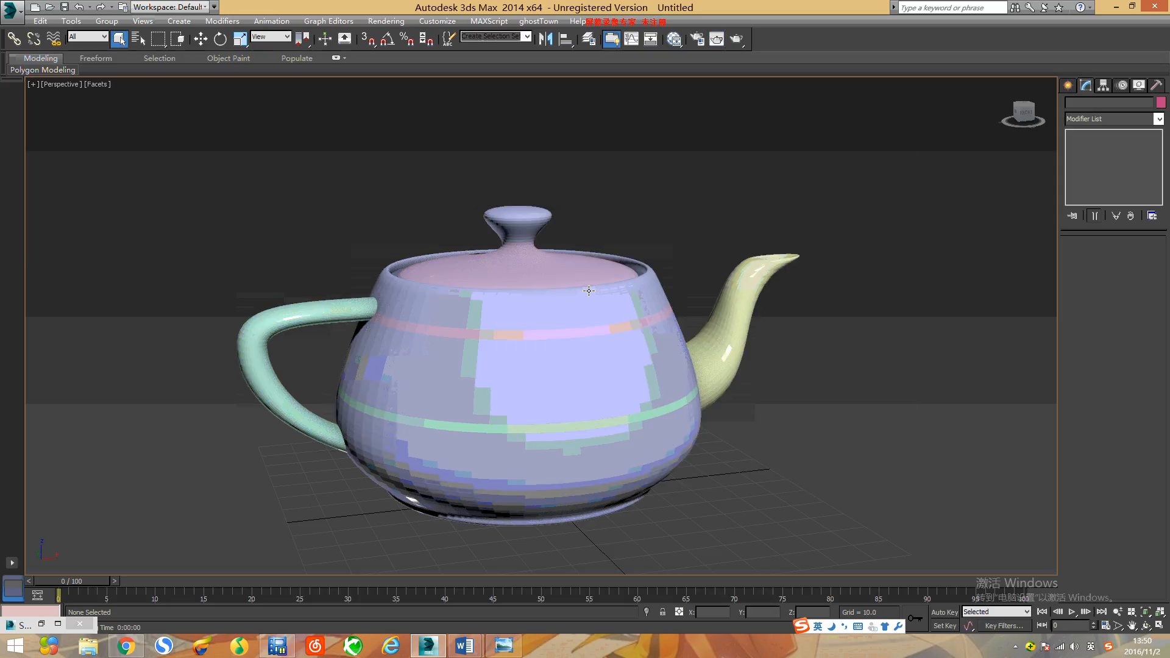
# Step: Delete the Multi/Sub-Object material and its four Arch & Design nodes from the Slate Material Editor view
pyautogui.press('m')
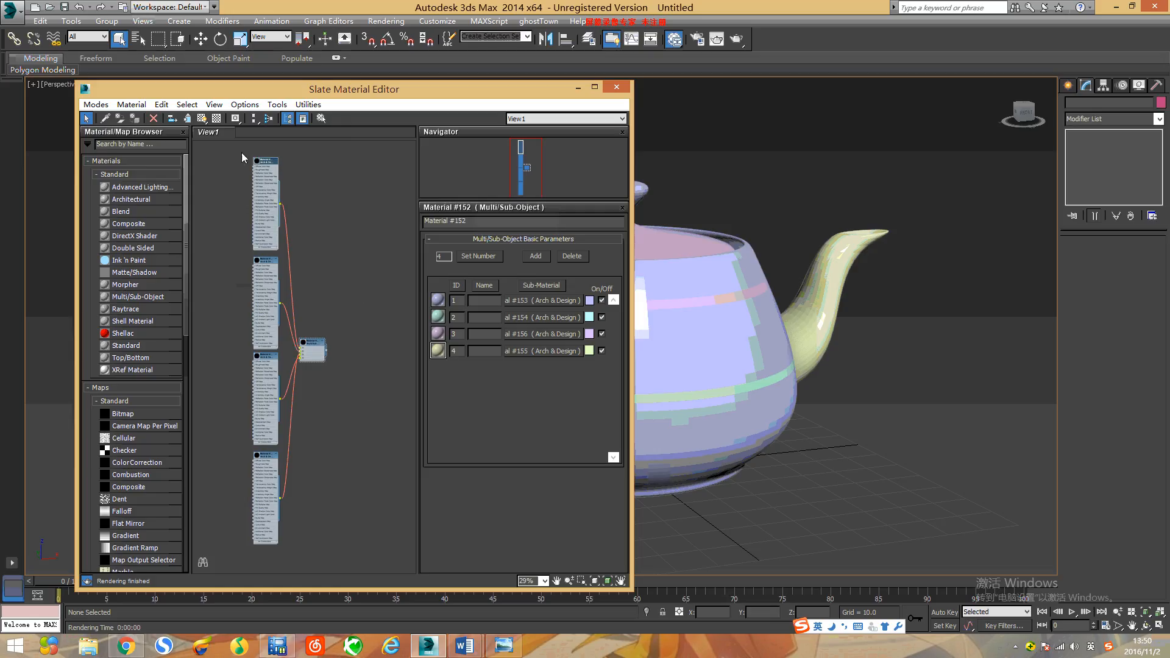
pyautogui.moveTo(232, 151); pyautogui.dragTo(373, 556)
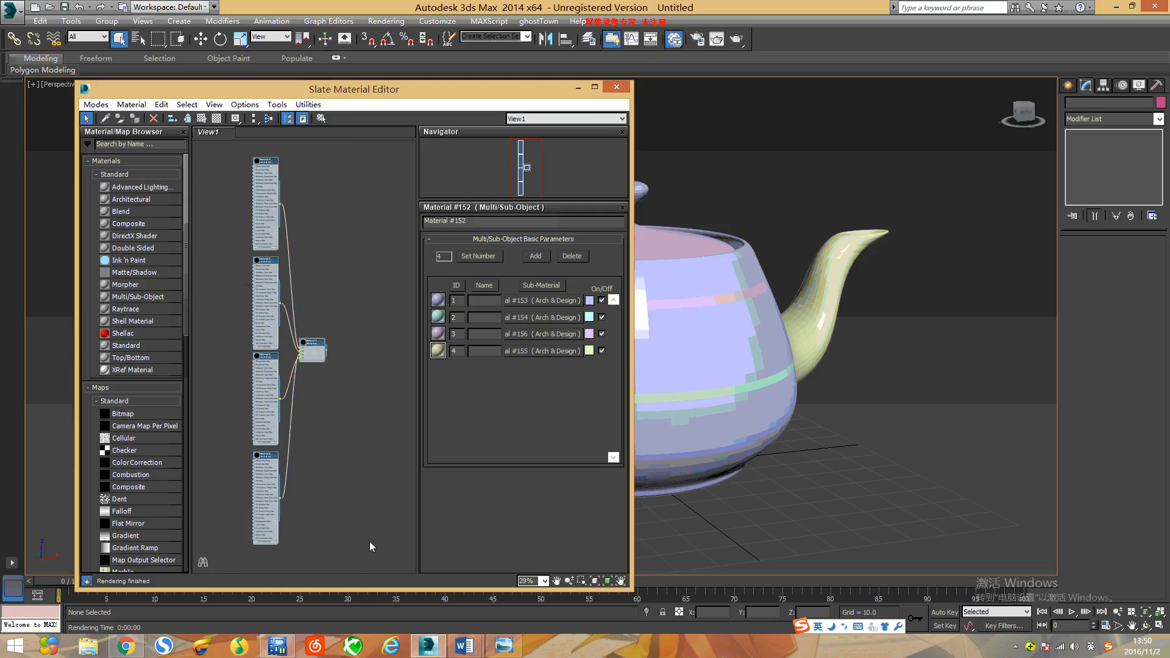
pyautogui.press('Delete')
pyautogui.scroll(3, 870, 331)
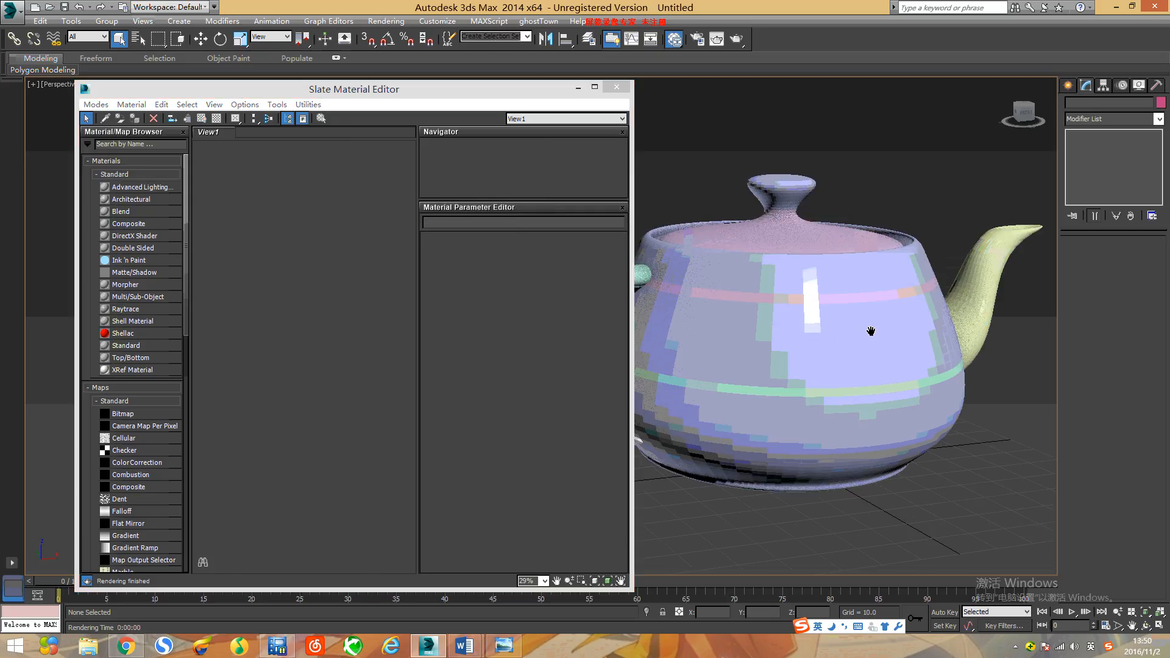
pyautogui.moveTo(861, 330); pyautogui.dragTo(804, 351, button='middle')
pyautogui.scroll(-3, 879, 354)
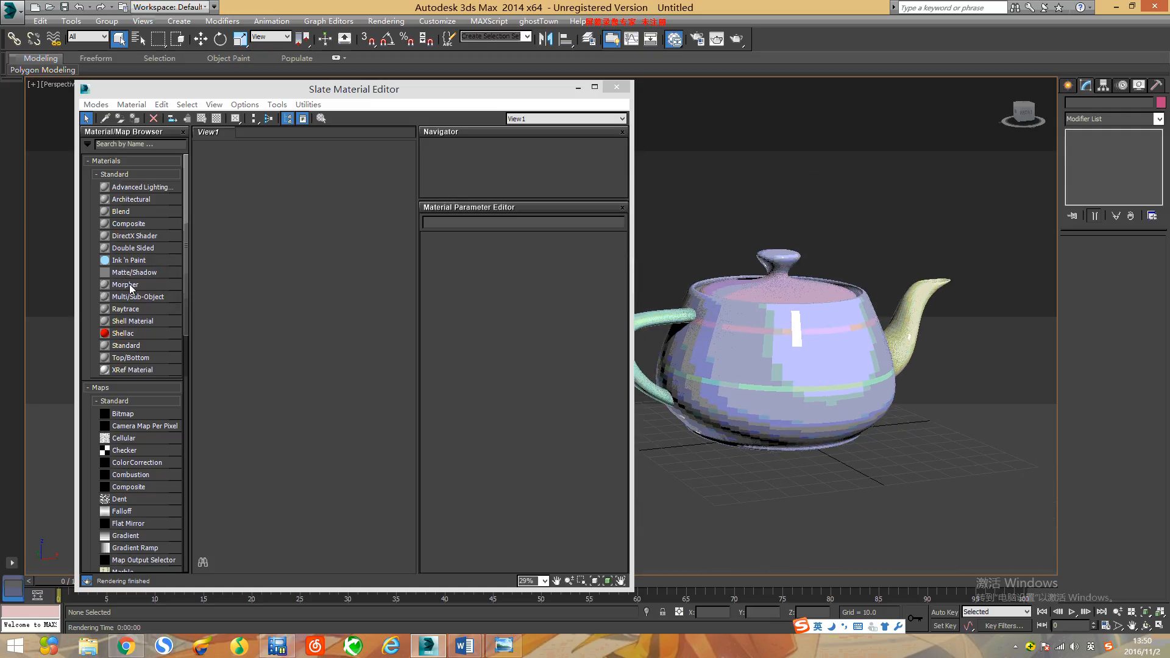
# Step: Add a new Multi/Sub-Object material node to the empty Slate Material Editor view
pyautogui.moveTo(131, 298); pyautogui.dragTo(220, 291)
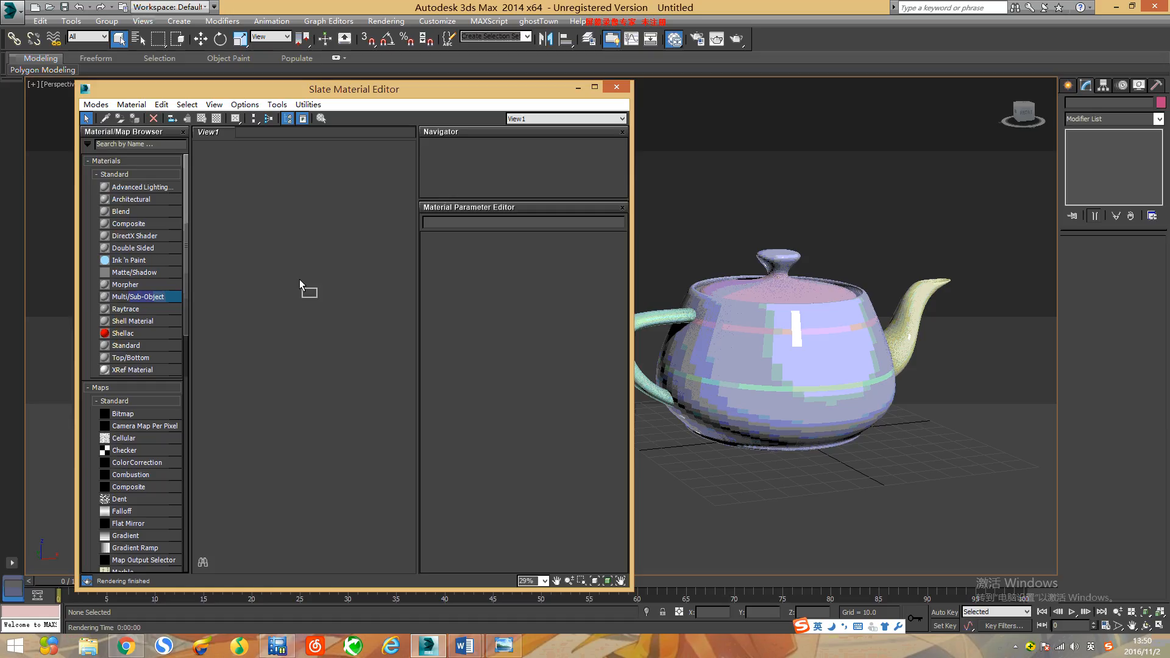
pyautogui.moveTo(296, 284); pyautogui.dragTo(296, 284)
pyautogui.scroll(12, 298, 282)
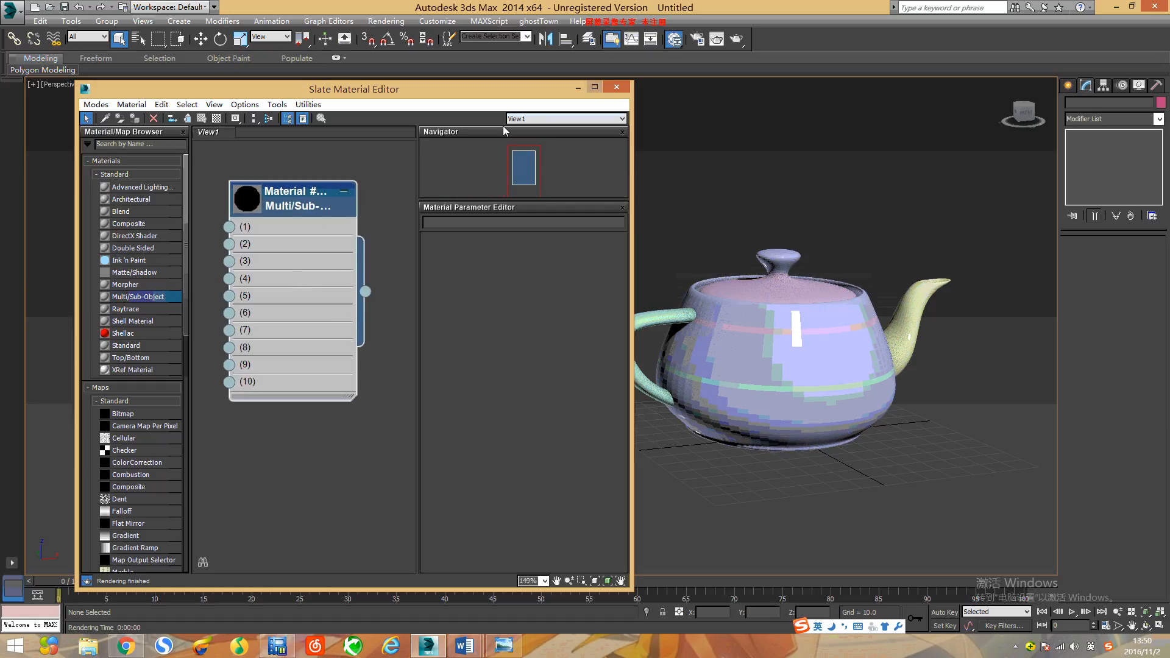
# Step: Close the Slate Material Editor, switch to the compact Material Editor, and select the second sample slot
pyautogui.click(625, 89)
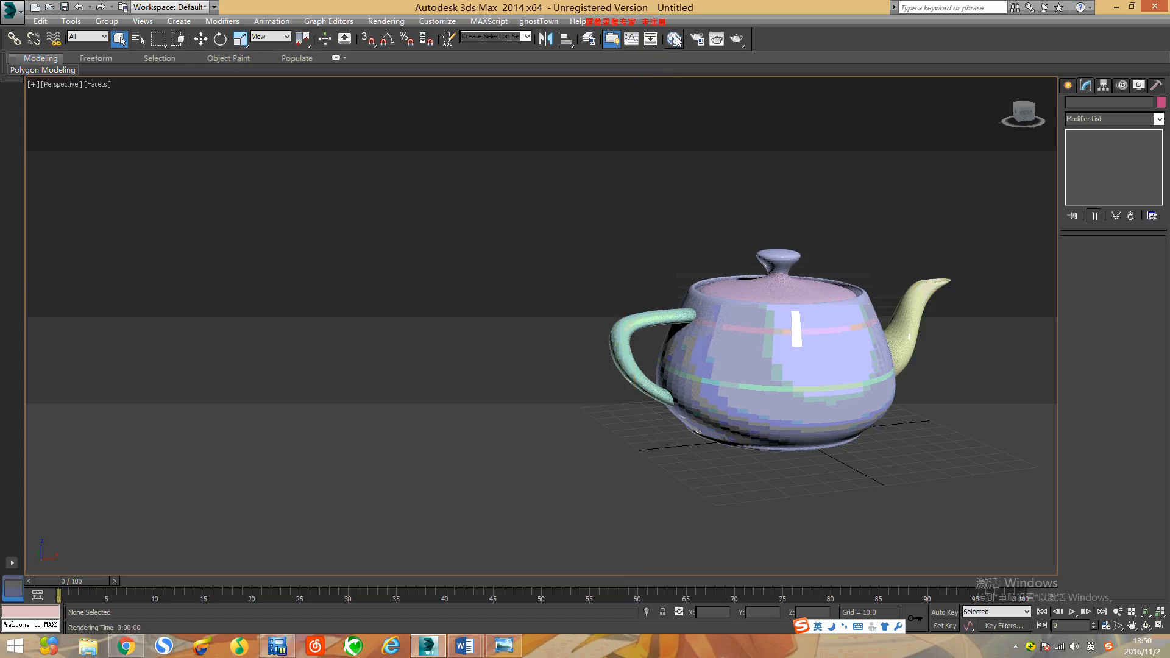
pyautogui.moveTo(674, 39); pyautogui.dragTo(674, 61)
pyautogui.moveTo(119, 97); pyautogui.dragTo(267, 100)
pyautogui.moveTo(747, 240); pyautogui.dragTo(592, 277, button='middle')
pyautogui.scroll(5, 593, 277)
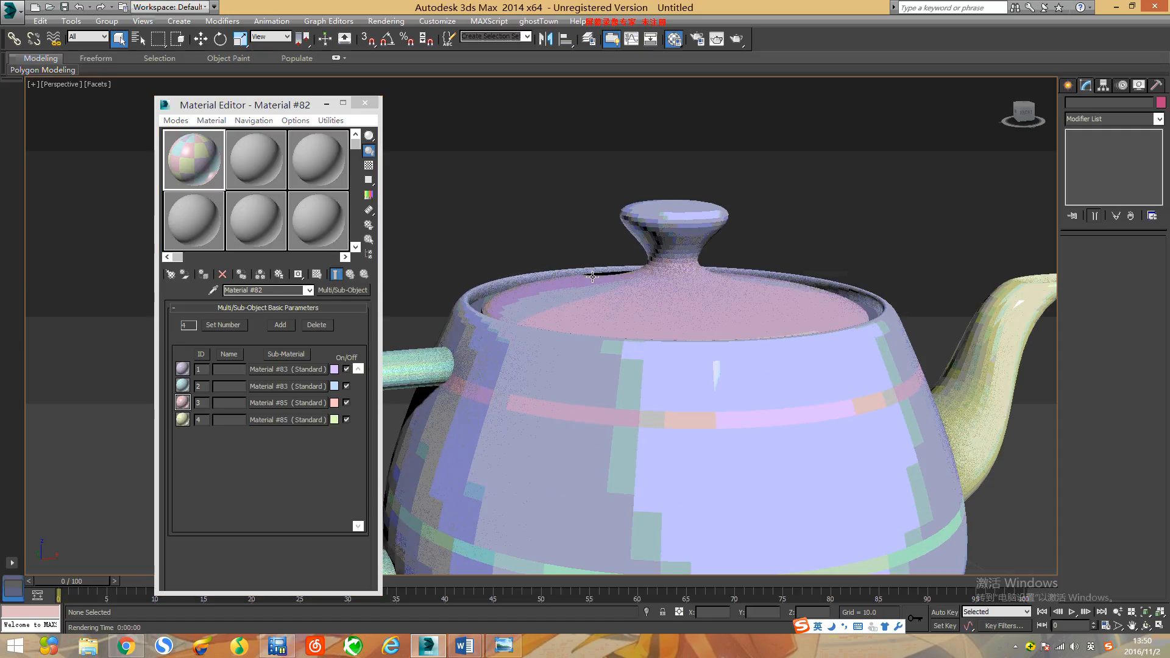
pyautogui.click(252, 167)
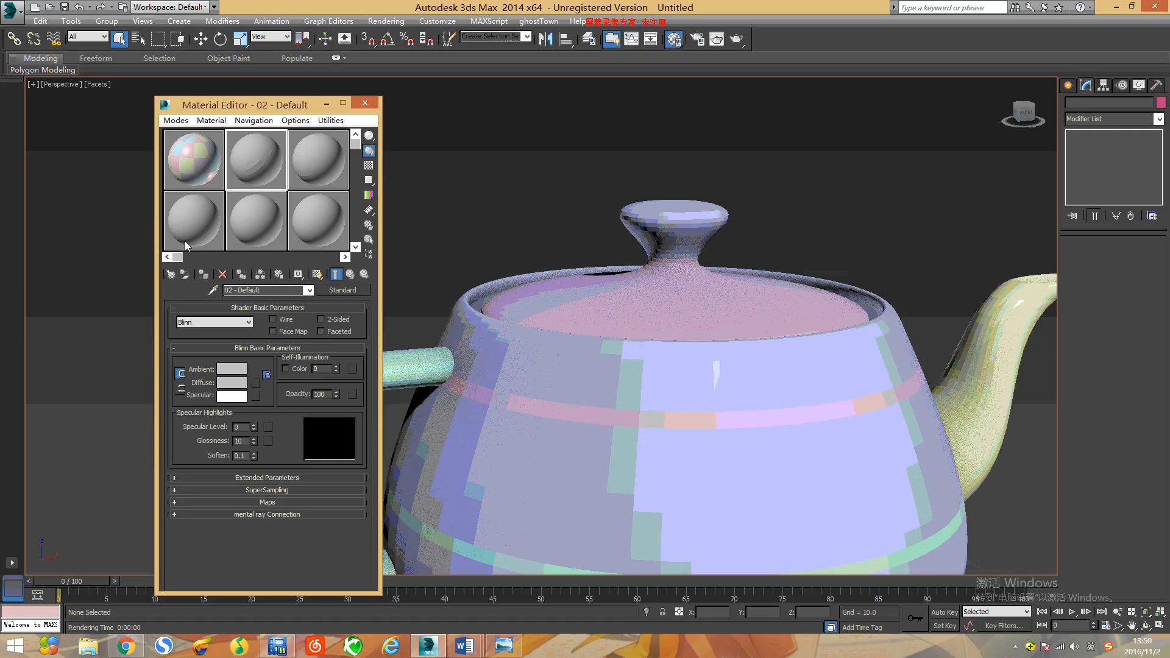
# Step: Change the 02 - Default material to Multi/Sub-Object, keeping the old material as a sub-material
pyautogui.click(295, 289)
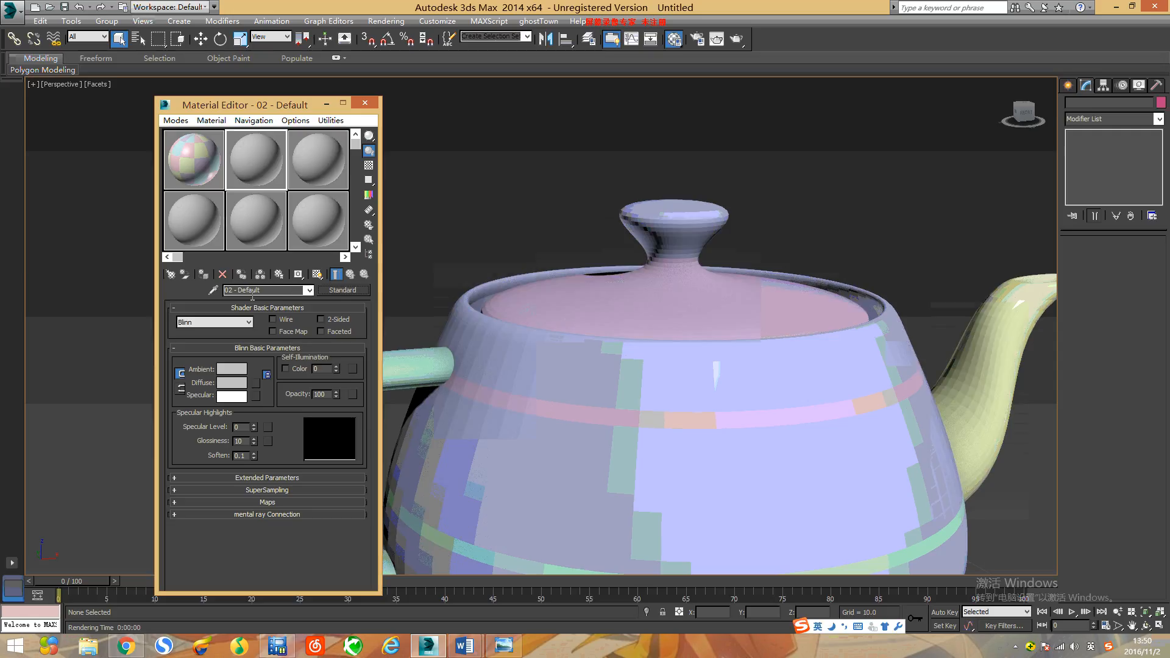
pyautogui.click(345, 292)
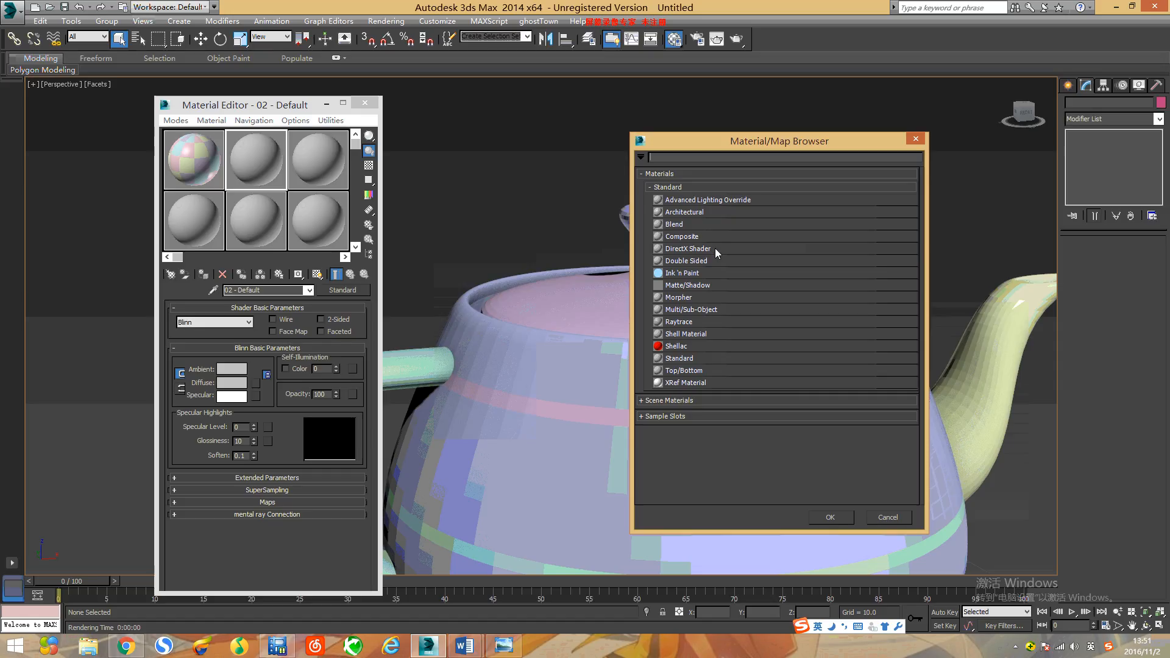
pyautogui.click(694, 311)
pyautogui.click(817, 519)
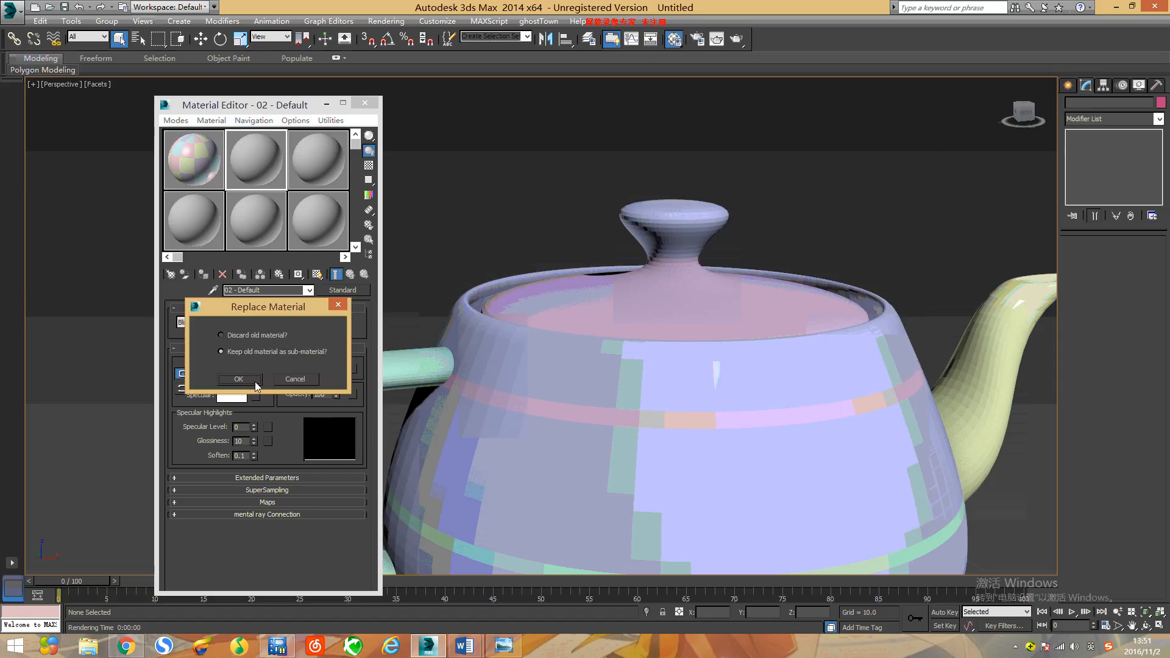
pyautogui.click(262, 378)
# Step: Set the number of sub-materials in the Multi/Sub-Object material to 4
pyautogui.scroll(-5, 674, 309)
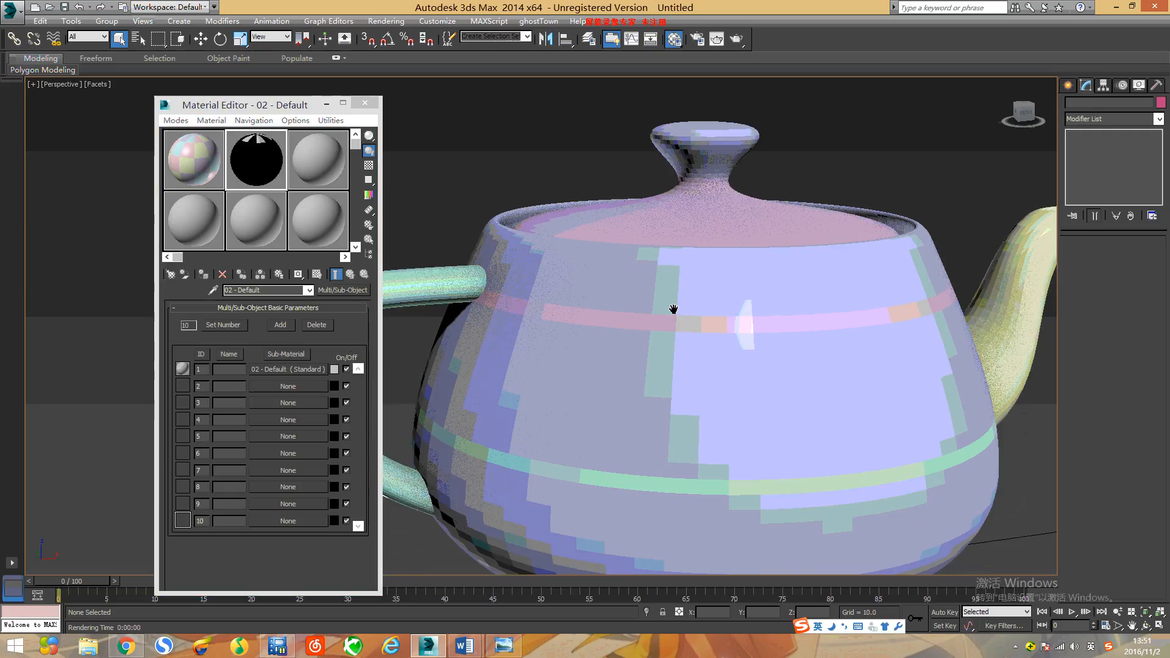
pyautogui.click(223, 325)
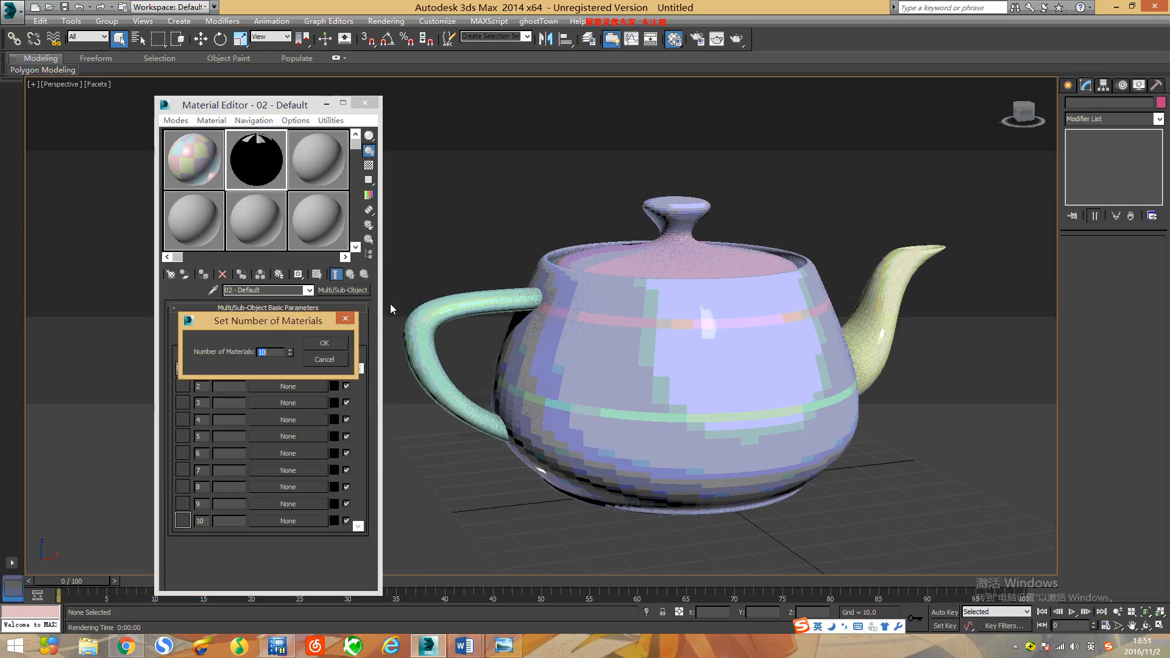
pyautogui.write('4')
pyautogui.click(324, 342)
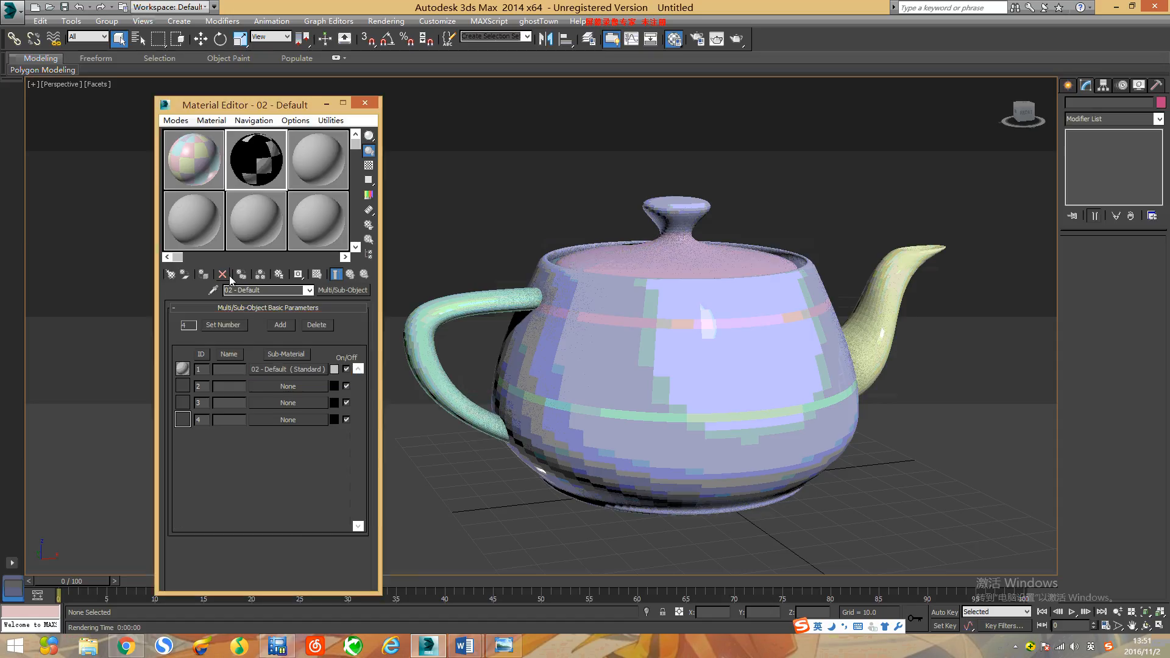
# Step: Assign the four-slot Multi/Sub-Object material to the teapot, and deselect the teapot
pyautogui.click(587, 315)
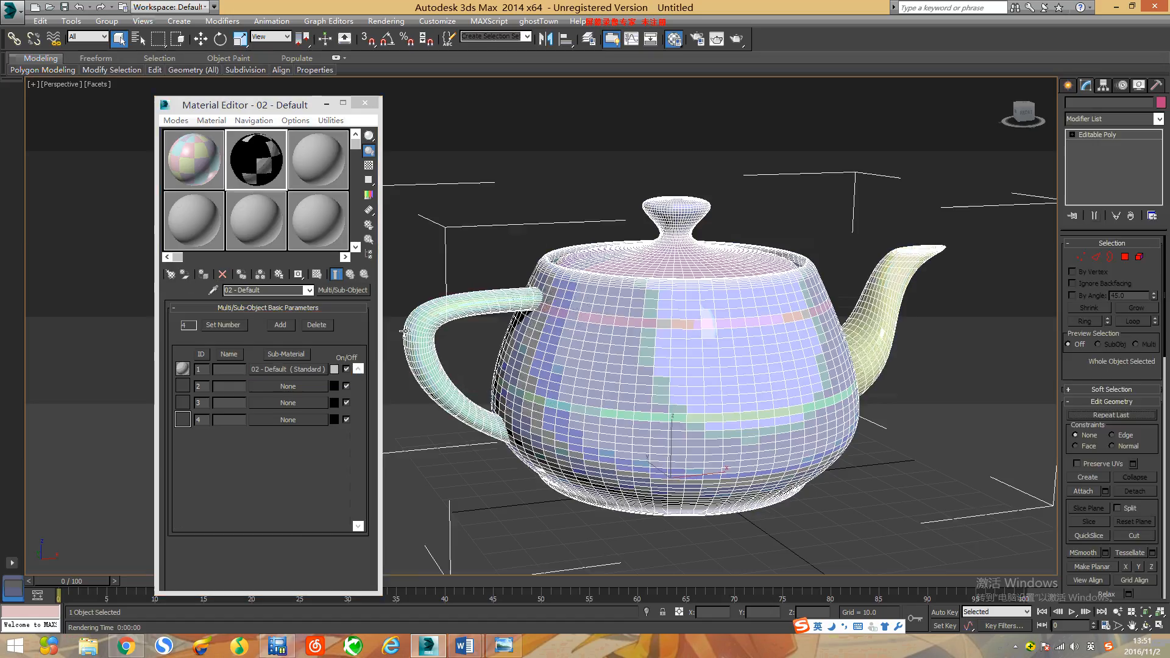
pyautogui.click(203, 275)
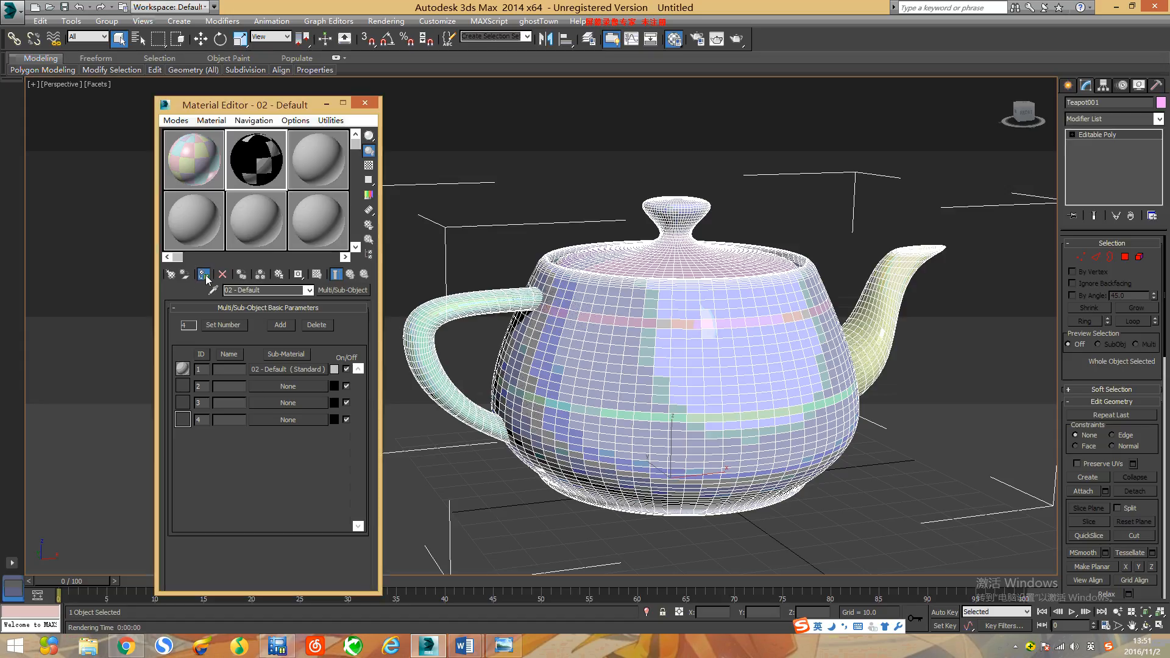
pyautogui.moveTo(805, 355)
pyautogui.mouseDown(button='middle')
pyautogui.moveTo(769, 362)
pyautogui.moveTo(790, 360)
pyautogui.mouseUp(button='middle')
pyautogui.click(534, 169)
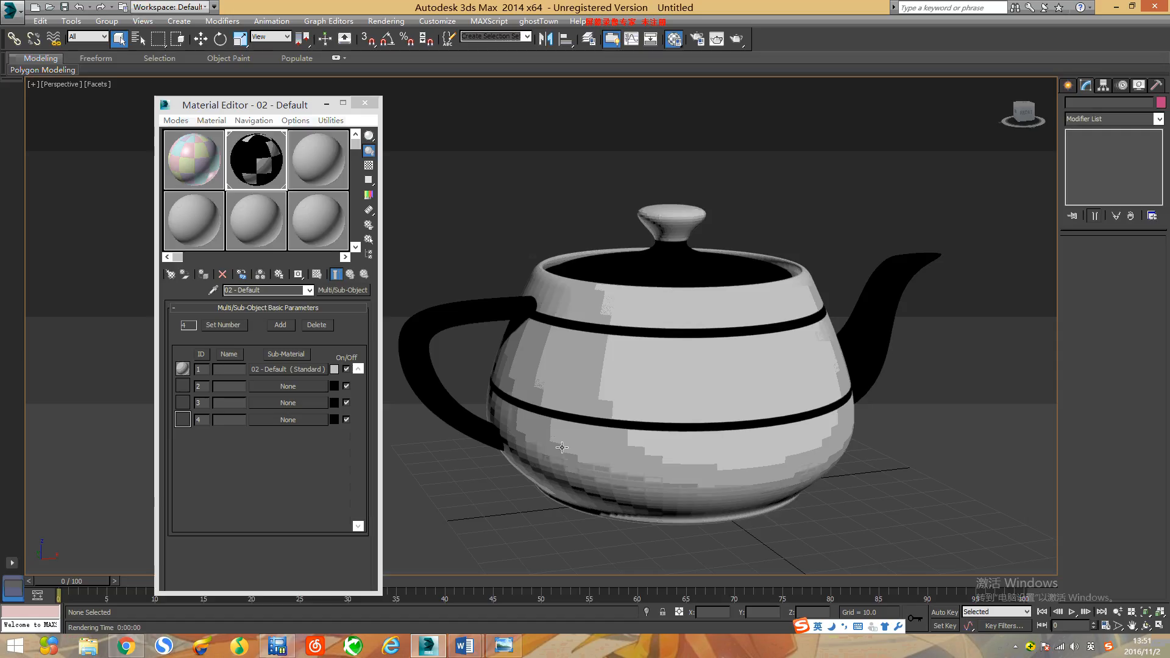
# Step: Set the diffuse colour of the ID 1 Standard sub-material to light blue
pyautogui.click(282, 369)
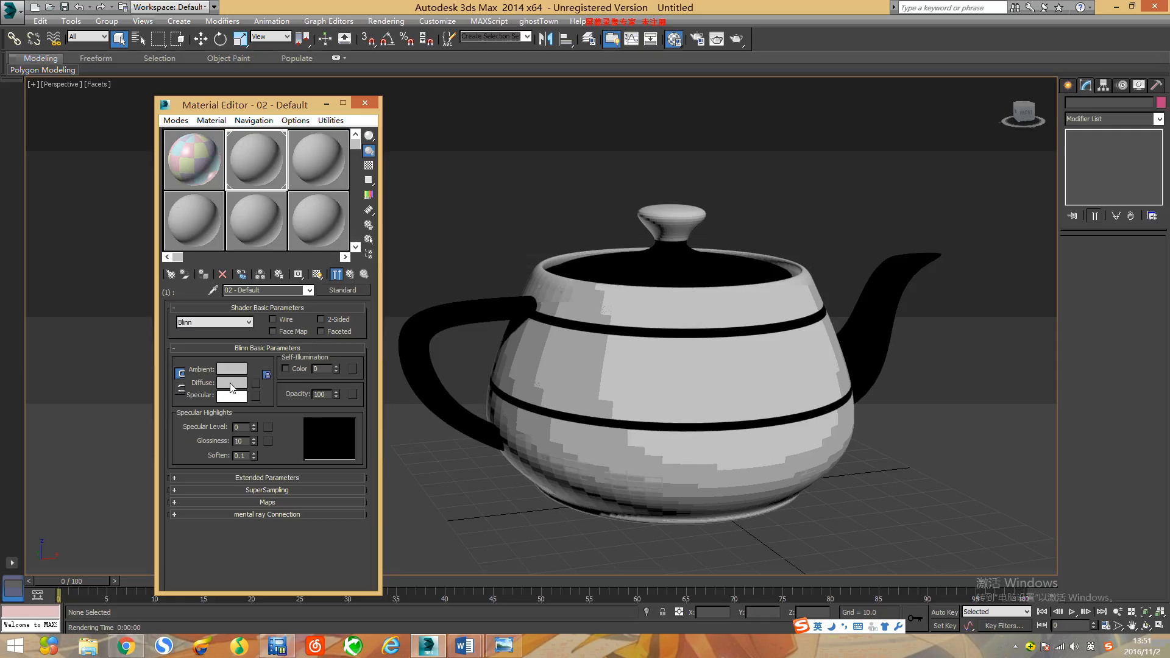
pyautogui.click(233, 384)
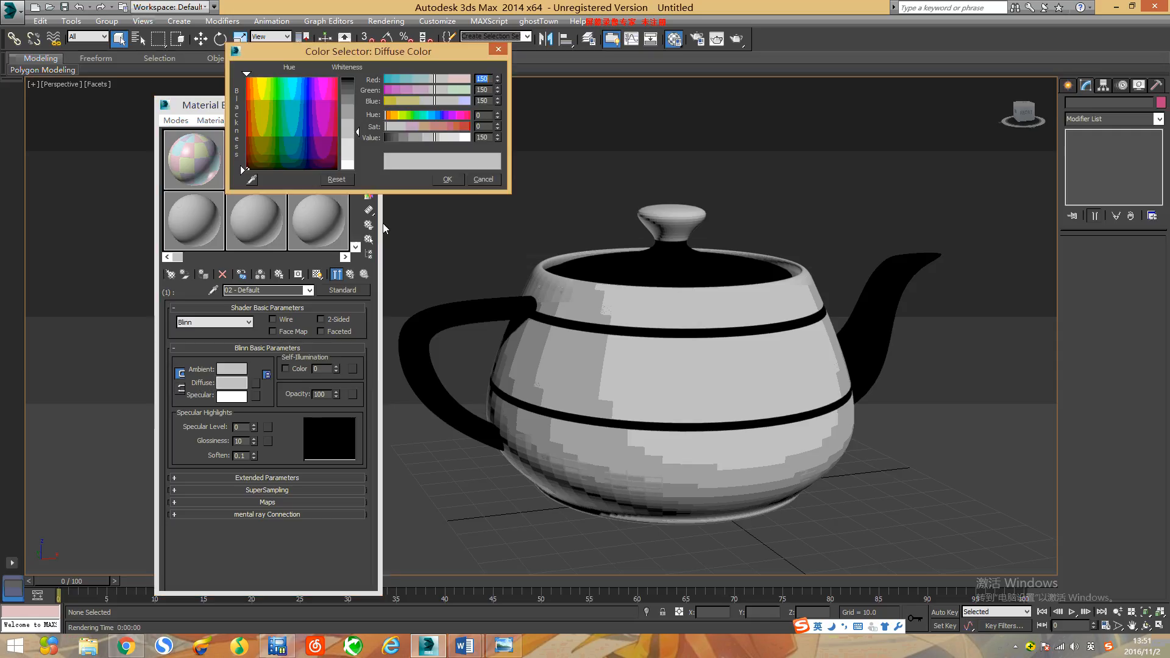
pyautogui.click(309, 118)
pyautogui.click(309, 108)
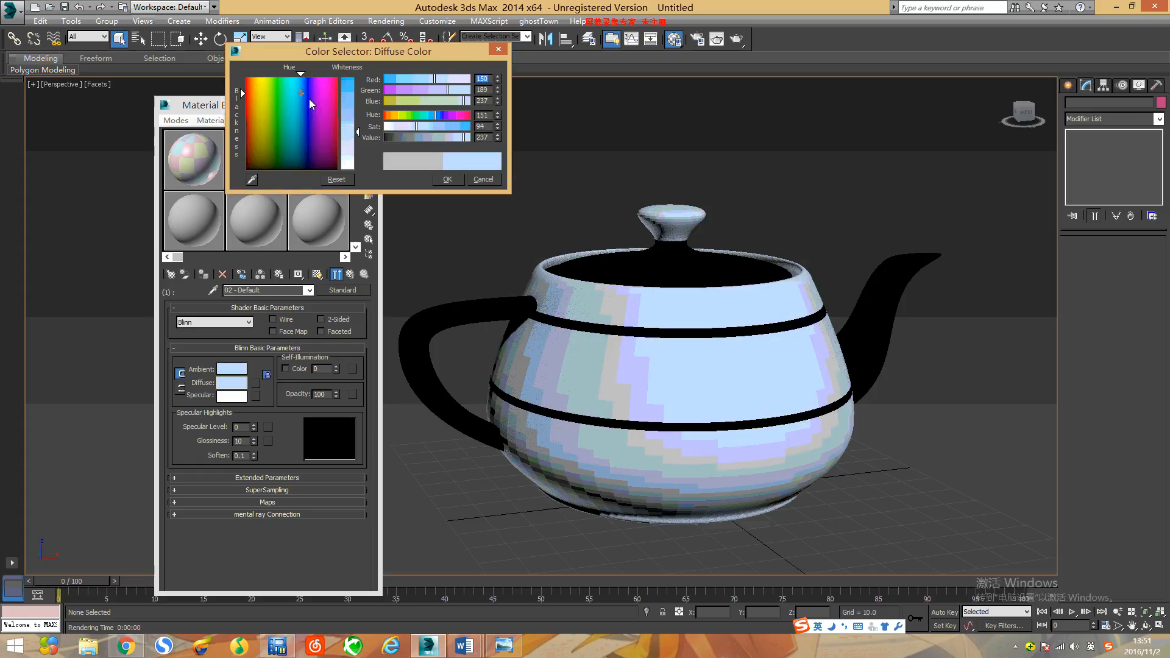
pyautogui.click(454, 180)
pyautogui.moveTo(679, 359); pyautogui.dragTo(661, 389, button='middle')
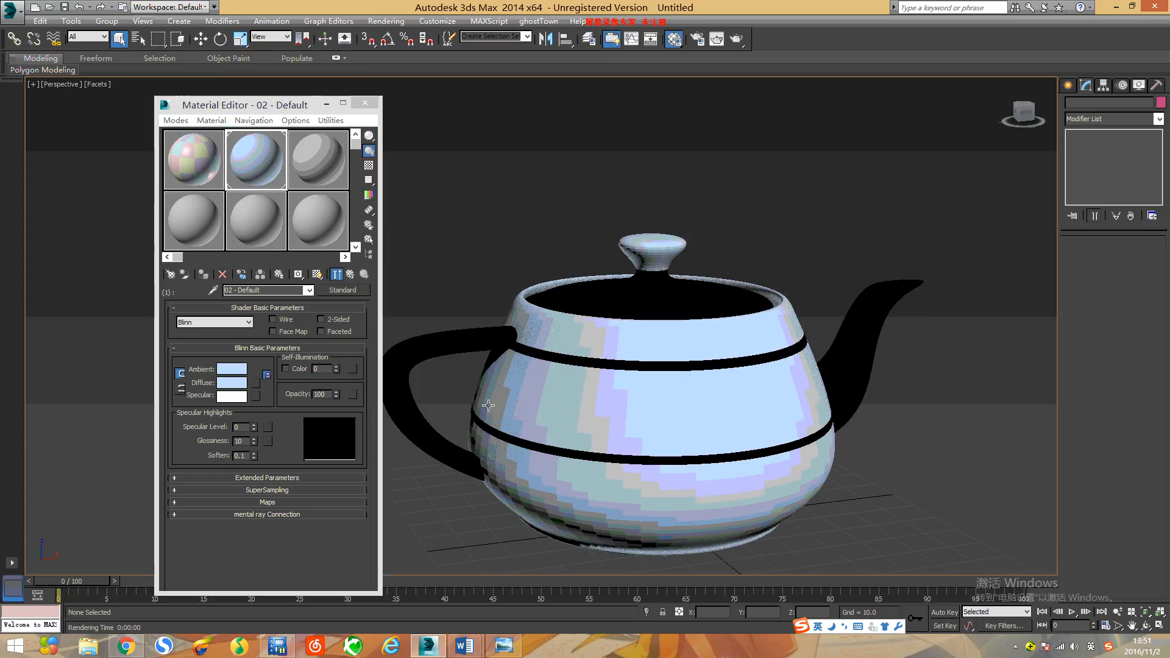
# Step: Set the ID 1 sub-material's Specular Level to 105 and Glossiness to 80
pyautogui.click(244, 427)
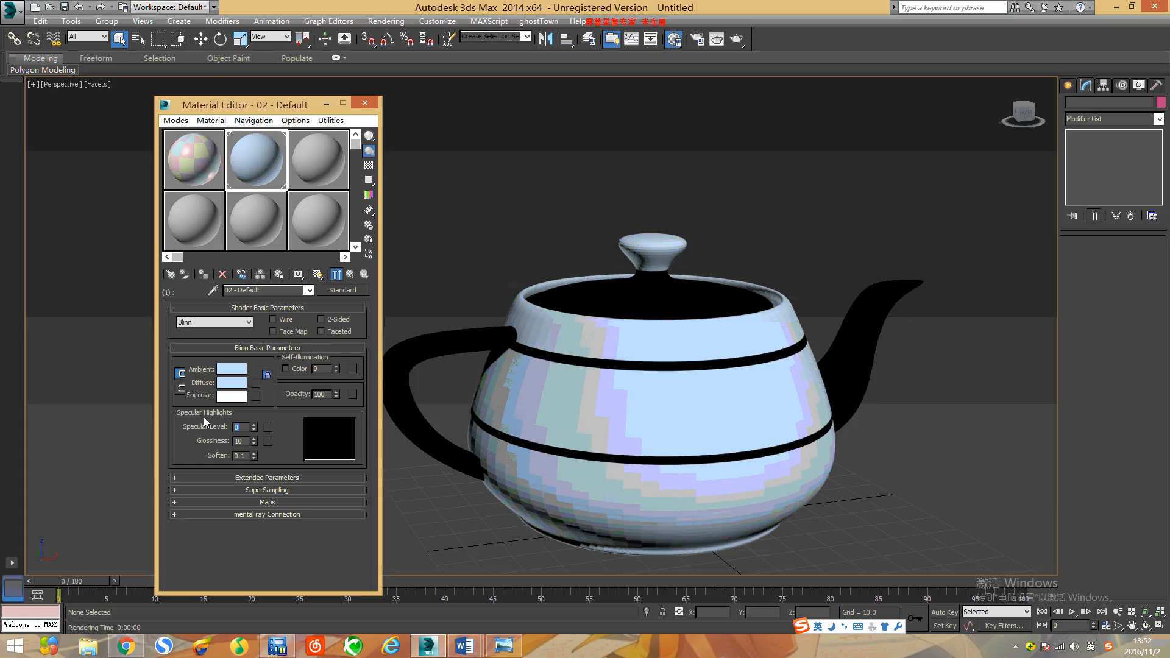
pyautogui.write('105')
pyautogui.press('Return')
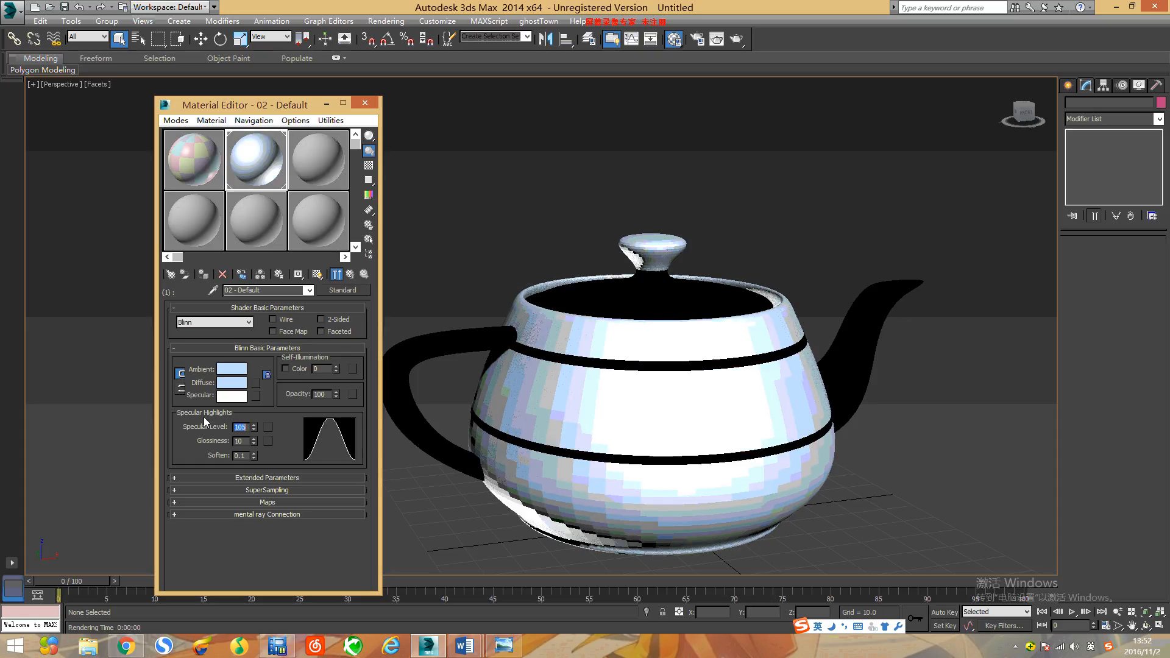
pyautogui.doubleClick(239, 441)
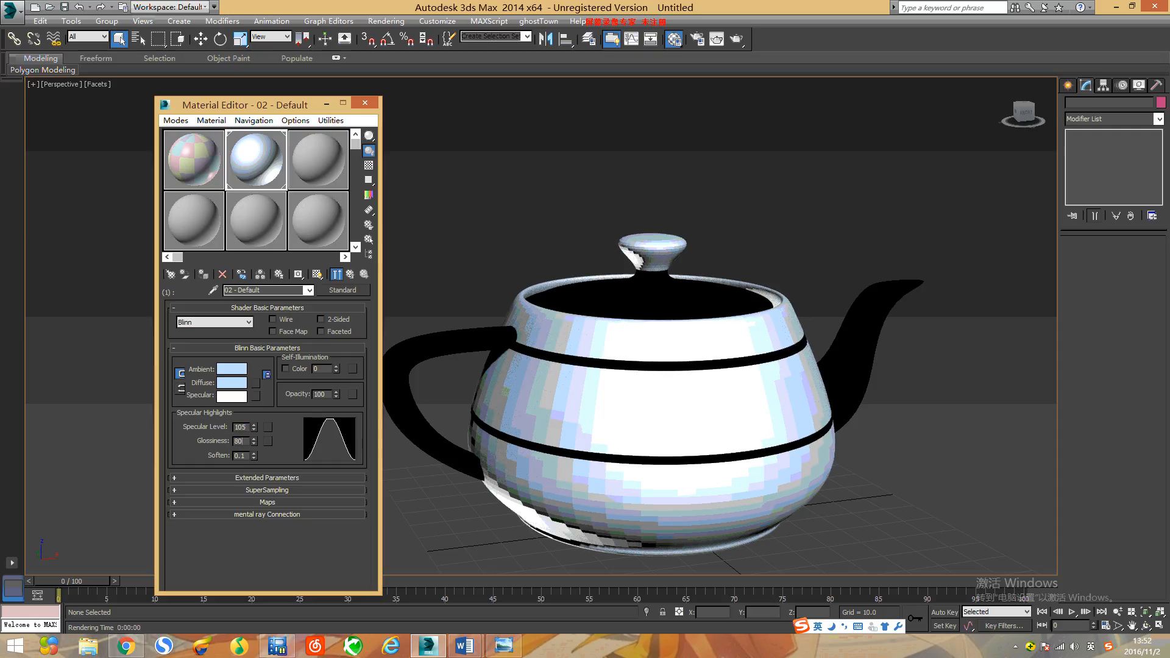
pyautogui.write('80')
pyautogui.press('Return')
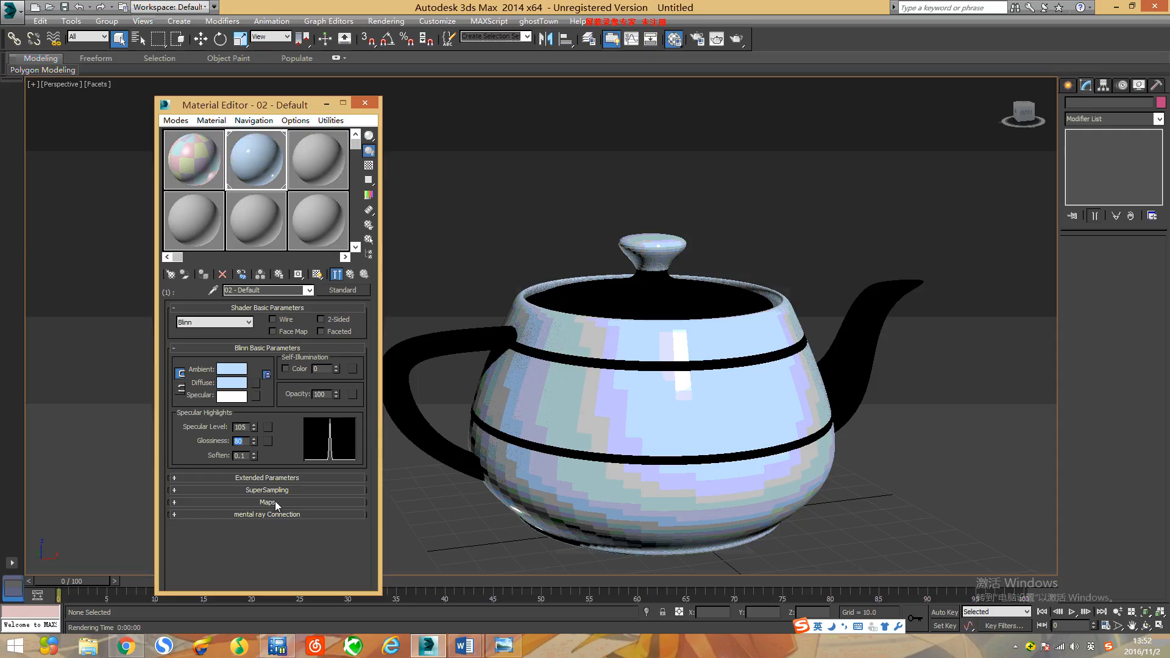
# Step: Enable the ID 1 sub-material's Reflection map with an amount of 90, and test-render the perspective view
pyautogui.click(280, 504)
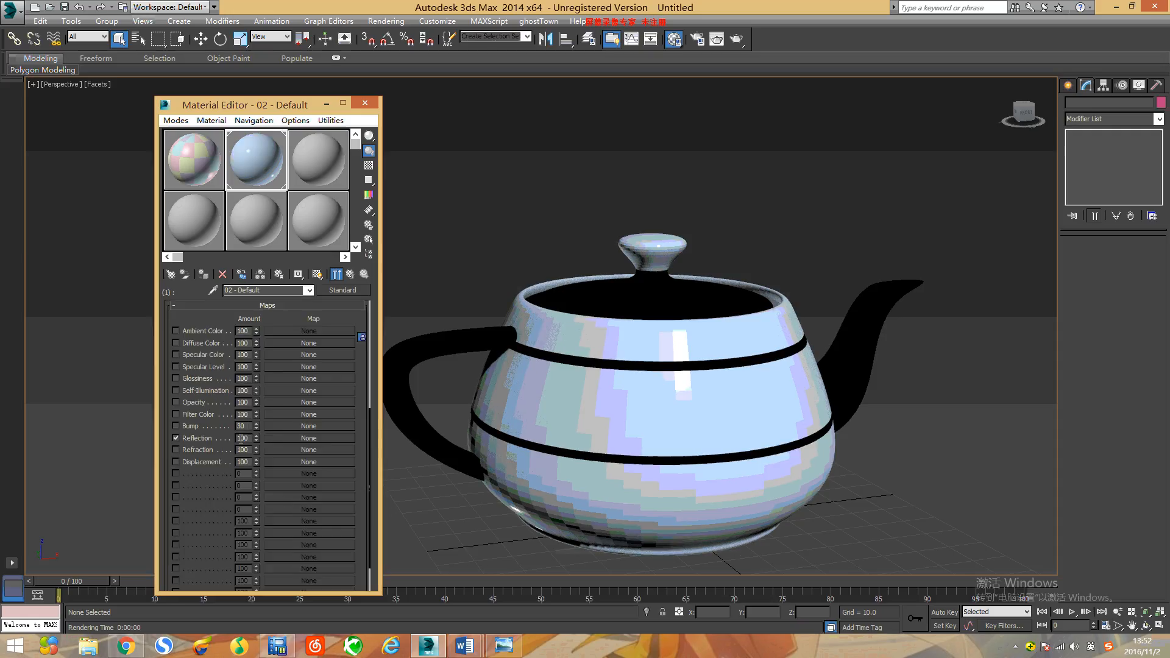
pyautogui.click(176, 438)
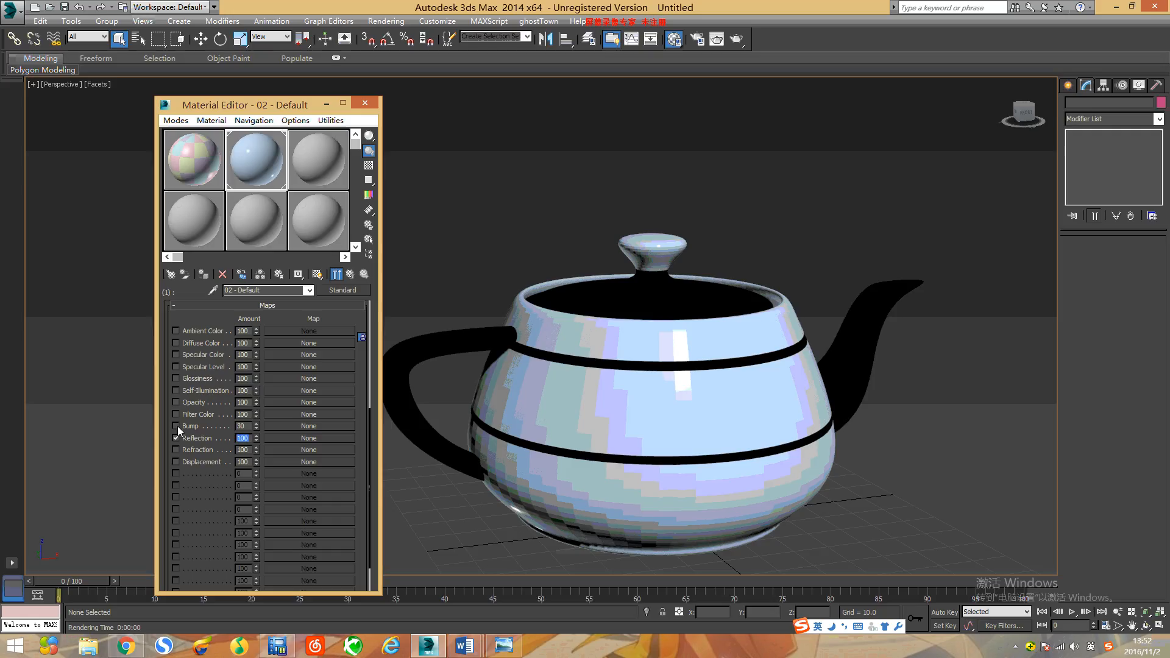
pyautogui.write('90')
pyautogui.press('Return')
pyautogui.scroll(3, 371, 399)
pyautogui.click(717, 39)
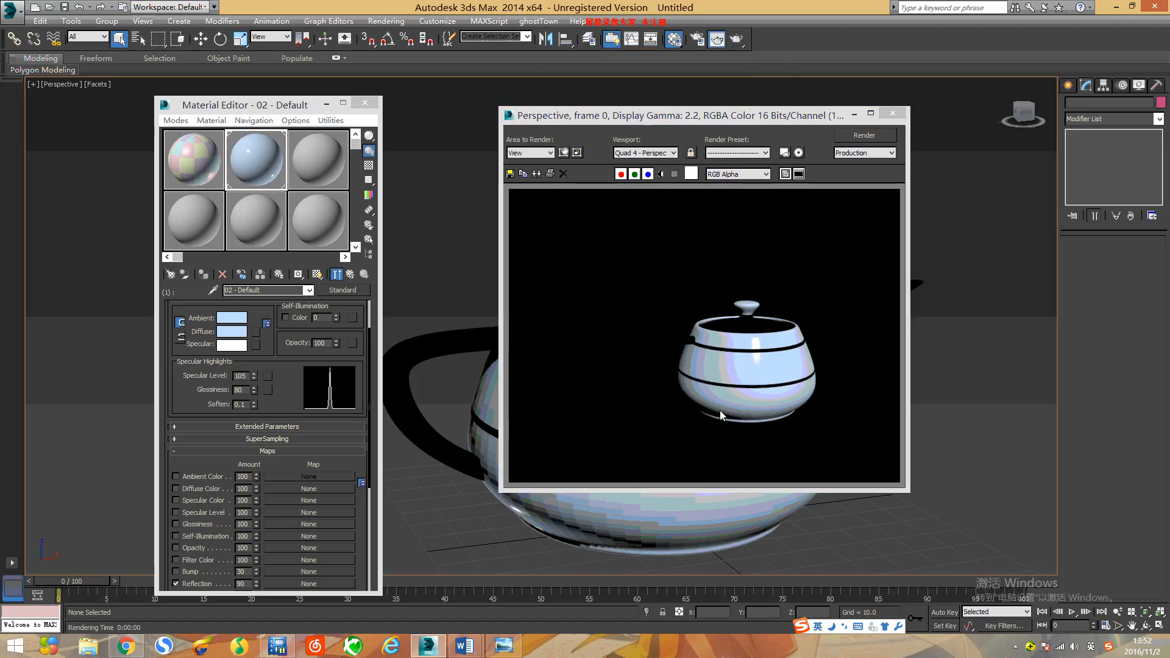
pyautogui.click(892, 114)
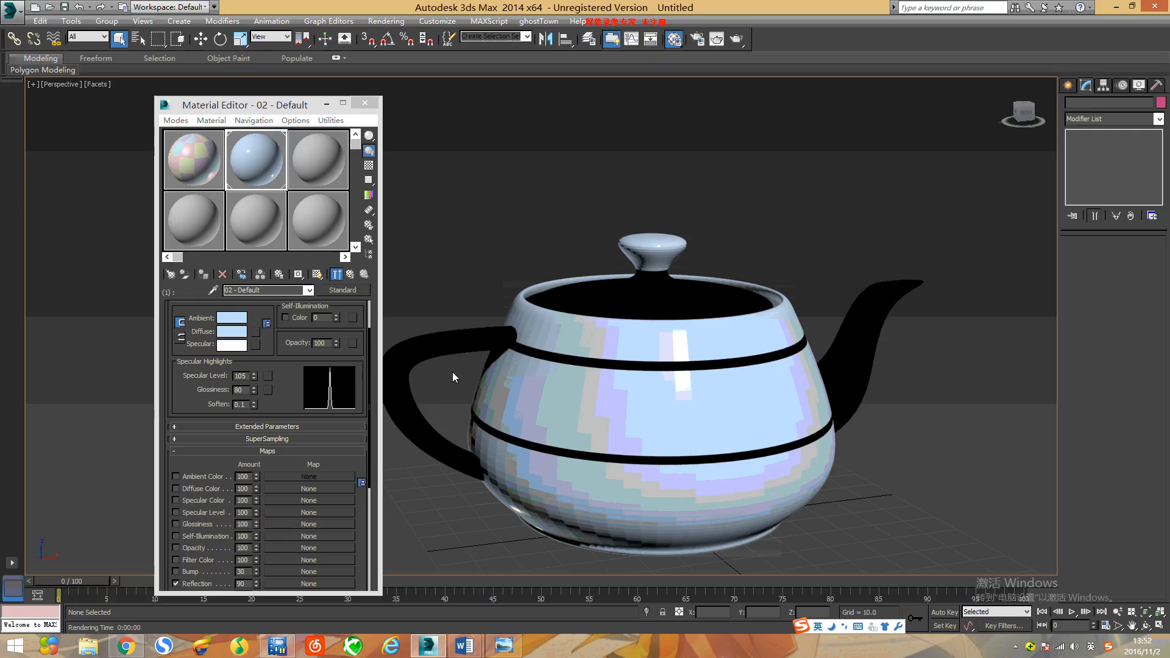
# Step: Return to the parent Multi/Sub-Object material and assign a Standard material to the ID 2 slot
pyautogui.click(350, 275)
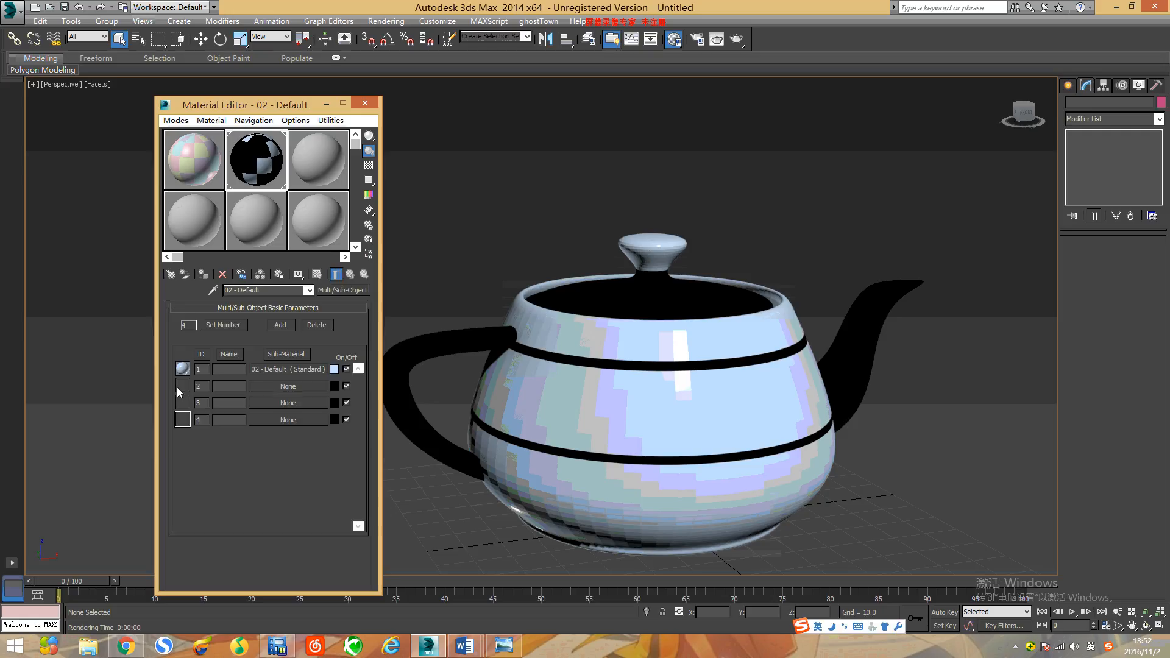
pyautogui.click(299, 386)
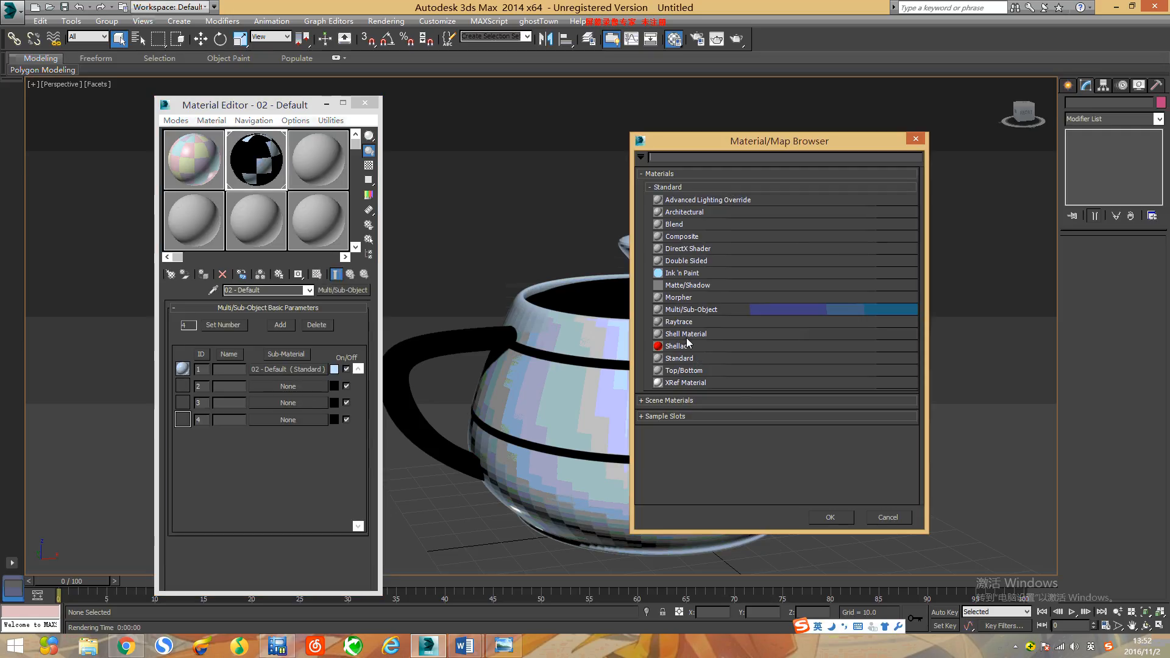
pyautogui.click(686, 361)
pyautogui.click(830, 517)
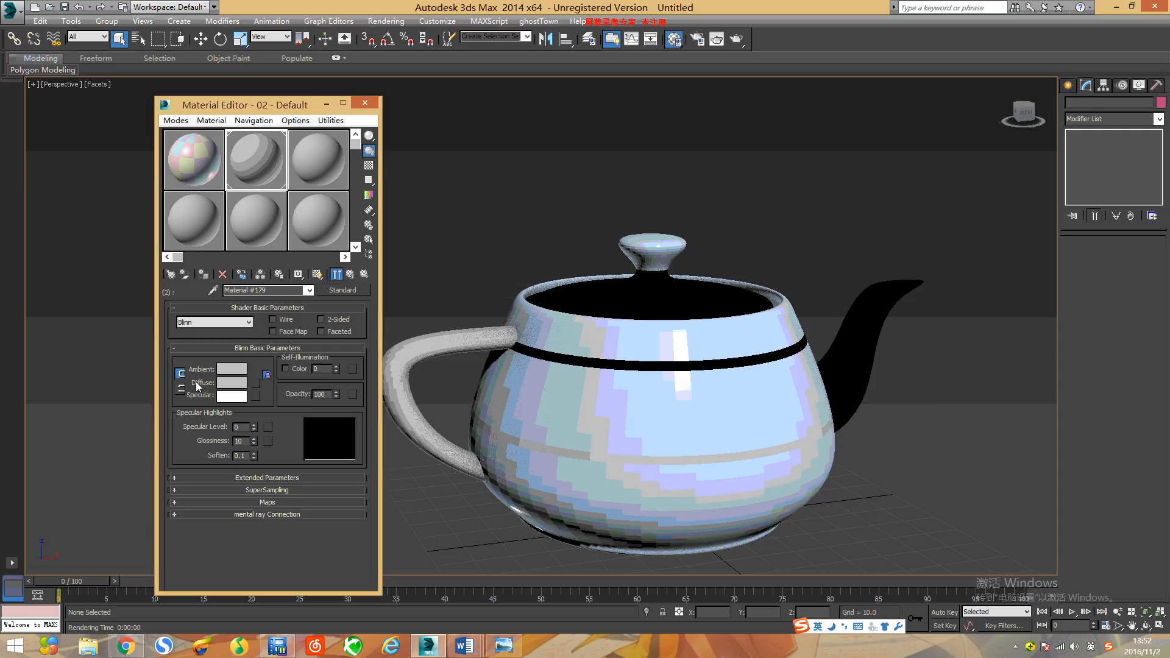
# Step: Set the diffuse colour of the ID 2 sub-material to pale yellow (red 234, green 227, blue 150)
pyautogui.click(232, 384)
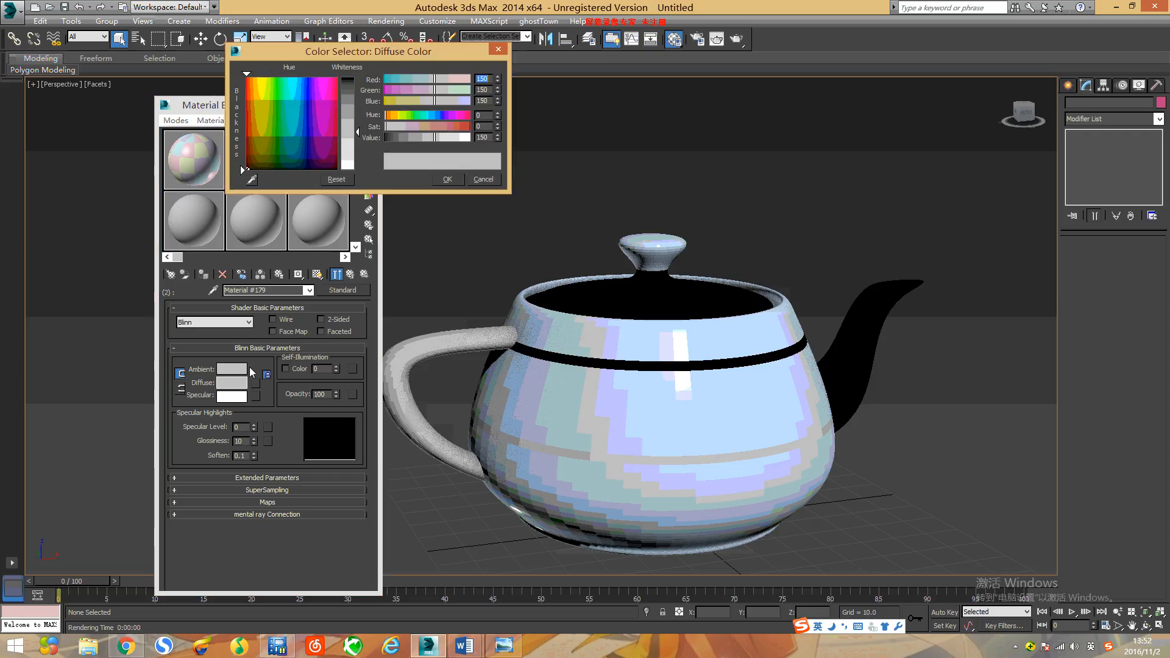
pyautogui.click(312, 111)
pyautogui.click(304, 90)
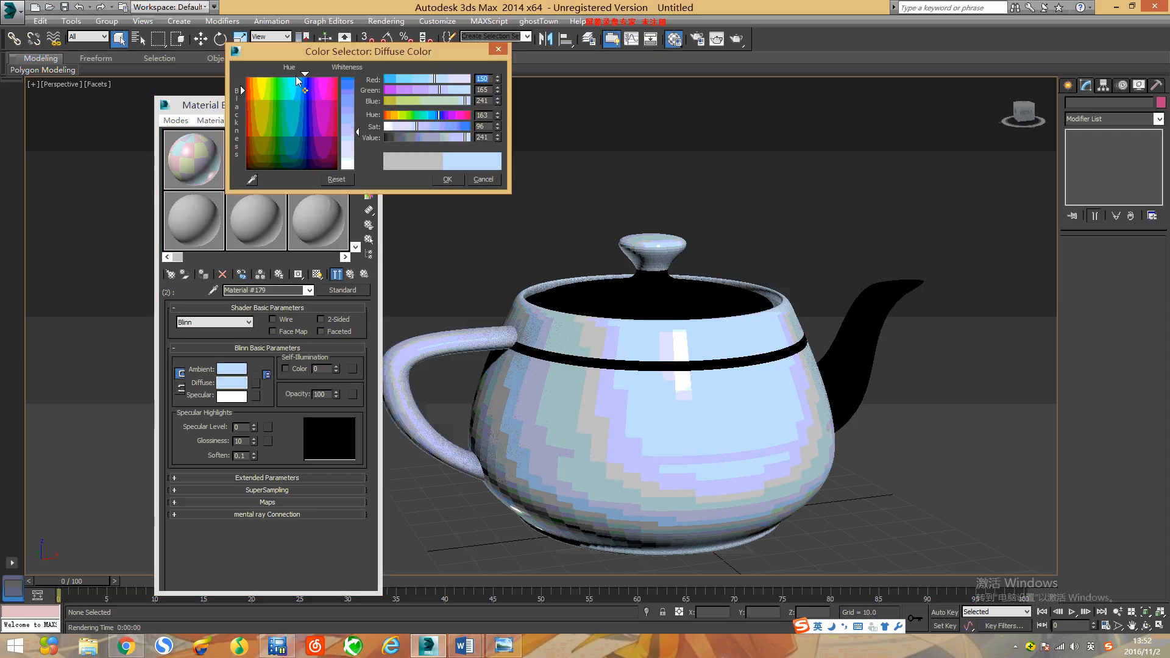
pyautogui.click(260, 95)
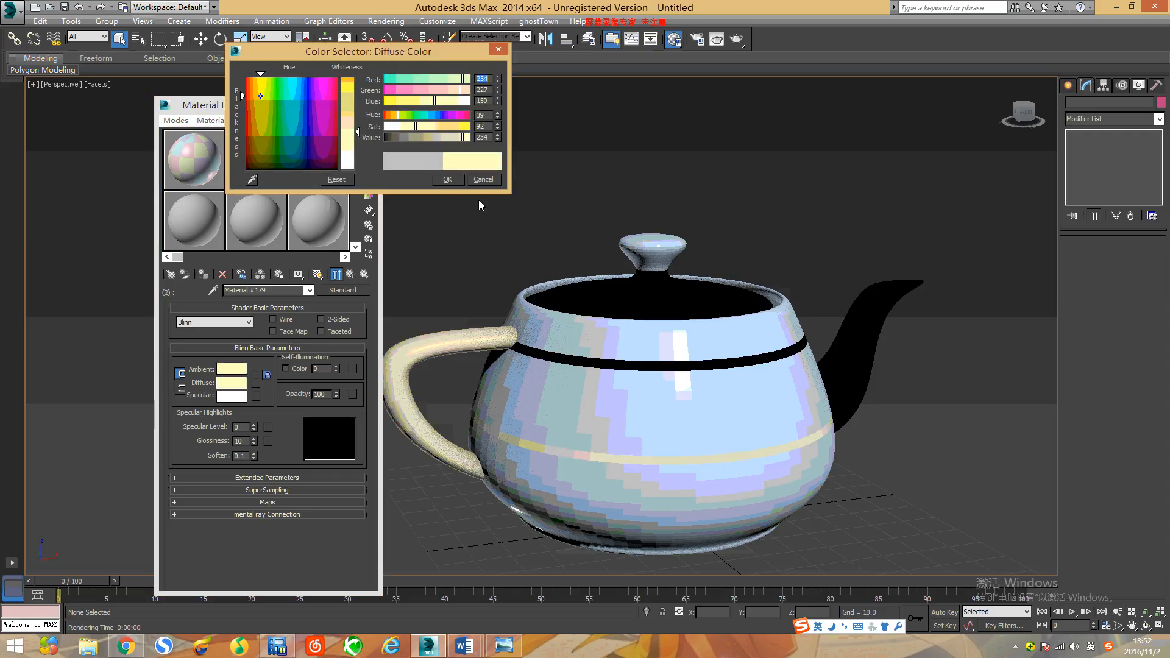
pyautogui.click(448, 180)
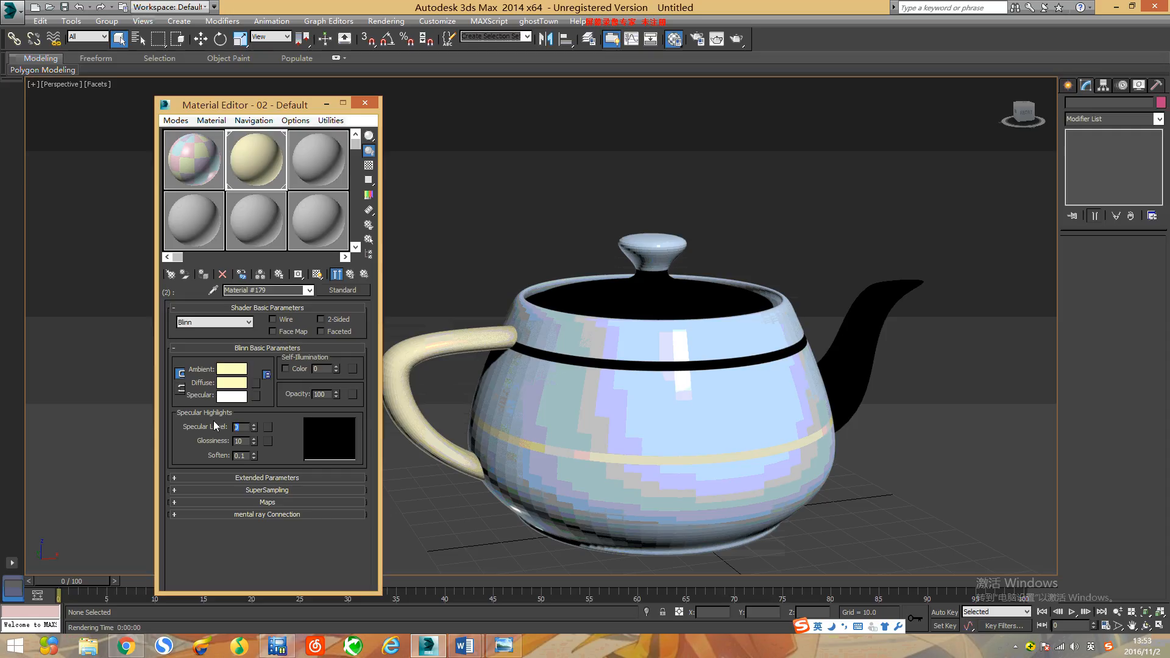
# Step: Set the ID 2 sub-material's Specular Level to 45 and Glossiness to 45
pyautogui.write('45')
pyautogui.press('Return')
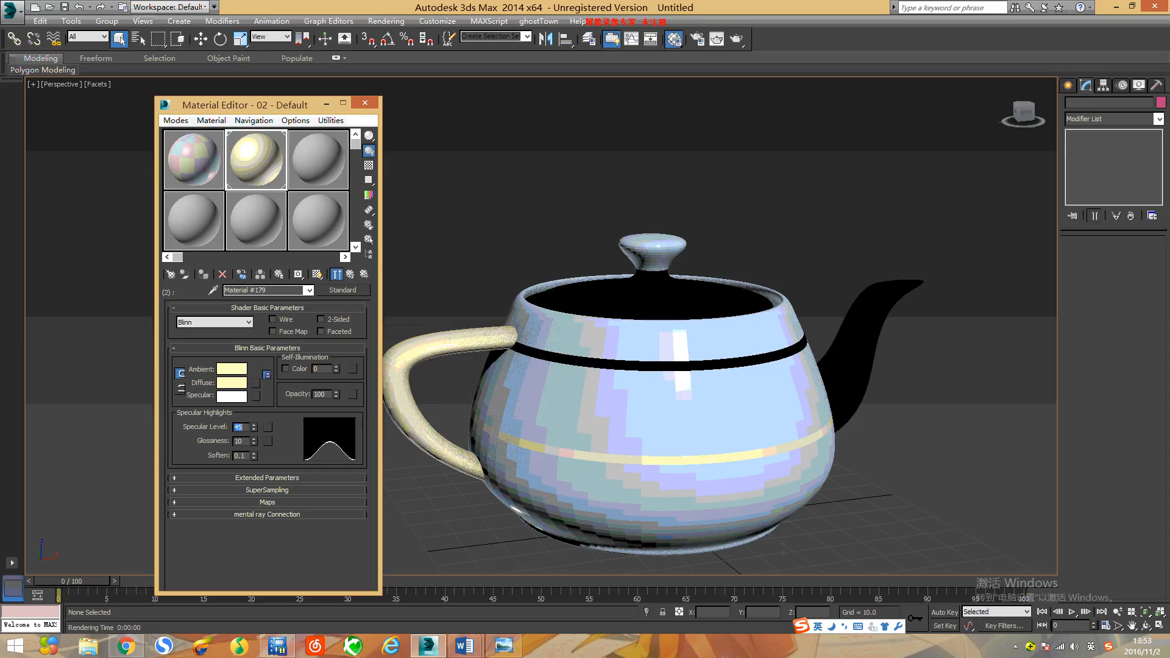
pyautogui.doubleClick(246, 442)
pyautogui.write('45')
pyautogui.press('Return')
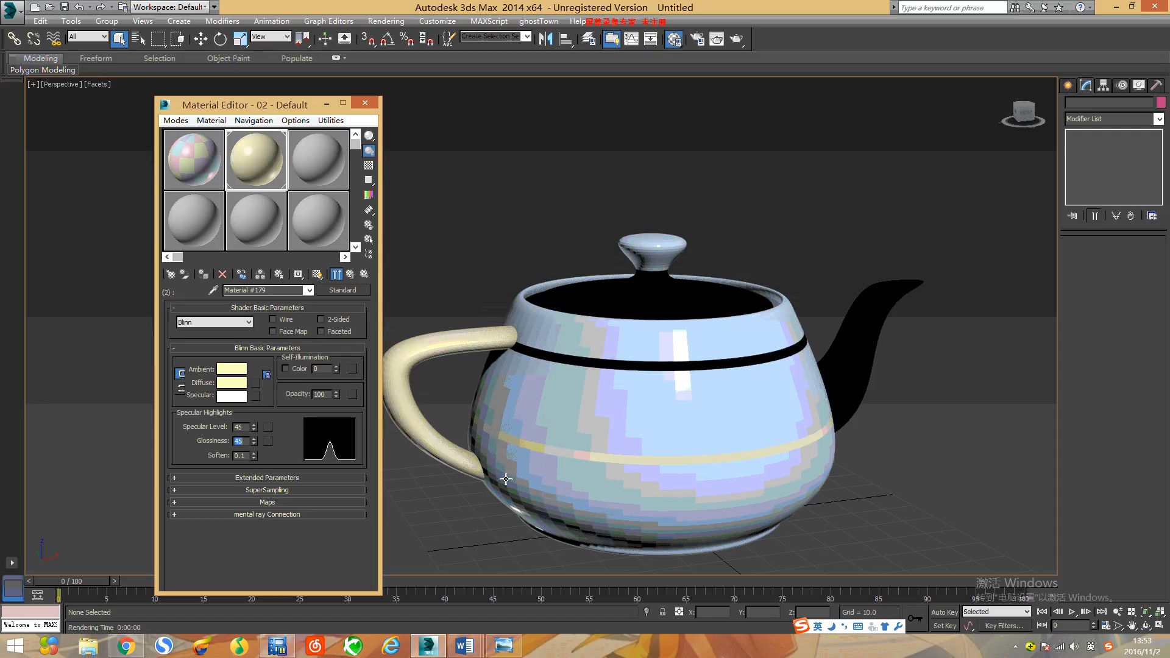
# Step: Return to the parent material and duplicate the ID 2 sub-material into slots 3 and 4 as independent copies
pyautogui.click(350, 275)
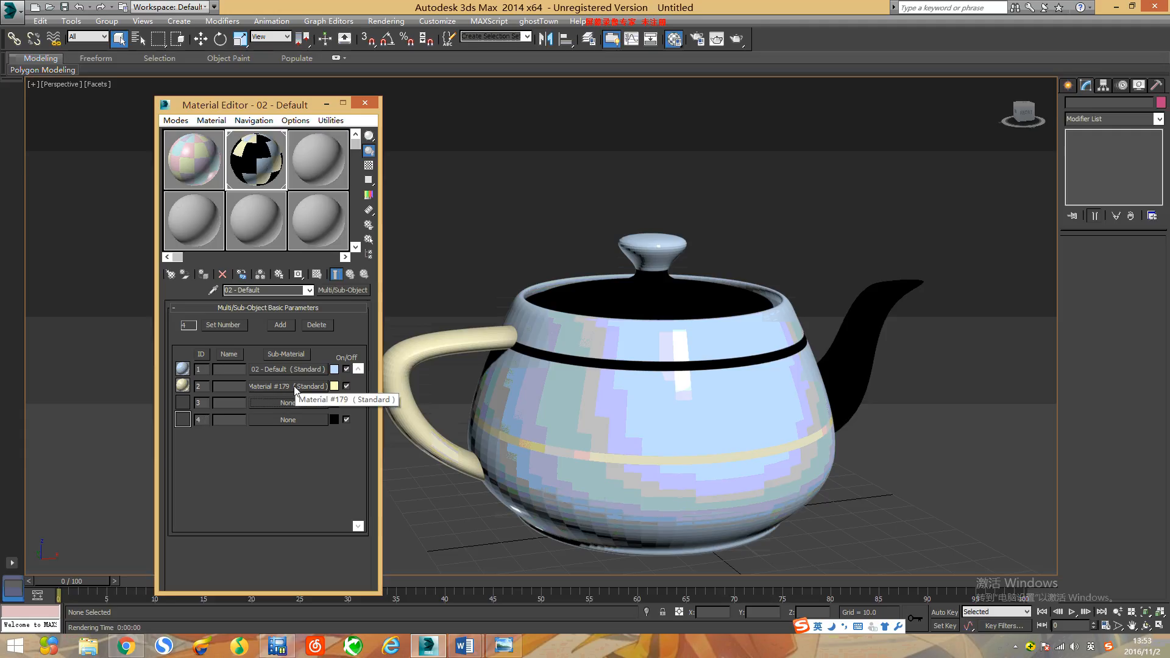
pyautogui.moveTo(294, 389); pyautogui.dragTo(292, 420)
pyautogui.click(240, 348)
pyautogui.click(242, 385)
pyautogui.click(222, 351)
pyautogui.click(256, 386)
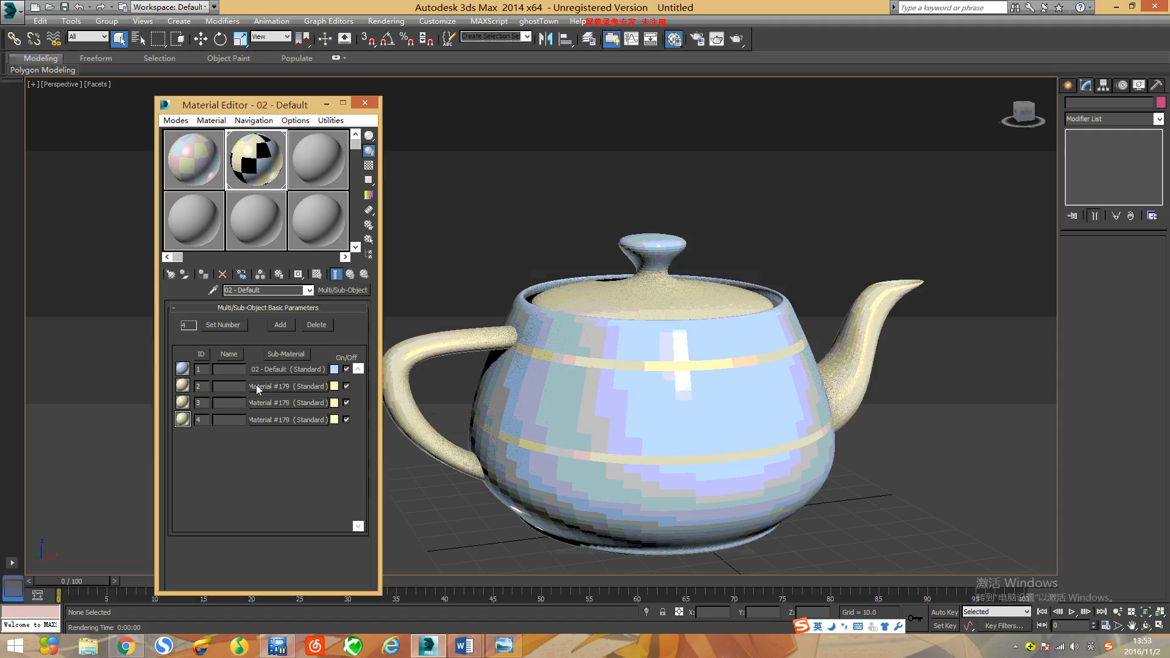
# Step: Change the colour of the ID 3 sub-material to a muted pink
pyautogui.click(334, 403)
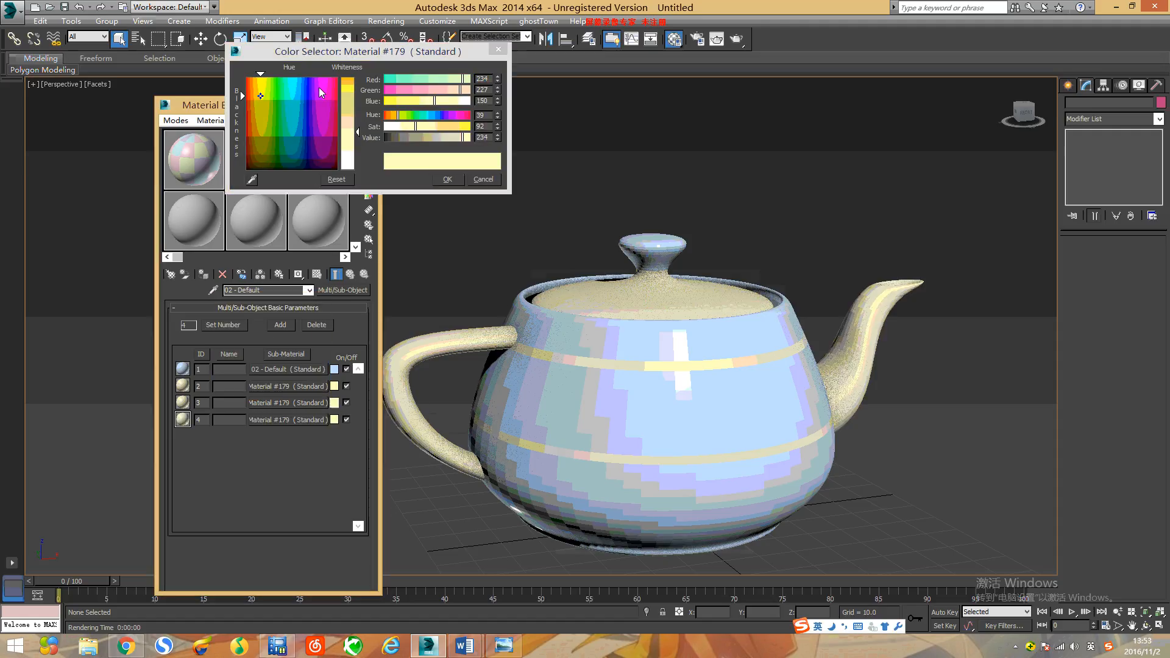
pyautogui.click(319, 88)
pyautogui.click(291, 130)
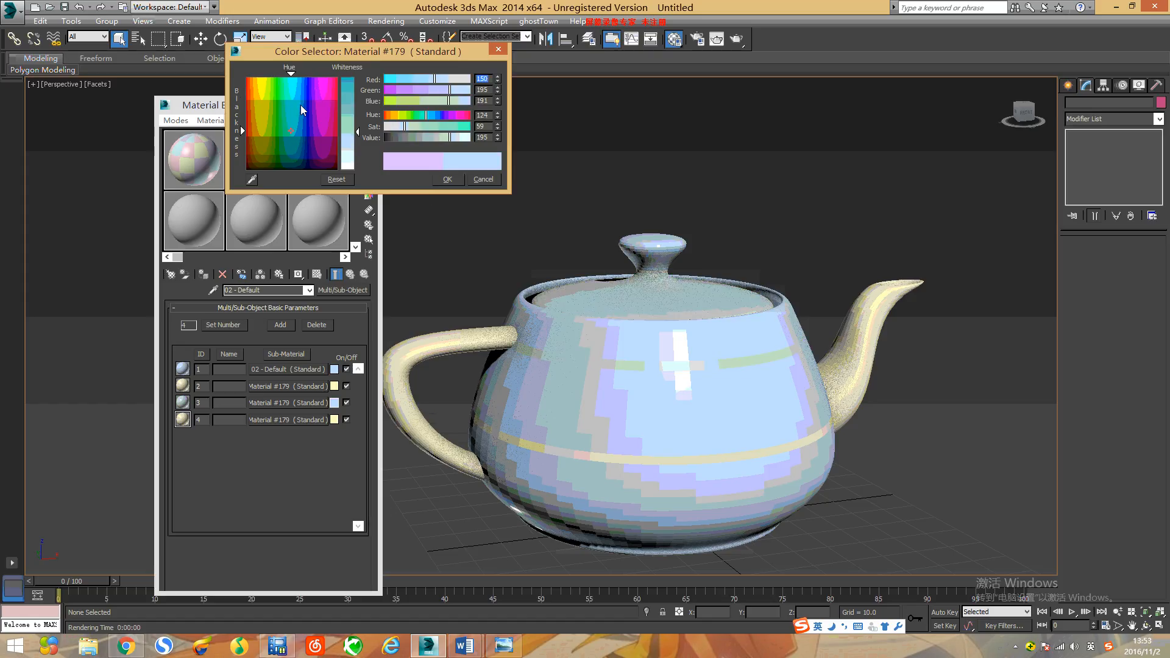
pyautogui.click(301, 102)
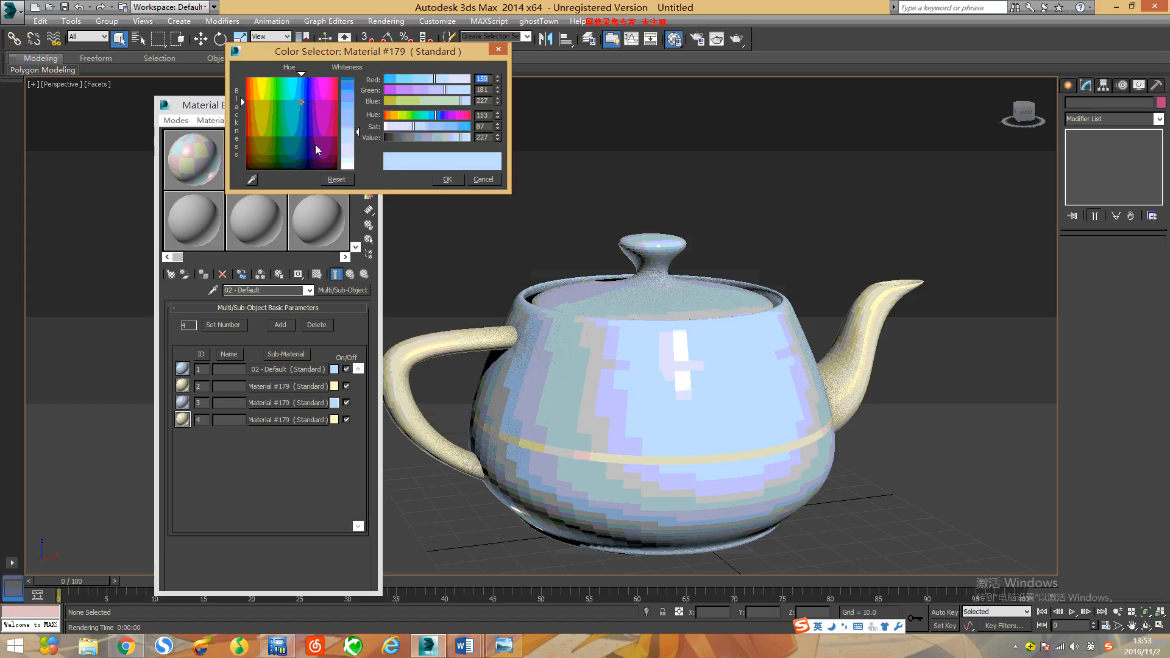
pyautogui.click(317, 147)
pyautogui.click(447, 180)
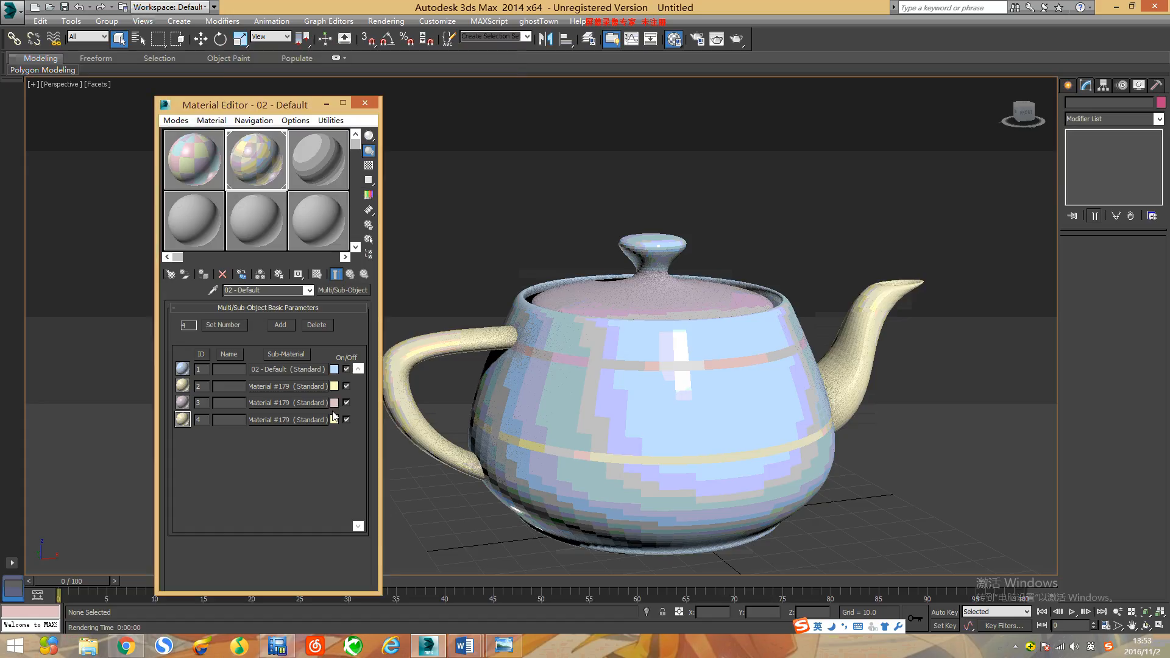
# Step: Change the colour of the ID 4 sub-material to light green (red 177, green 247, blue 150)
pyautogui.click(334, 420)
pyautogui.click(272, 84)
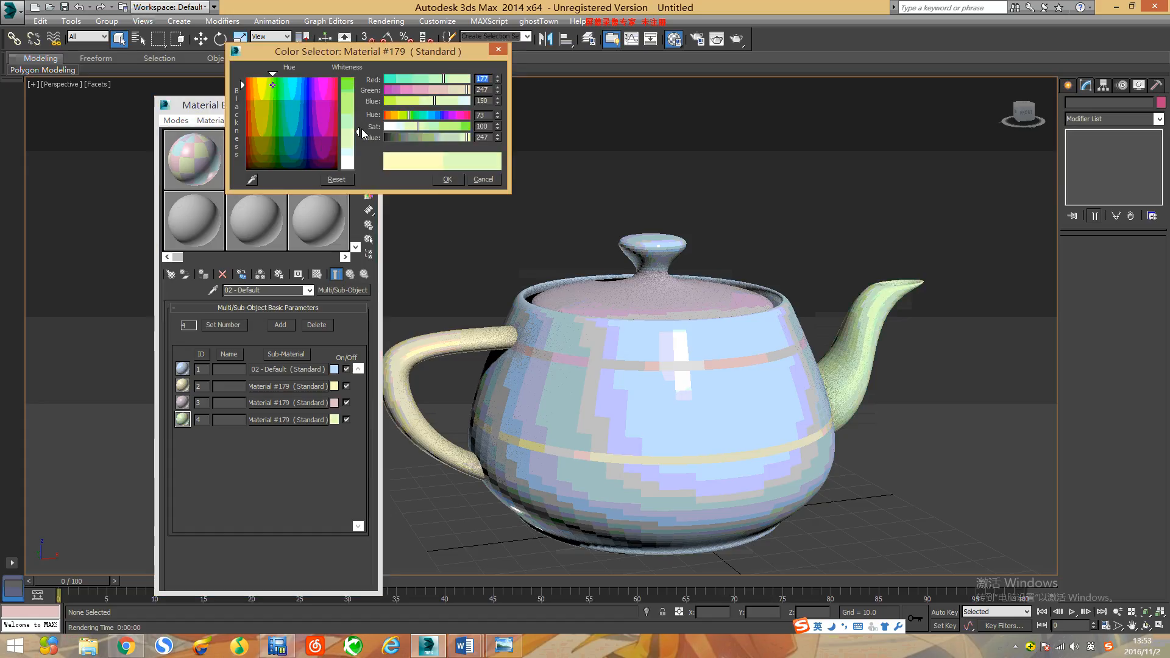
pyautogui.click(454, 178)
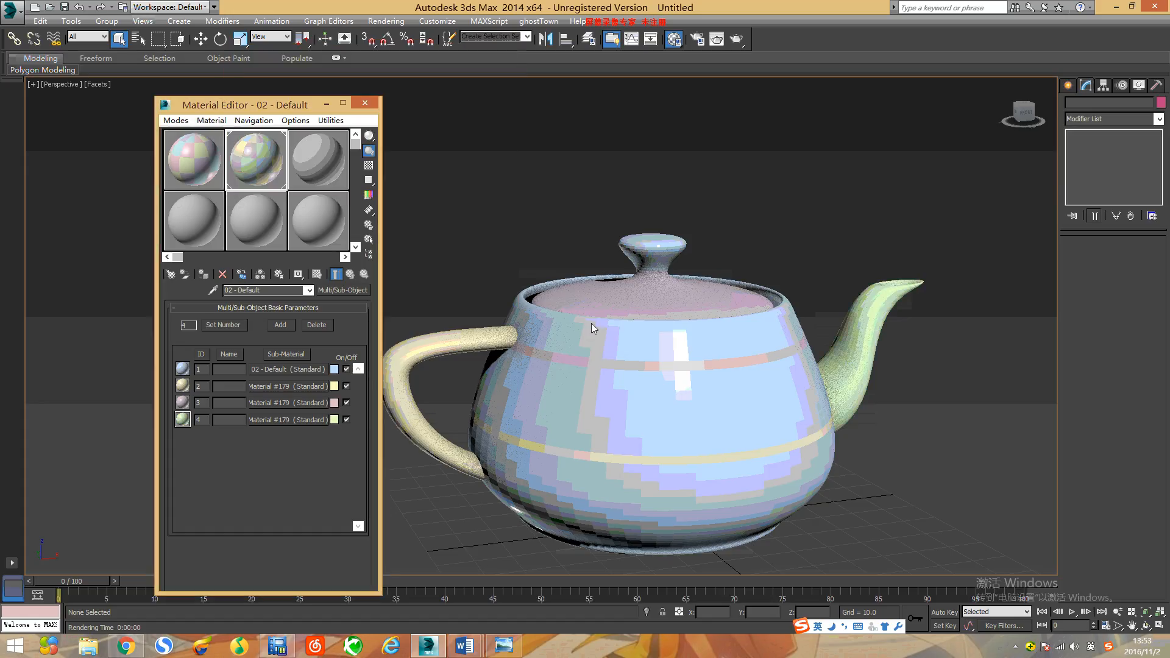
# Step: Reframe the teapot in the perspective view and start a production render
pyautogui.moveTo(633, 327); pyautogui.dragTo(581, 332, button='middle')
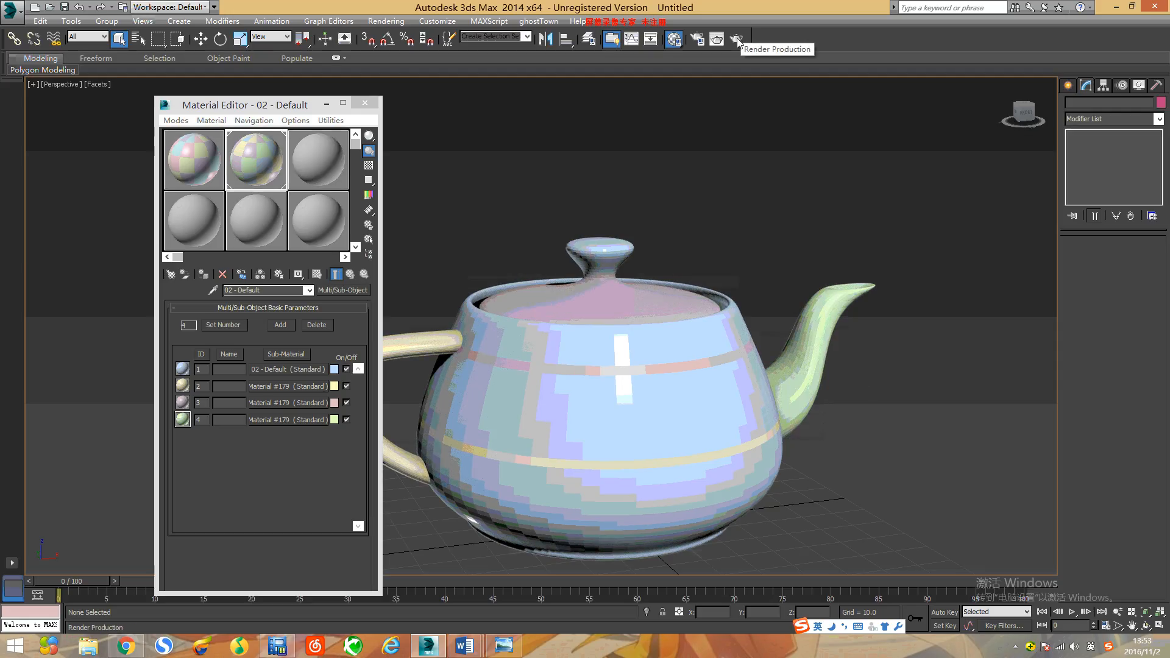
pyautogui.click(737, 39)
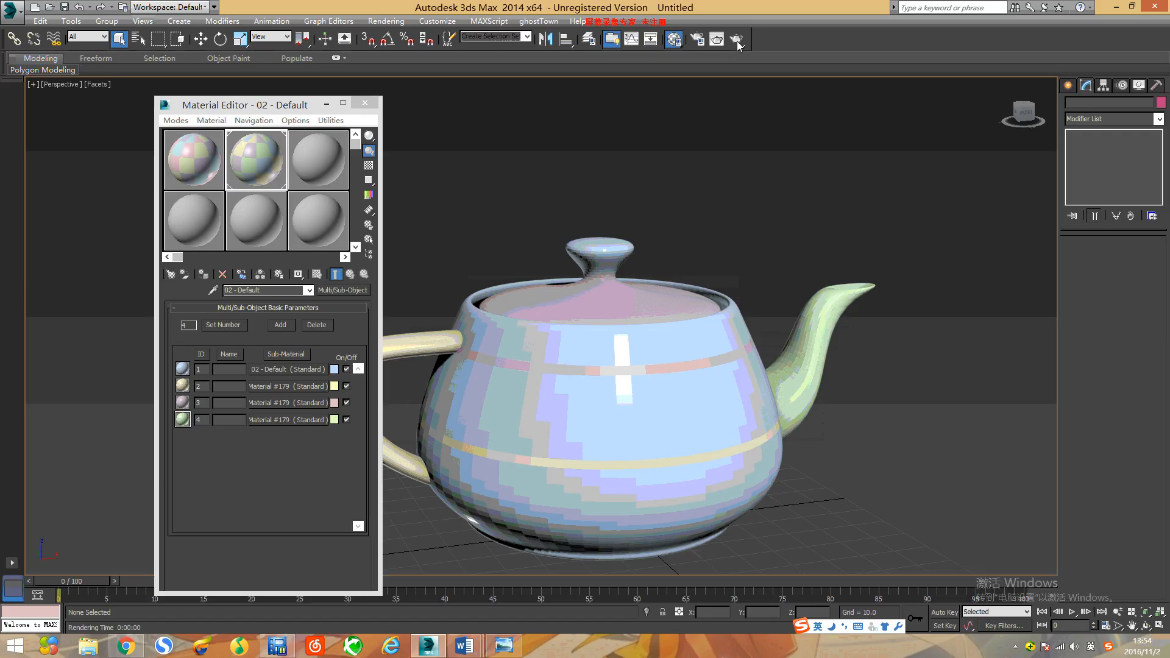